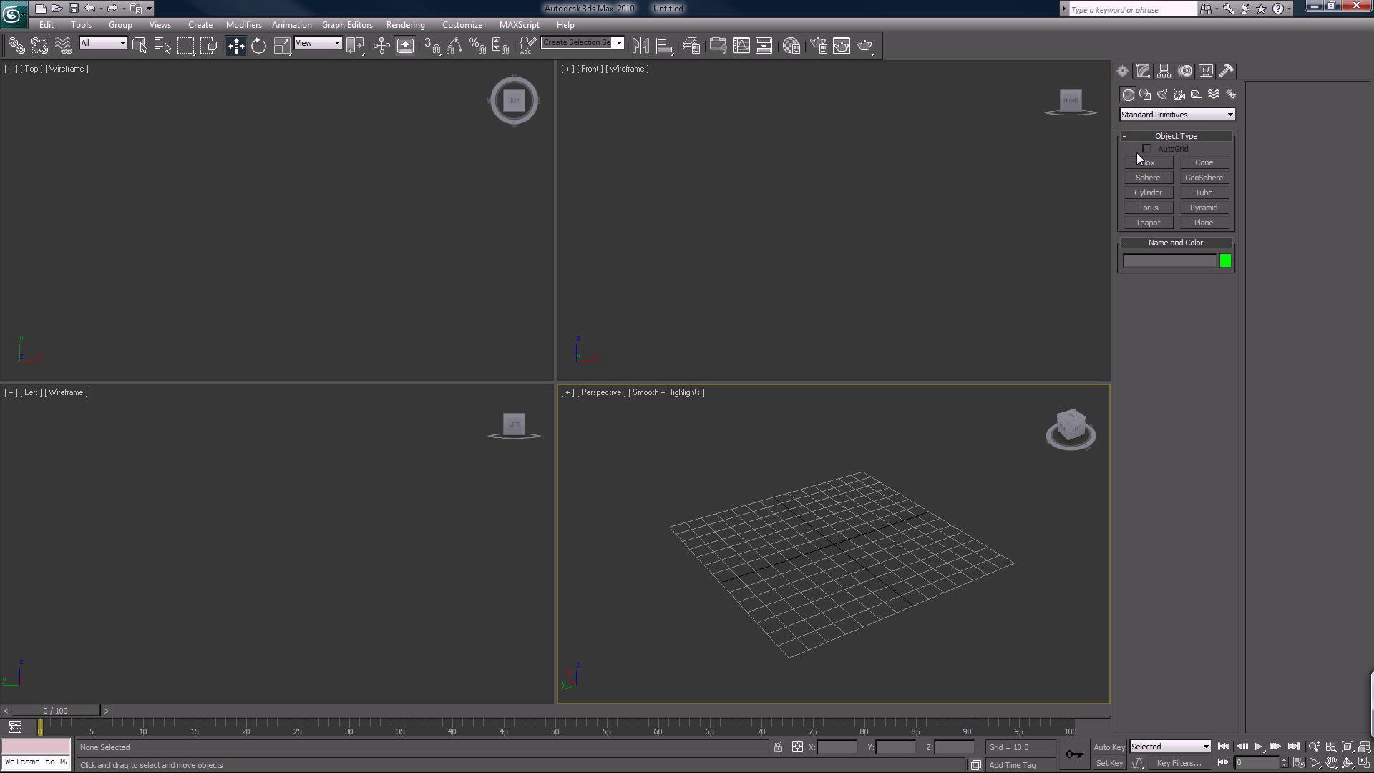
# Step: Create a box in the Perspective viewport and zero its X and Y position
pyautogui.click(1146, 163)
pyautogui.moveTo(819, 521)
pyautogui.mouseDown()
pyautogui.moveTo(850, 552)
pyautogui.moveTo(805, 567)
pyautogui.mouseUp()
pyautogui.click(815, 567)
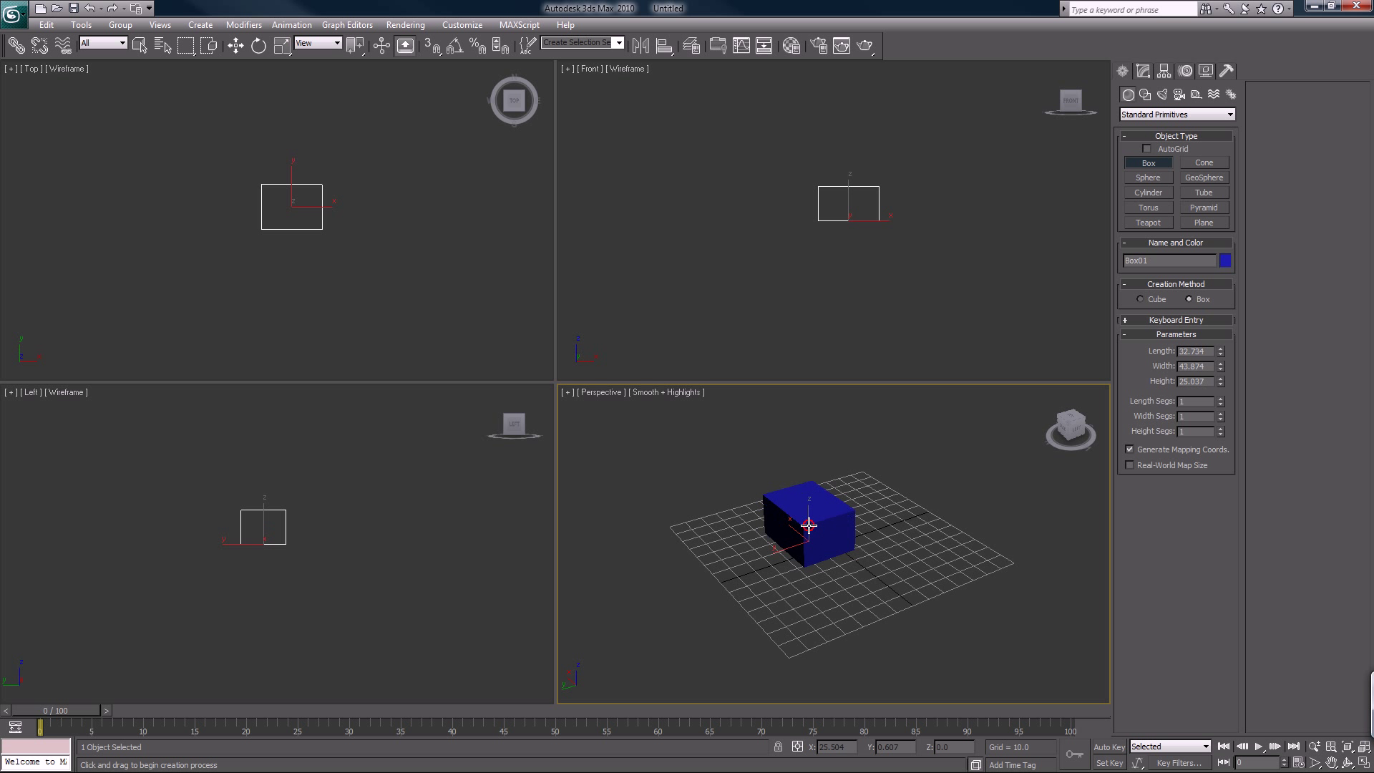
pyautogui.click(812, 524)
pyautogui.press('w')
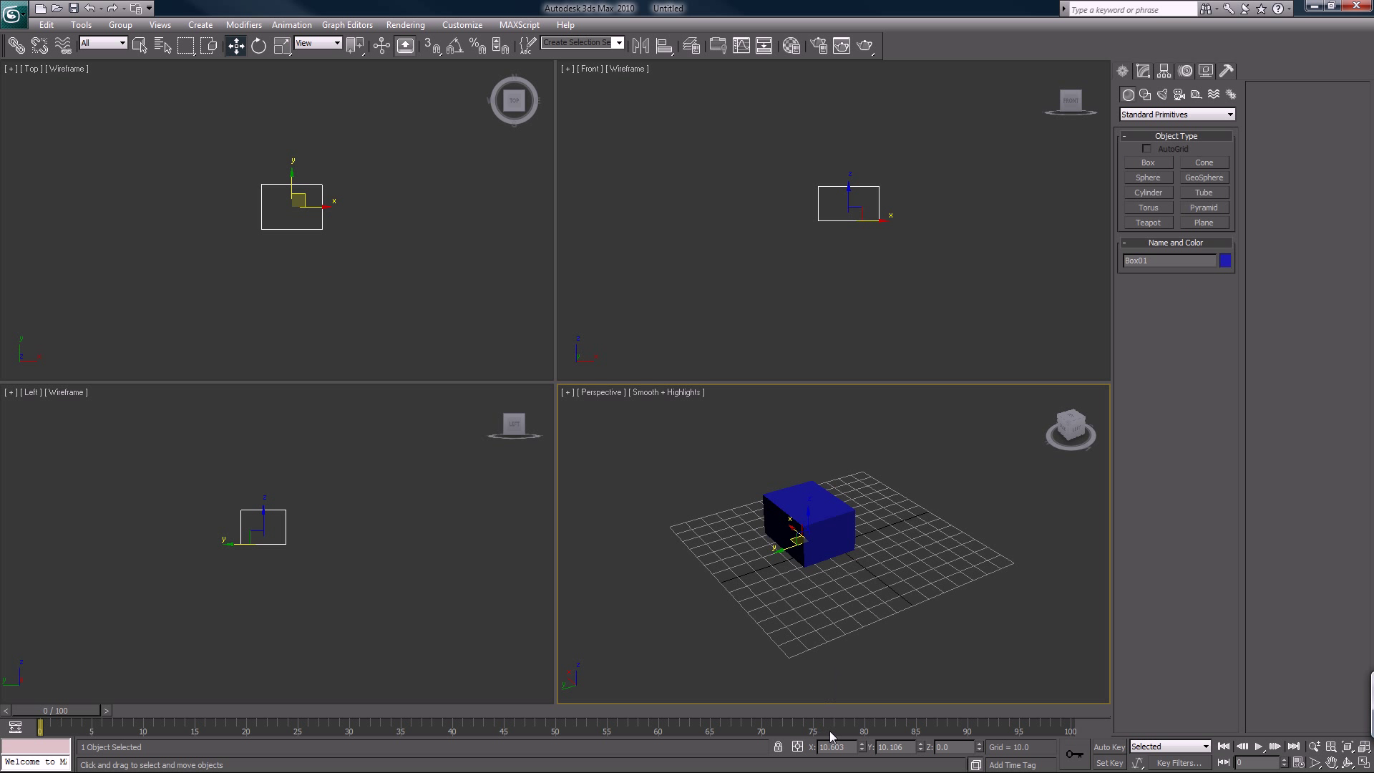
pyautogui.rightClick(862, 748)
pyautogui.rightClick(921, 749)
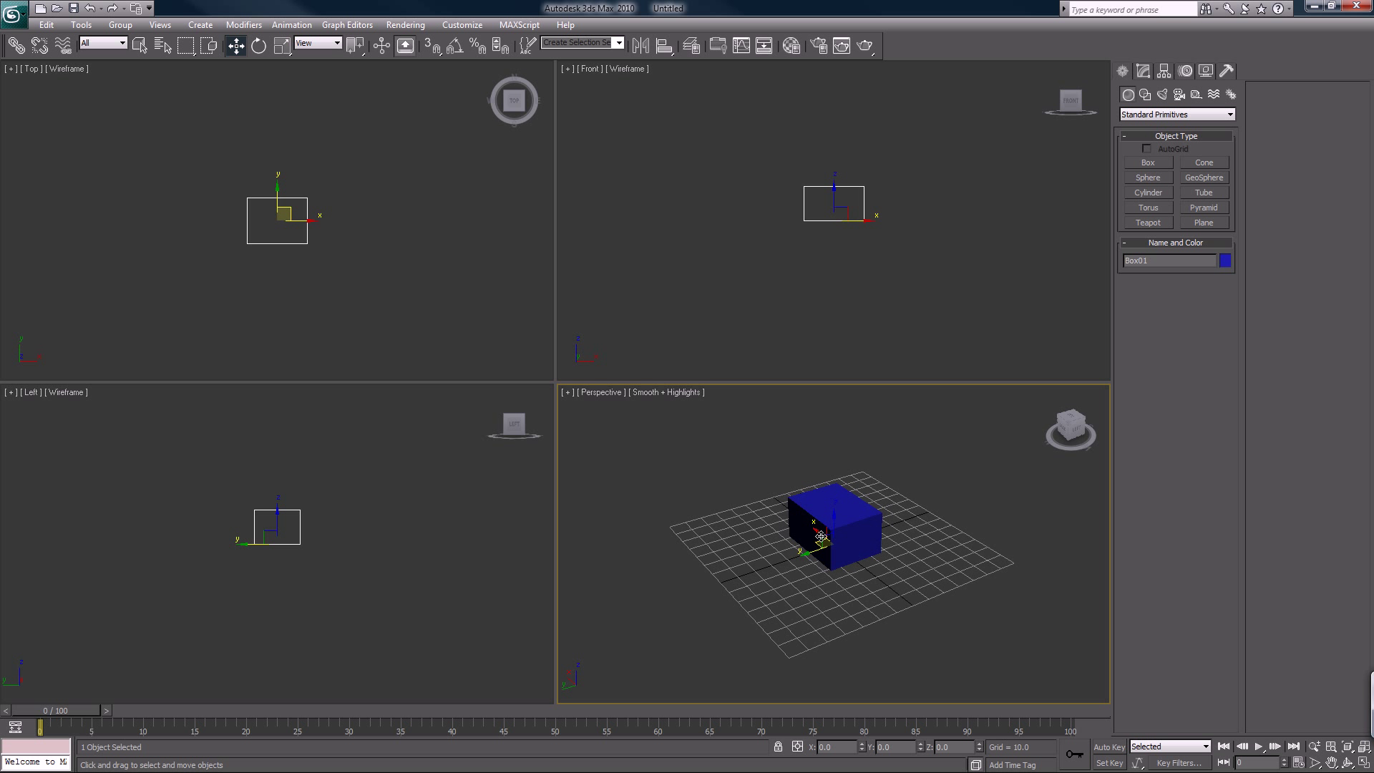
# Step: Test moving, rotating and scaling the box, cancelling the rotation and scaling to keep full size
pyautogui.moveTo(830, 533)
pyautogui.mouseDown()
pyautogui.moveTo(845, 535)
pyautogui.moveTo(839, 554)
pyautogui.mouseUp()
pyautogui.press('e')
pyautogui.rightClick(843, 553)
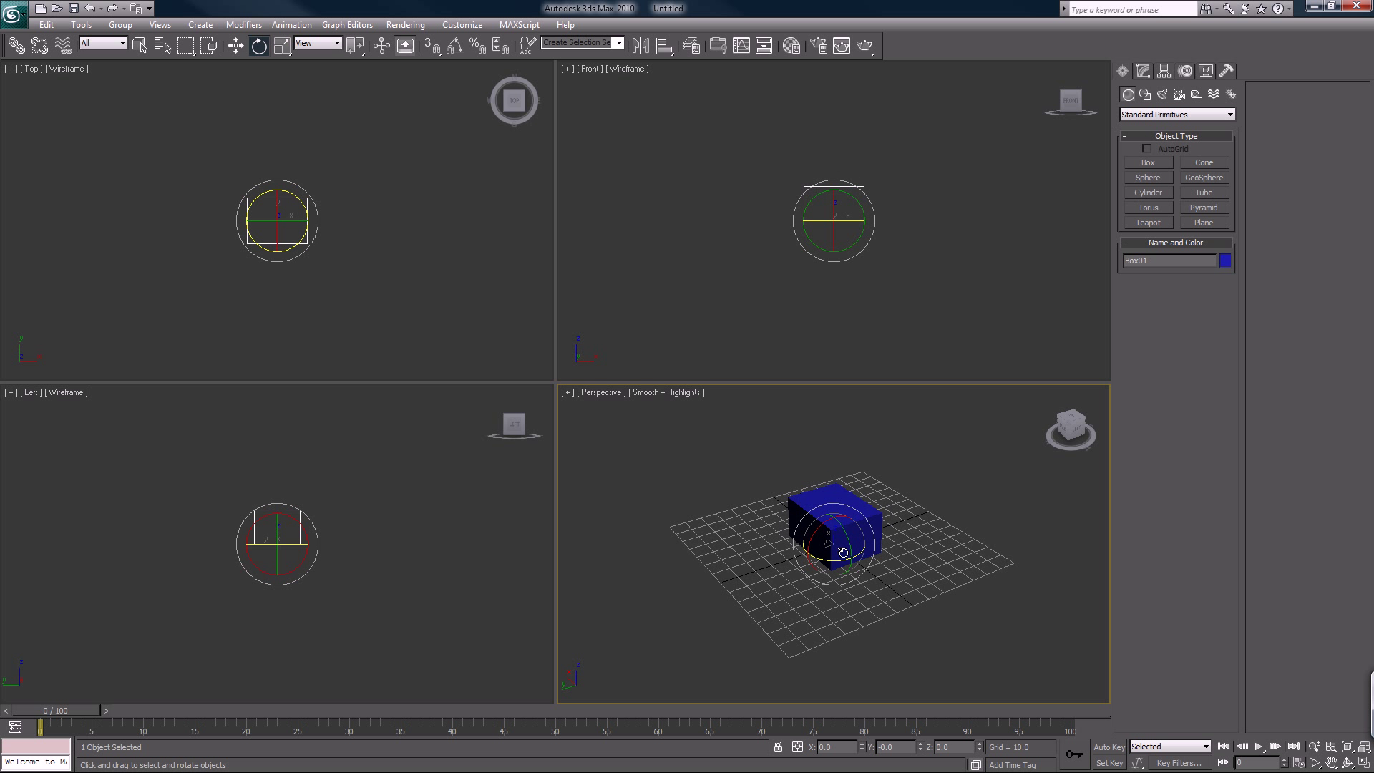
pyautogui.press('r')
pyautogui.moveTo(830, 538)
pyautogui.mouseDown()
pyautogui.moveTo(836, 600)
pyautogui.moveTo(822, 529)
pyautogui.mouseUp()
pyautogui.rightClick(822, 537)
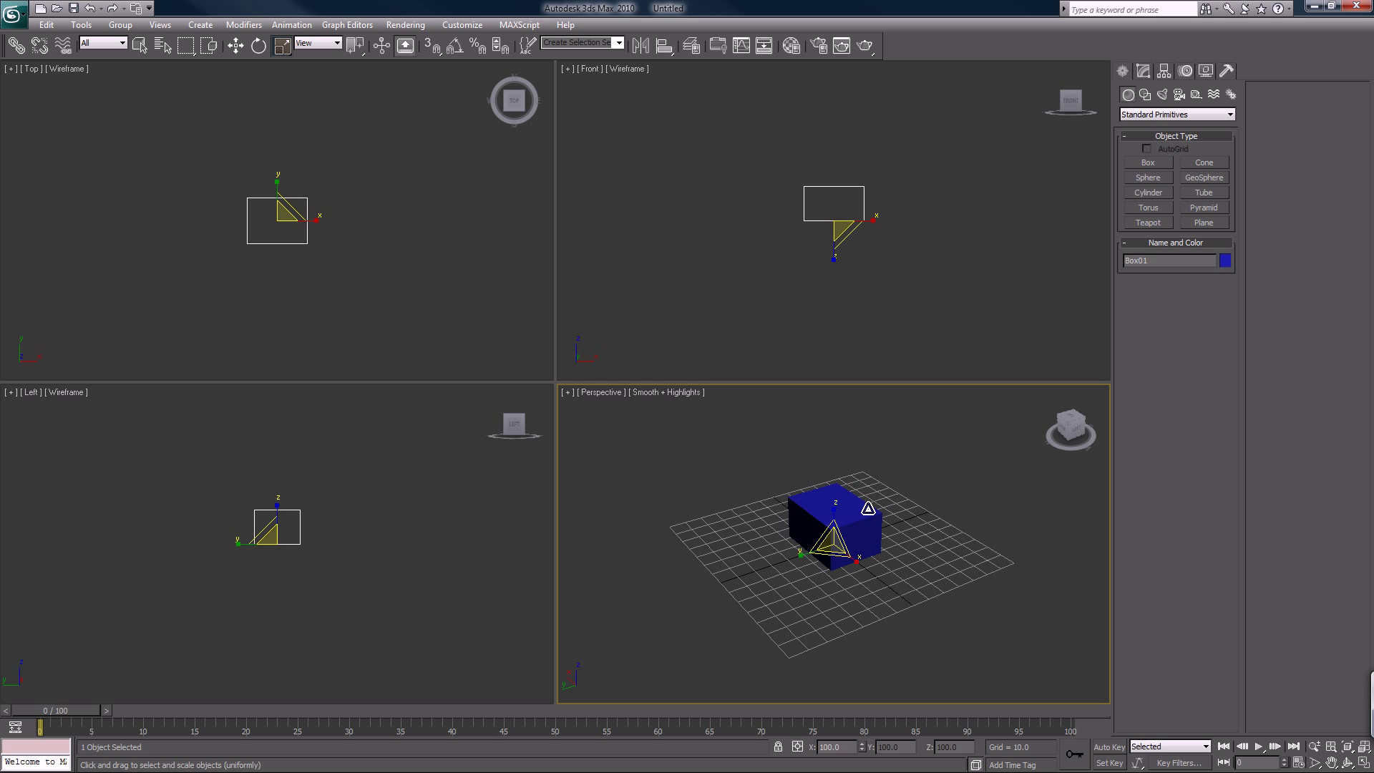
pyautogui.press('q')
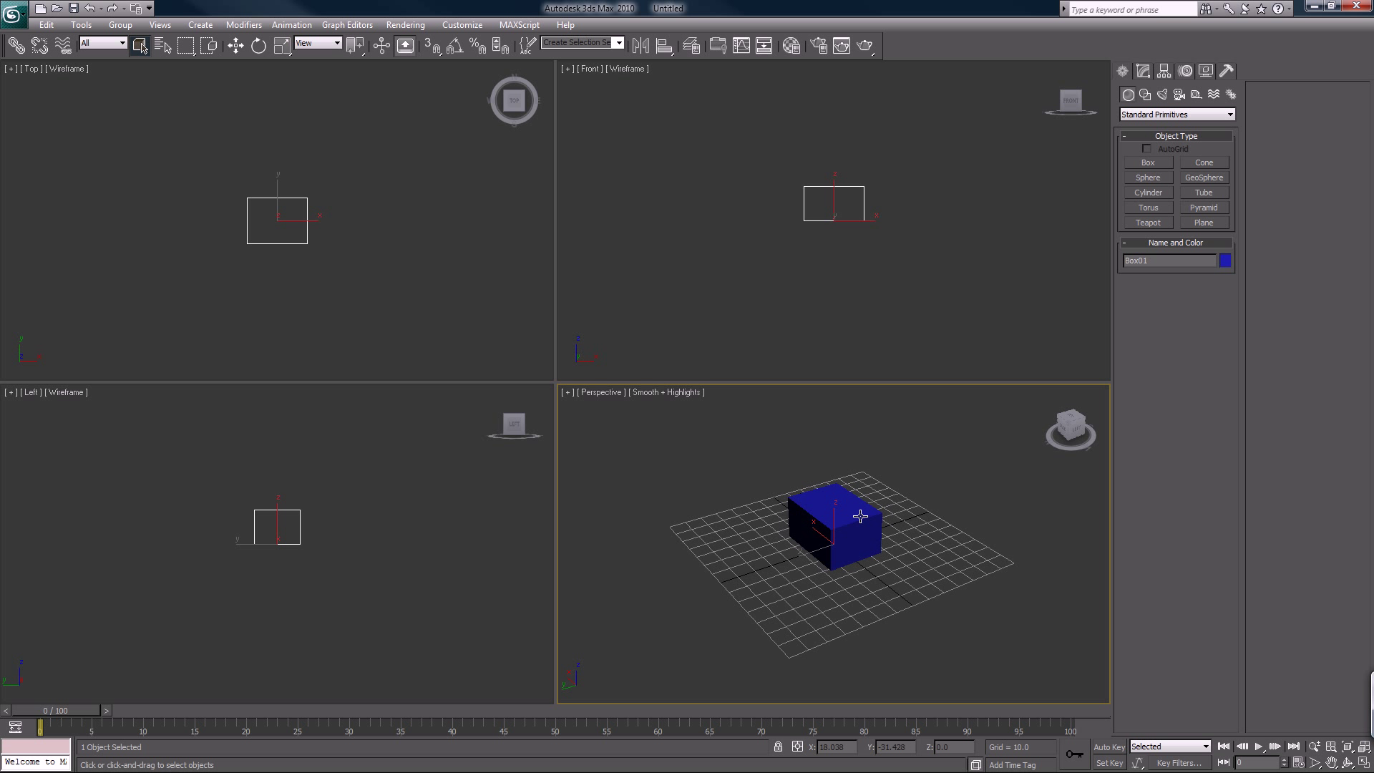
pyautogui.press('w')
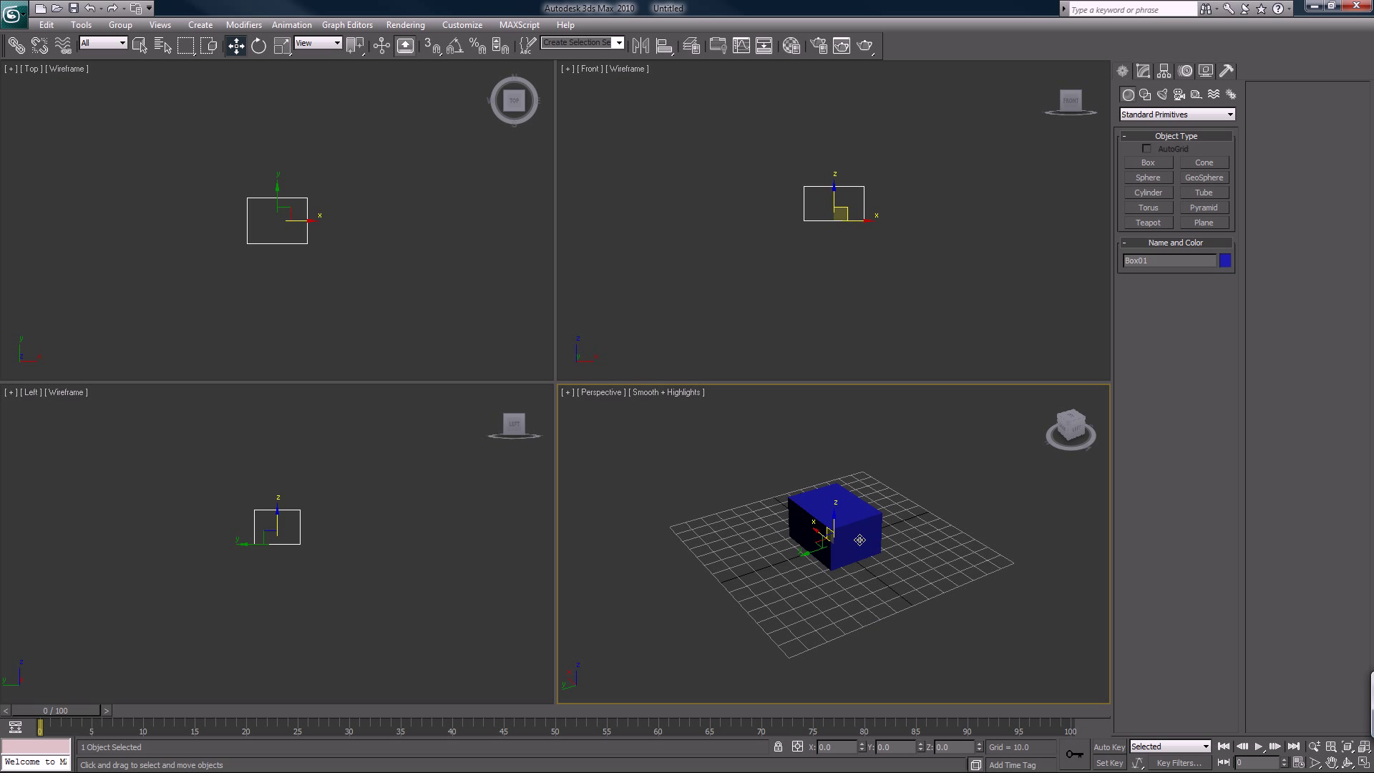
# Step: Set Box01's Length, Width and Height to 20 in the Modify panel, then deselect it
pyautogui.click(1145, 70)
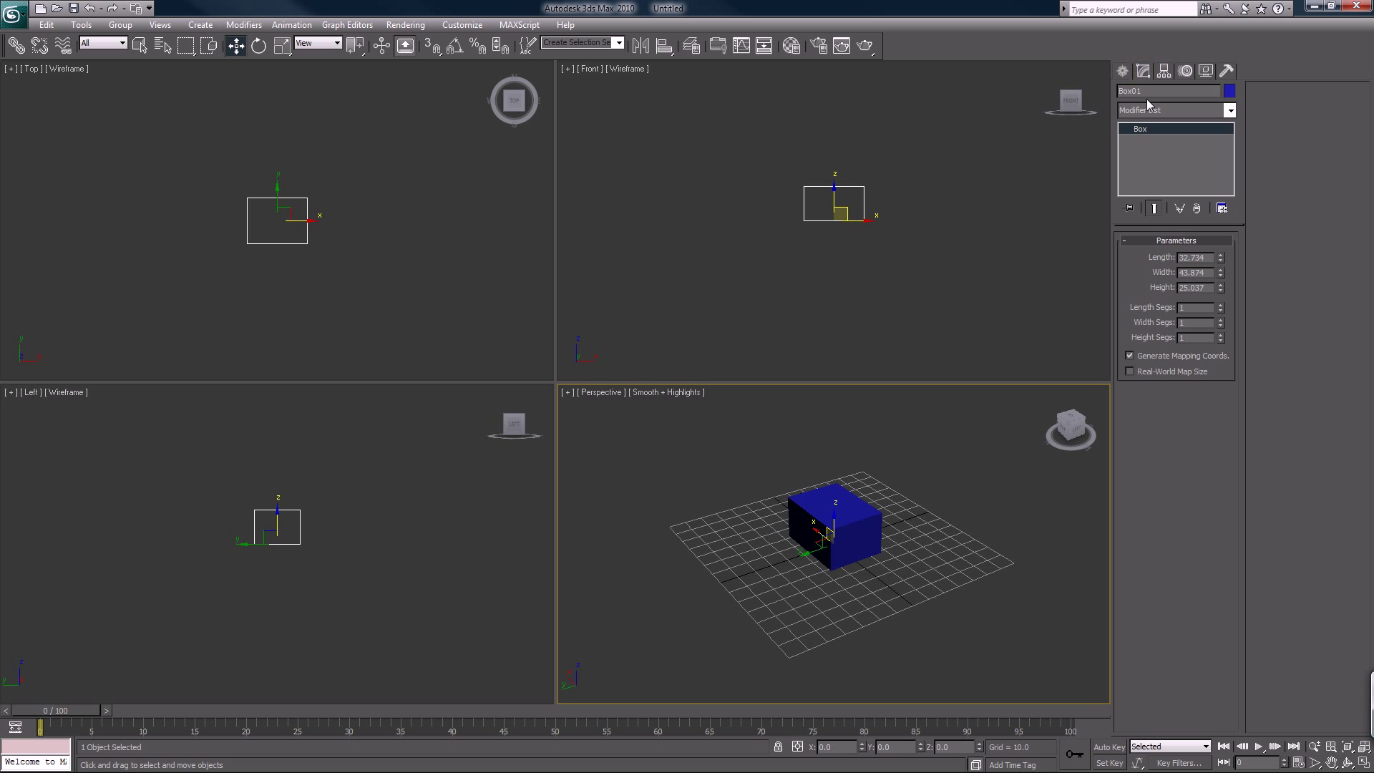
pyautogui.doubleClick(1208, 257)
pyautogui.write('20')
pyautogui.press('Tab')
pyautogui.write('20')
pyautogui.press('Tab')
pyautogui.write('20')
pyautogui.press('Return')
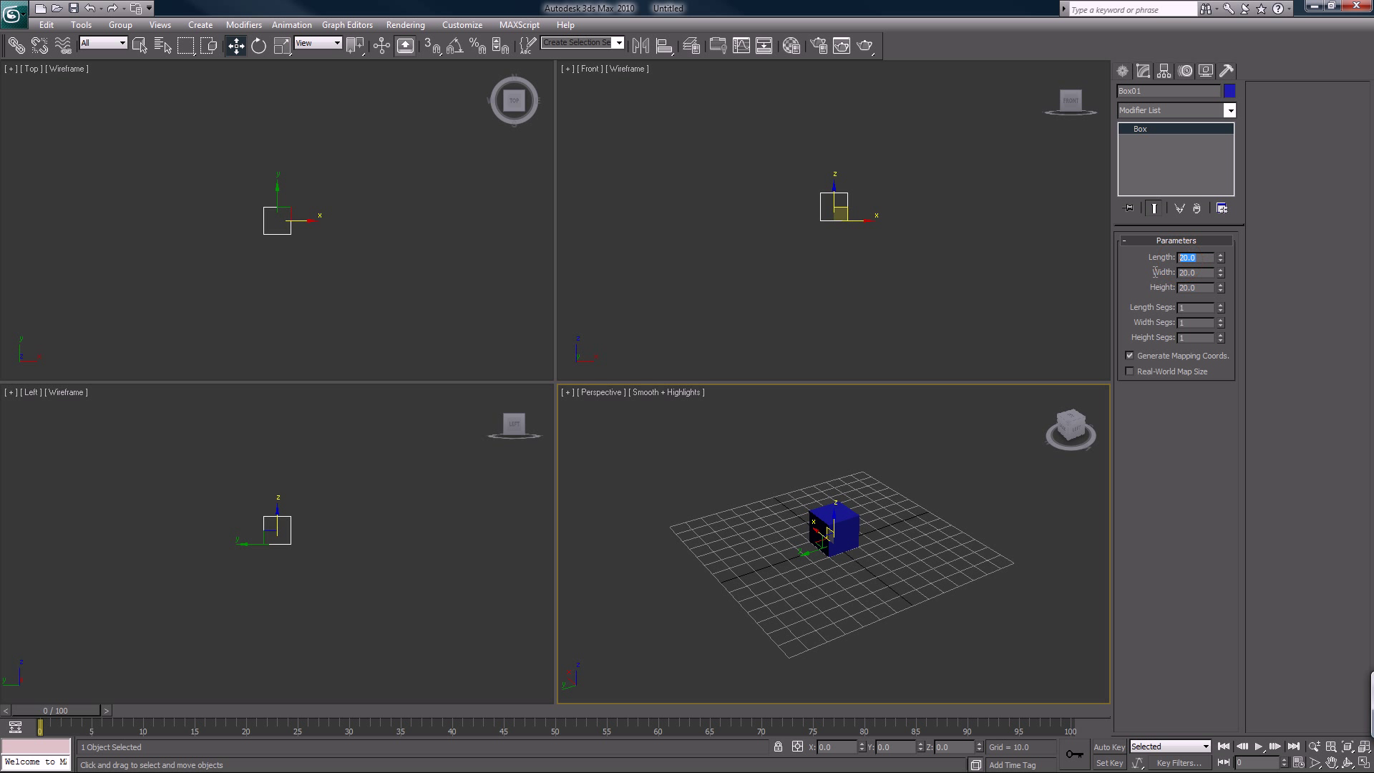
pyautogui.click(960, 511)
pyautogui.scroll(4, 960, 511)
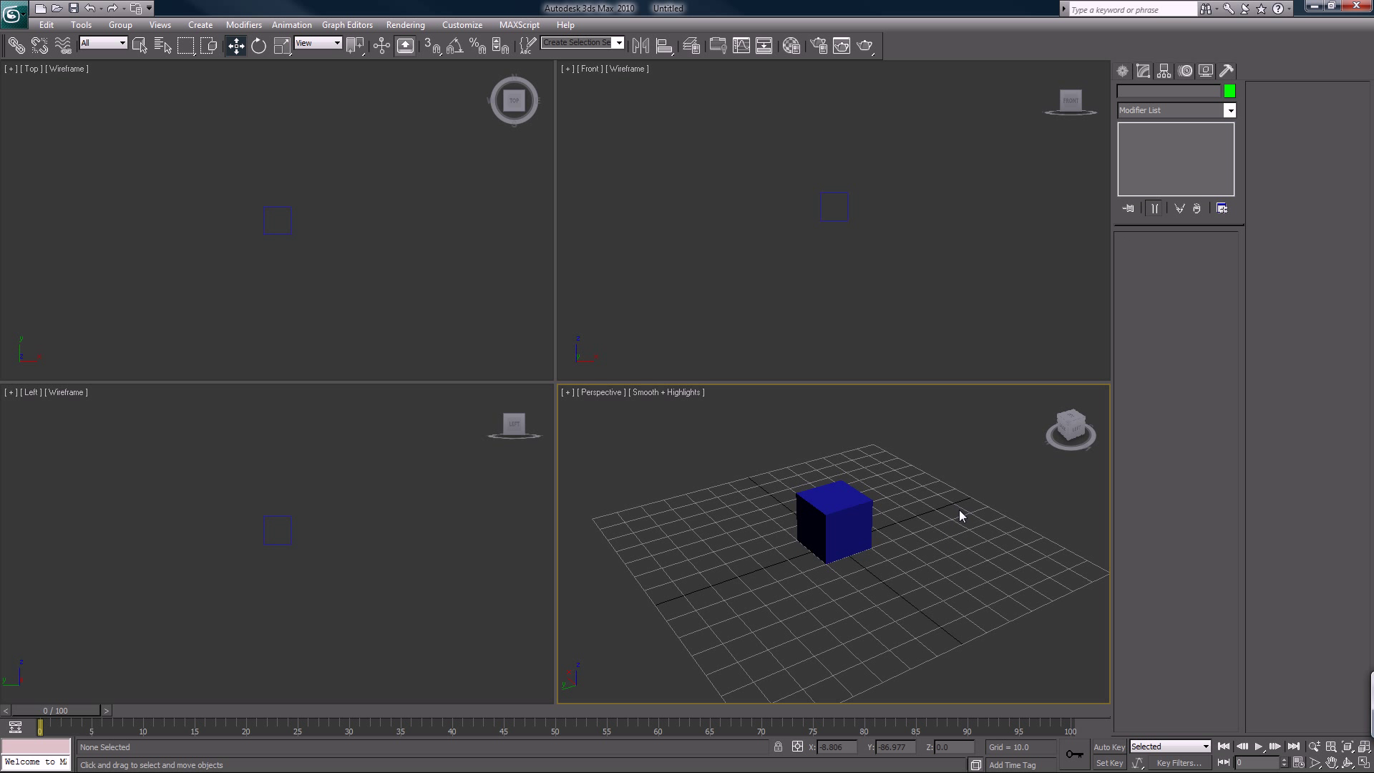
# Step: Change the box's object colour to light blue and zoom extents in all views
pyautogui.click(769, 301)
pyautogui.moveTo(767, 151); pyautogui.dragTo(887, 262)
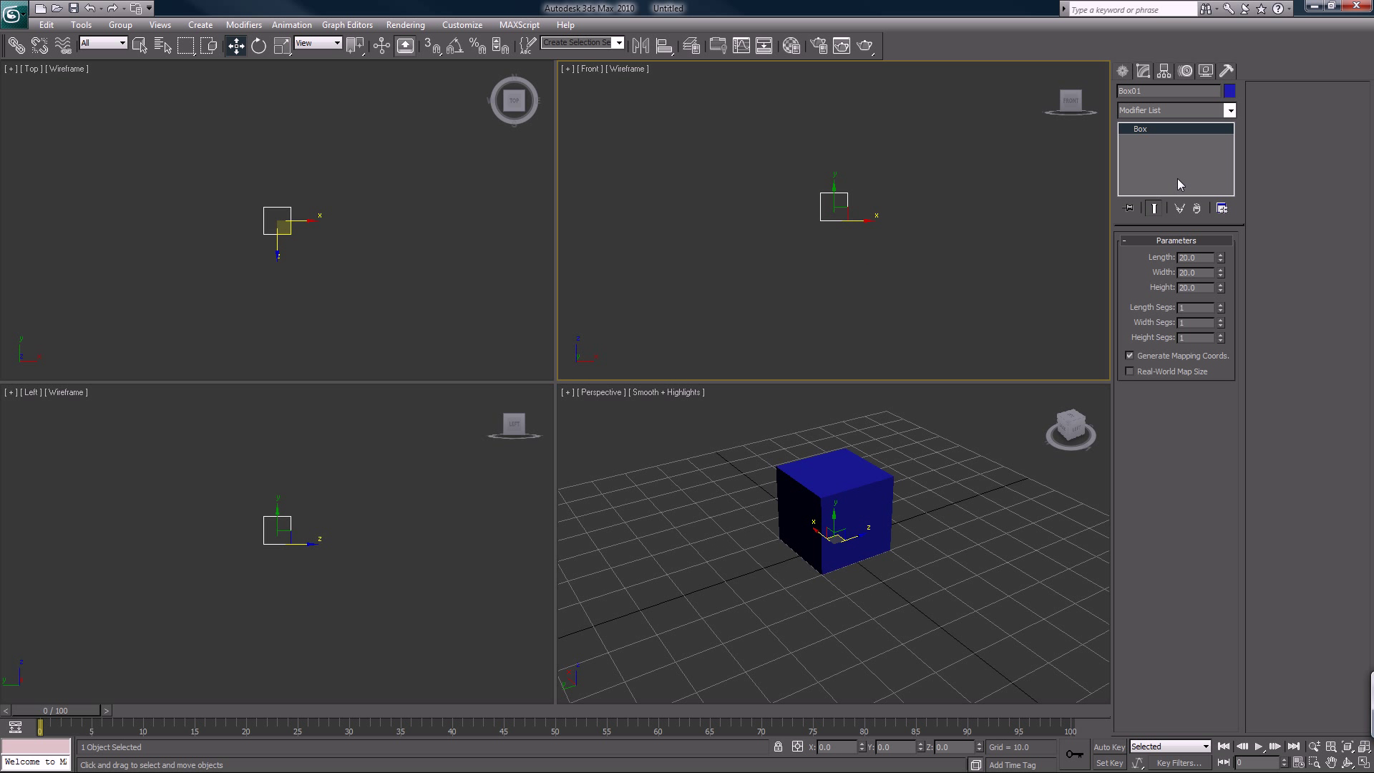
pyautogui.click(1230, 93)
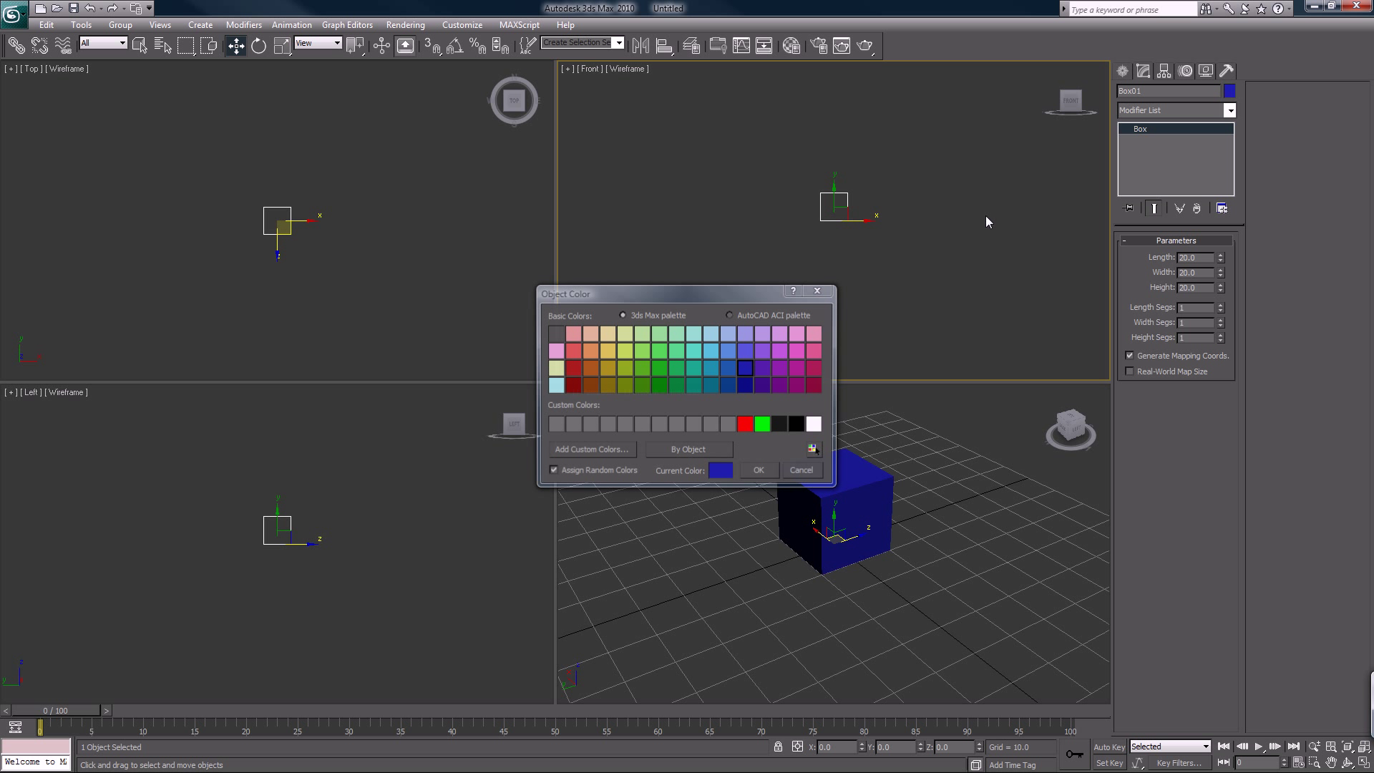
pyautogui.click(713, 352)
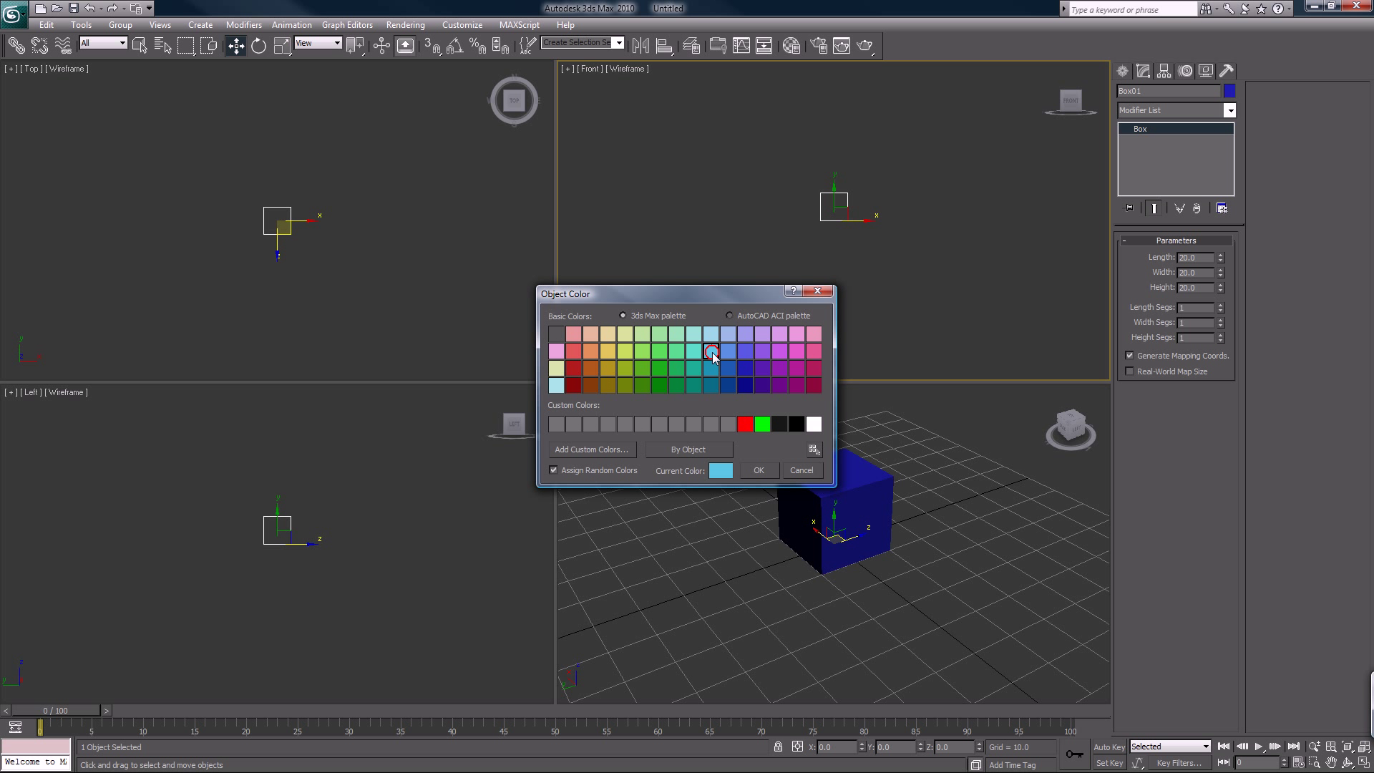
pyautogui.click(759, 470)
pyautogui.click(787, 313)
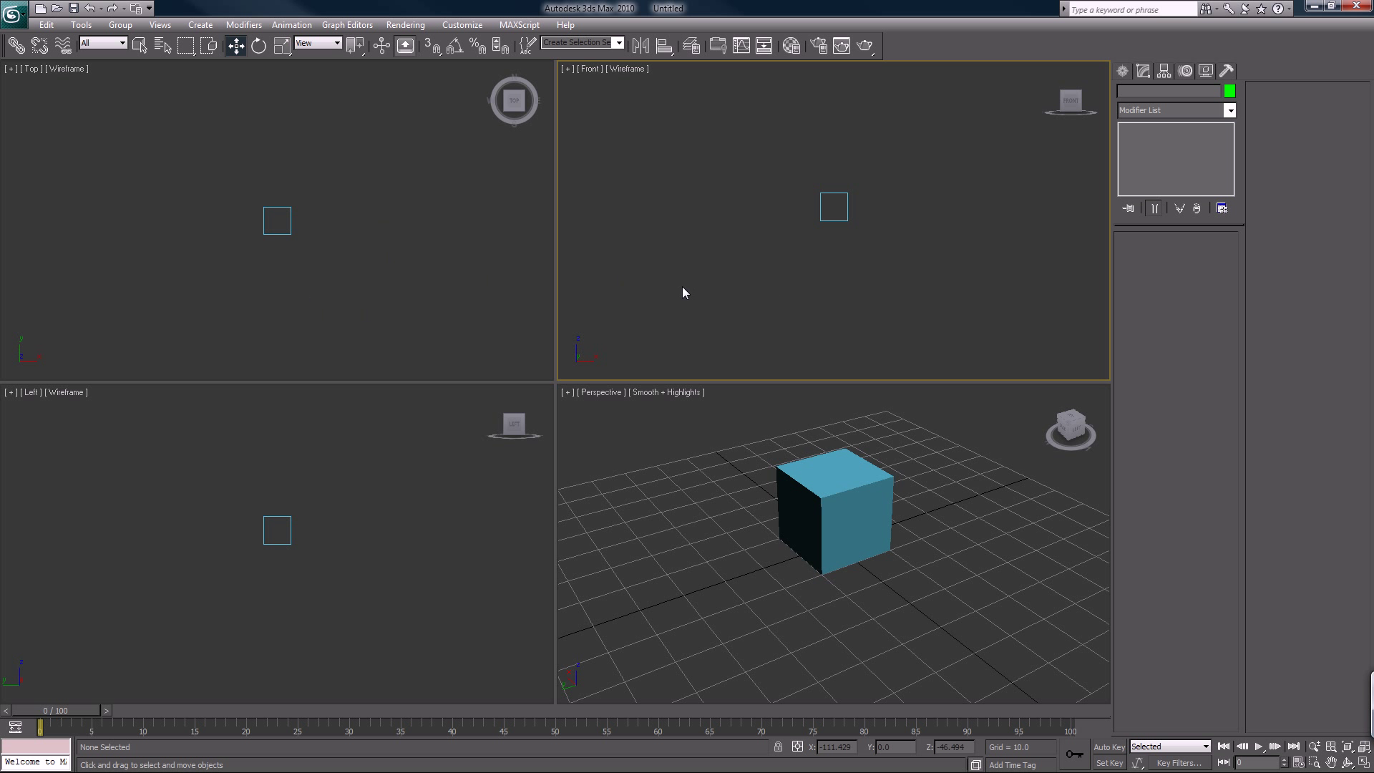
pyautogui.click(698, 564)
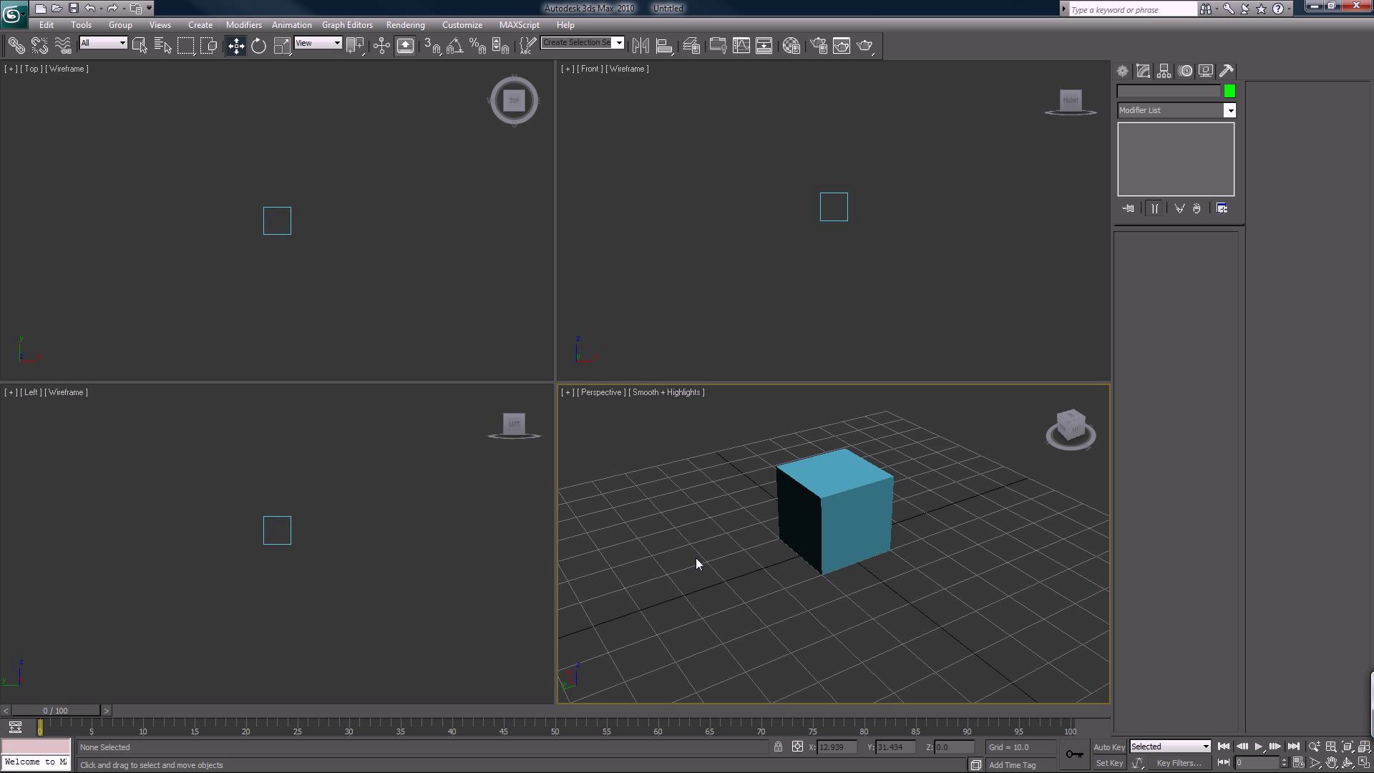
pyautogui.hotkey('ctrl', 'shift', 'z')
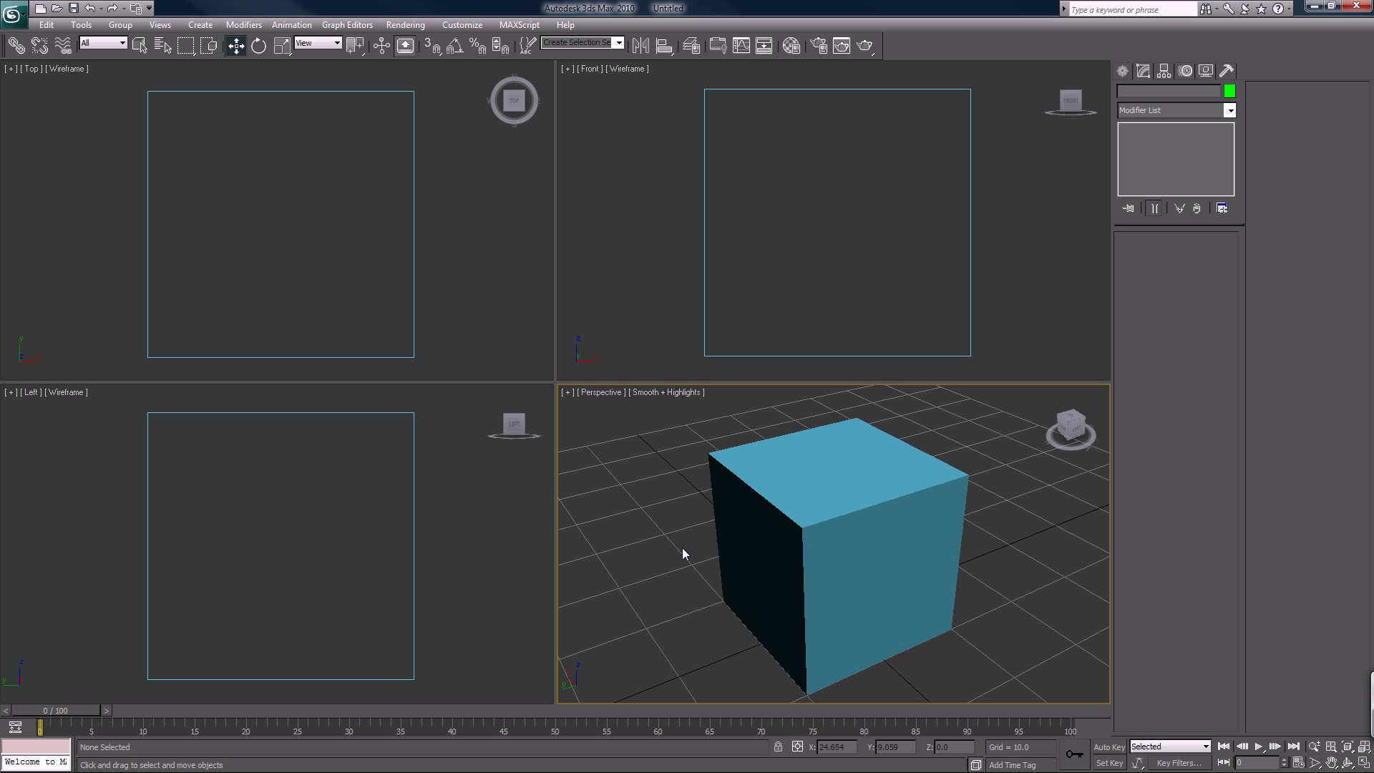
pyautogui.scroll(-5, 671, 548)
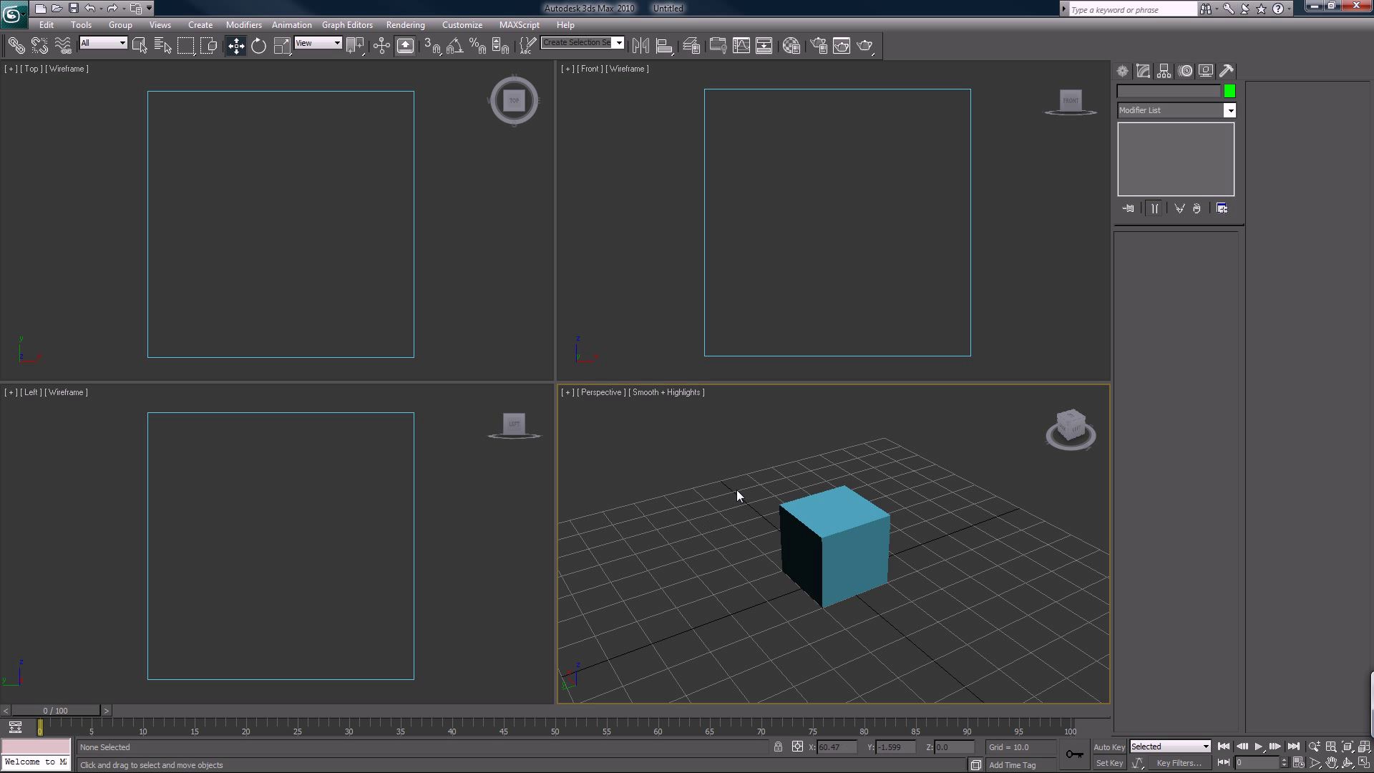
# Step: Convert Box01 to an Editable Poly and select its top face in Polygon mode
pyautogui.moveTo(736, 489); pyautogui.dragTo(835, 585)
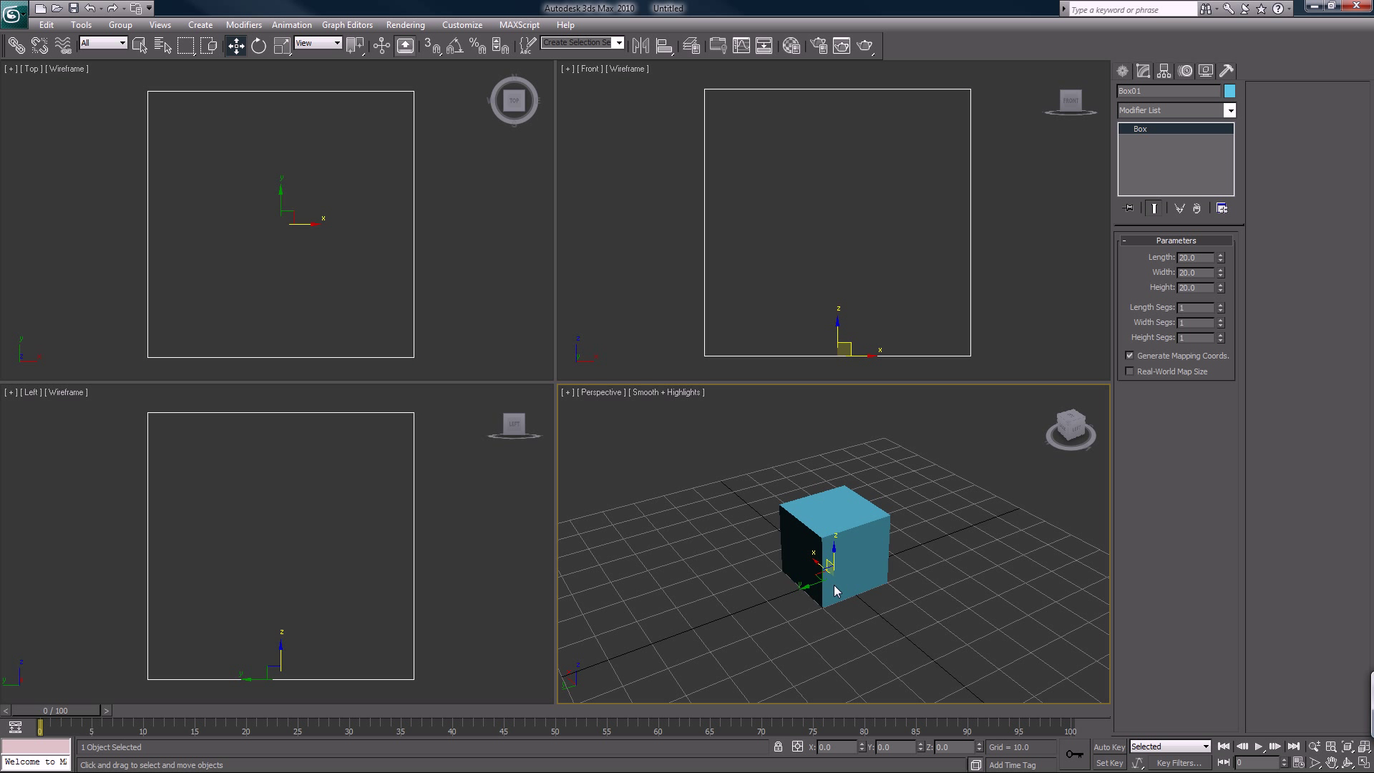
pyautogui.rightClick(857, 556)
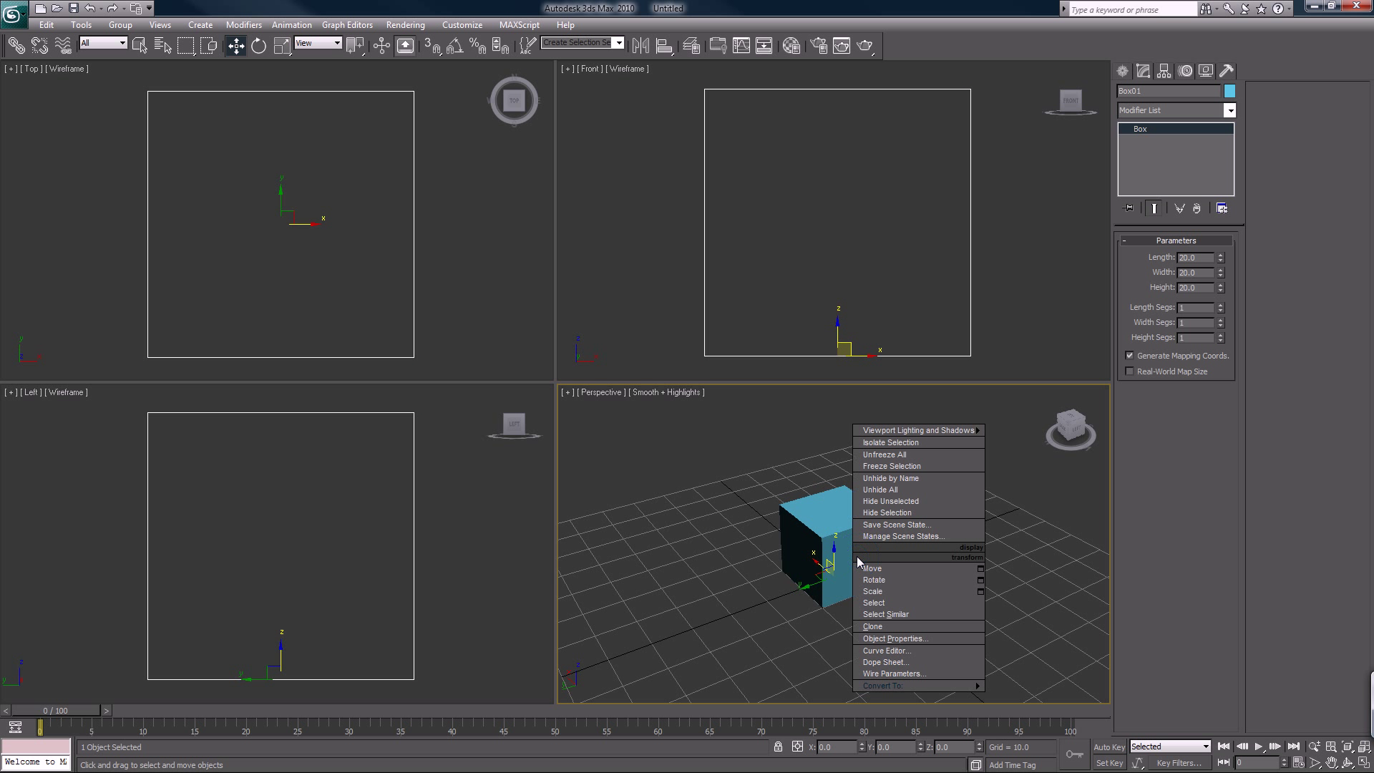
pyautogui.moveTo(890, 684)
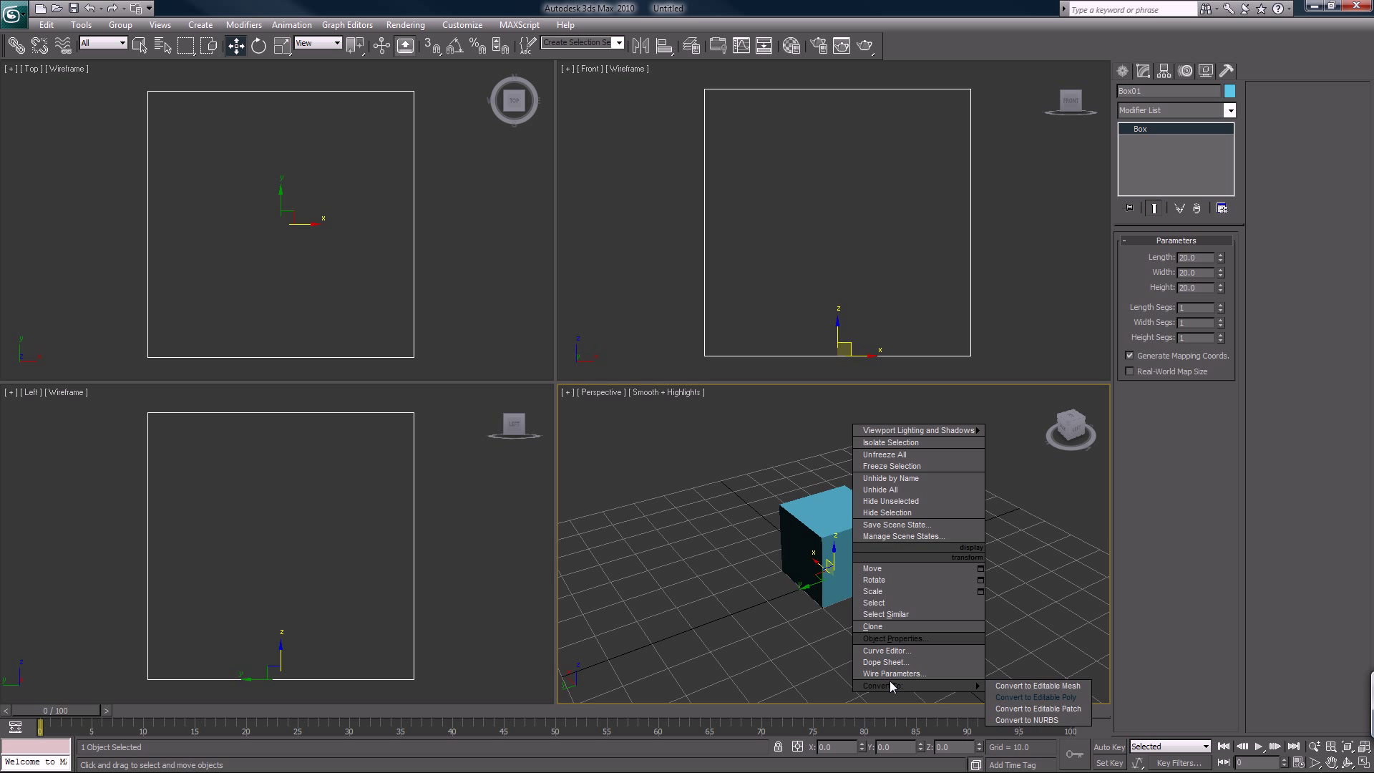
pyautogui.click(1083, 695)
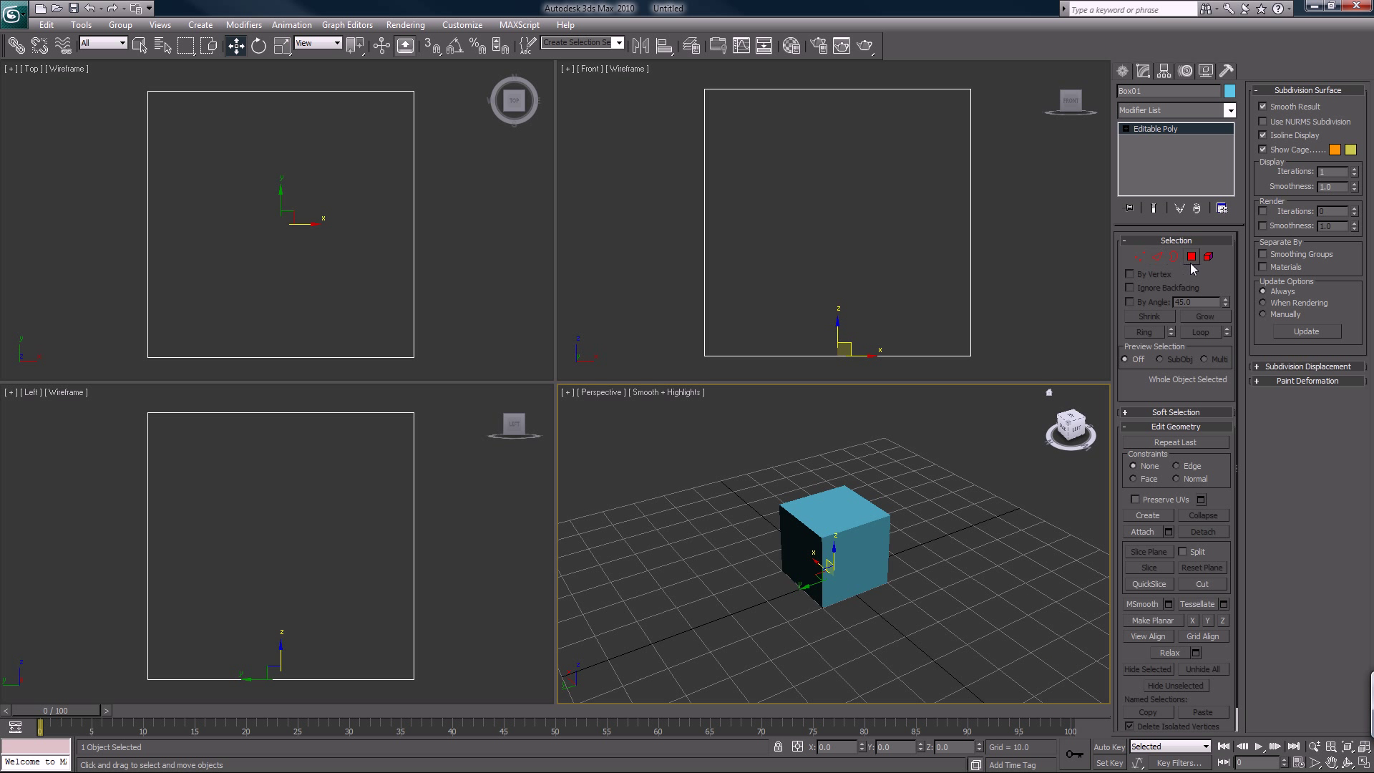
pyautogui.click(1192, 256)
pyautogui.click(837, 512)
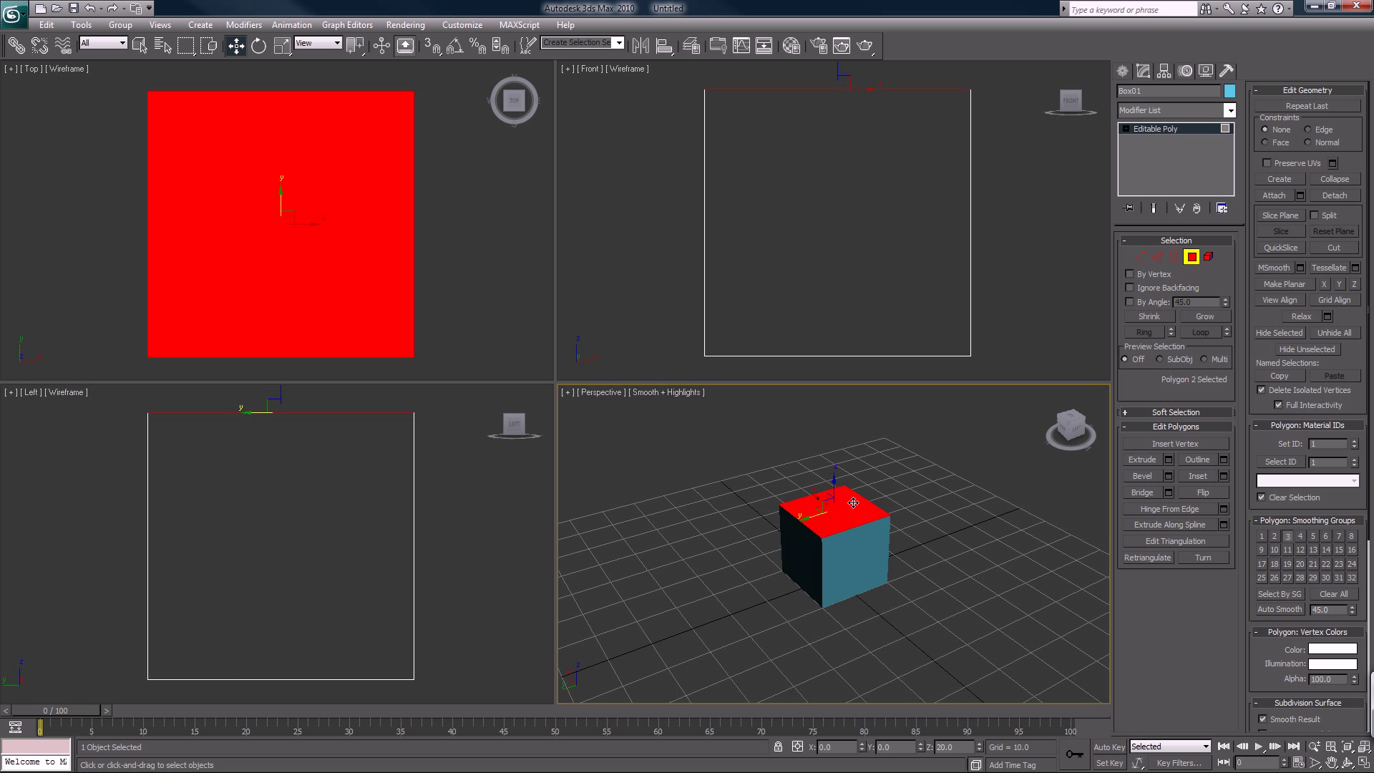
# Step: Apply a flat bevel to the top face with outline 2.81 and near-zero height
pyautogui.click(1164, 476)
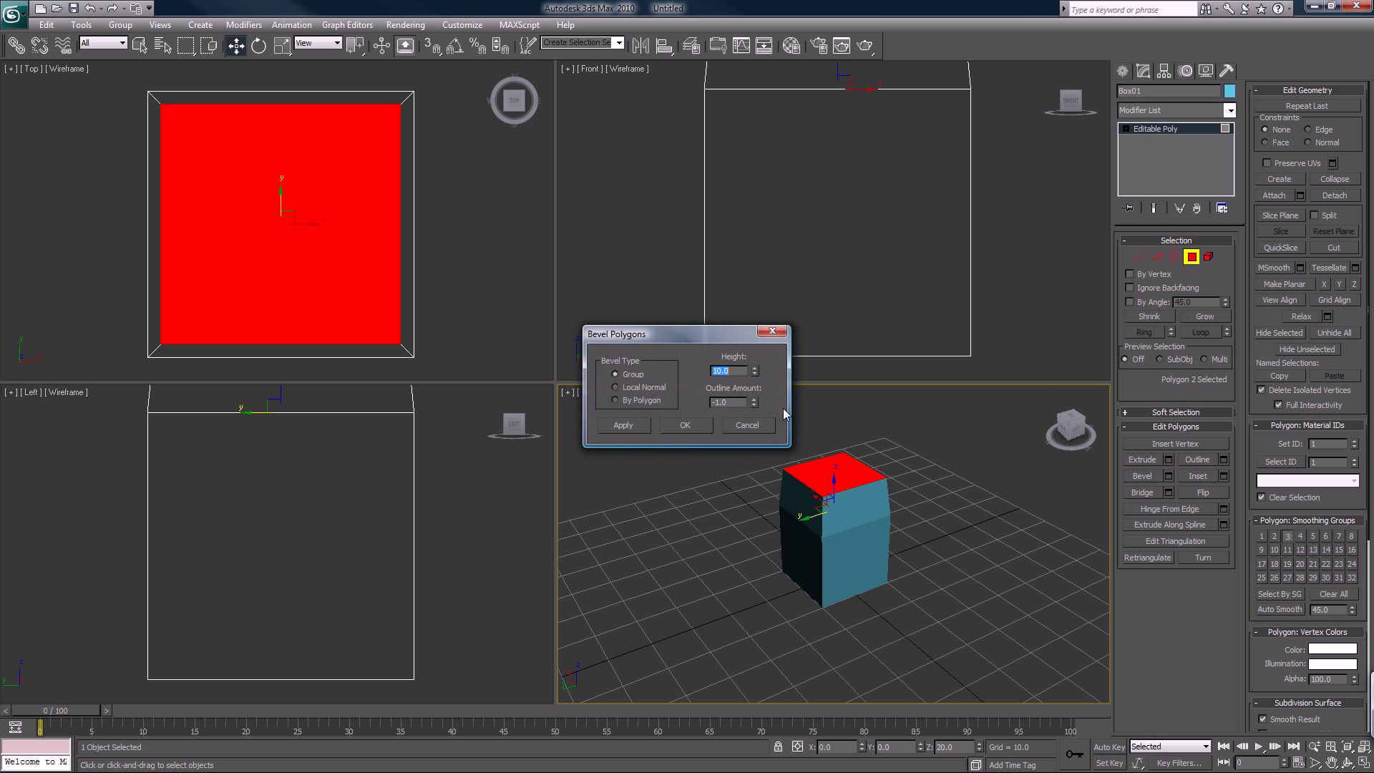
pyautogui.moveTo(754, 402); pyautogui.dragTo(860, 332)
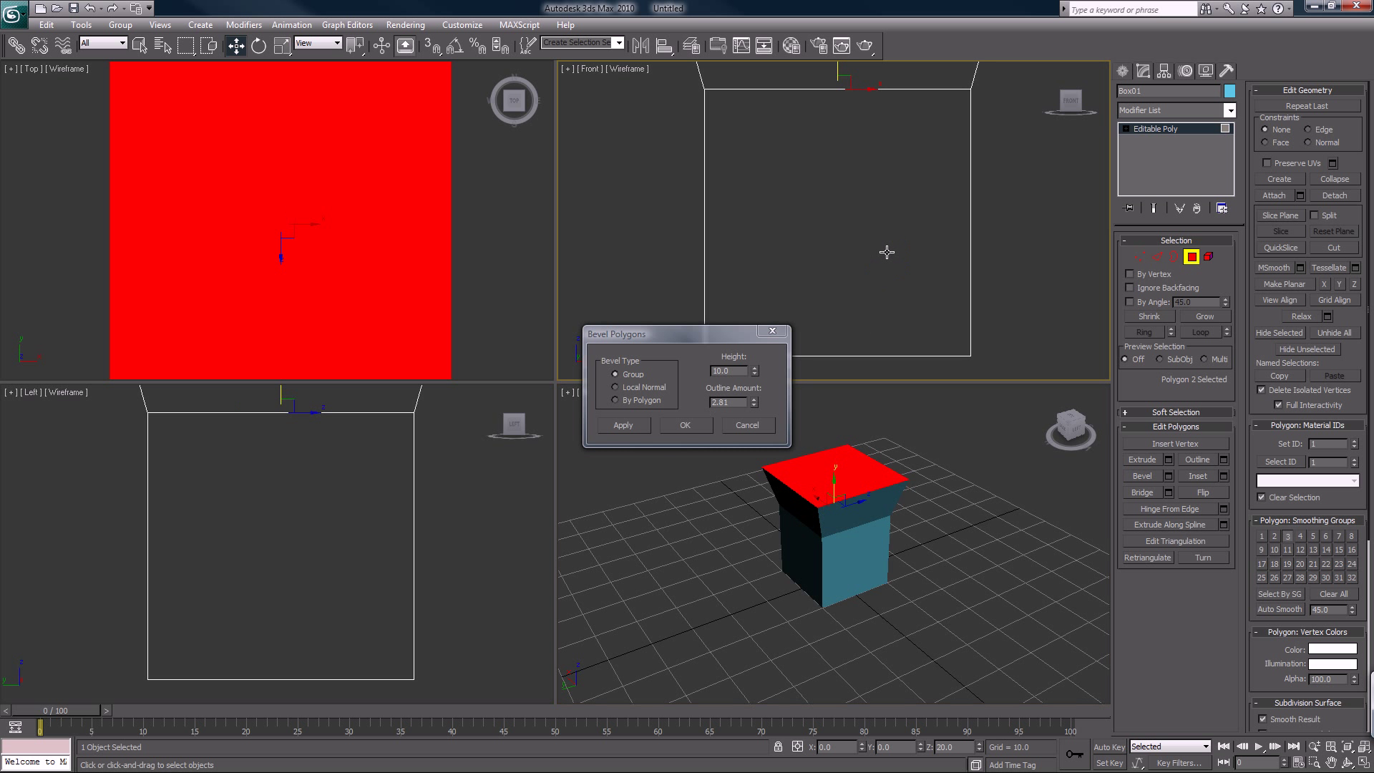
pyautogui.scroll(-5, 887, 252)
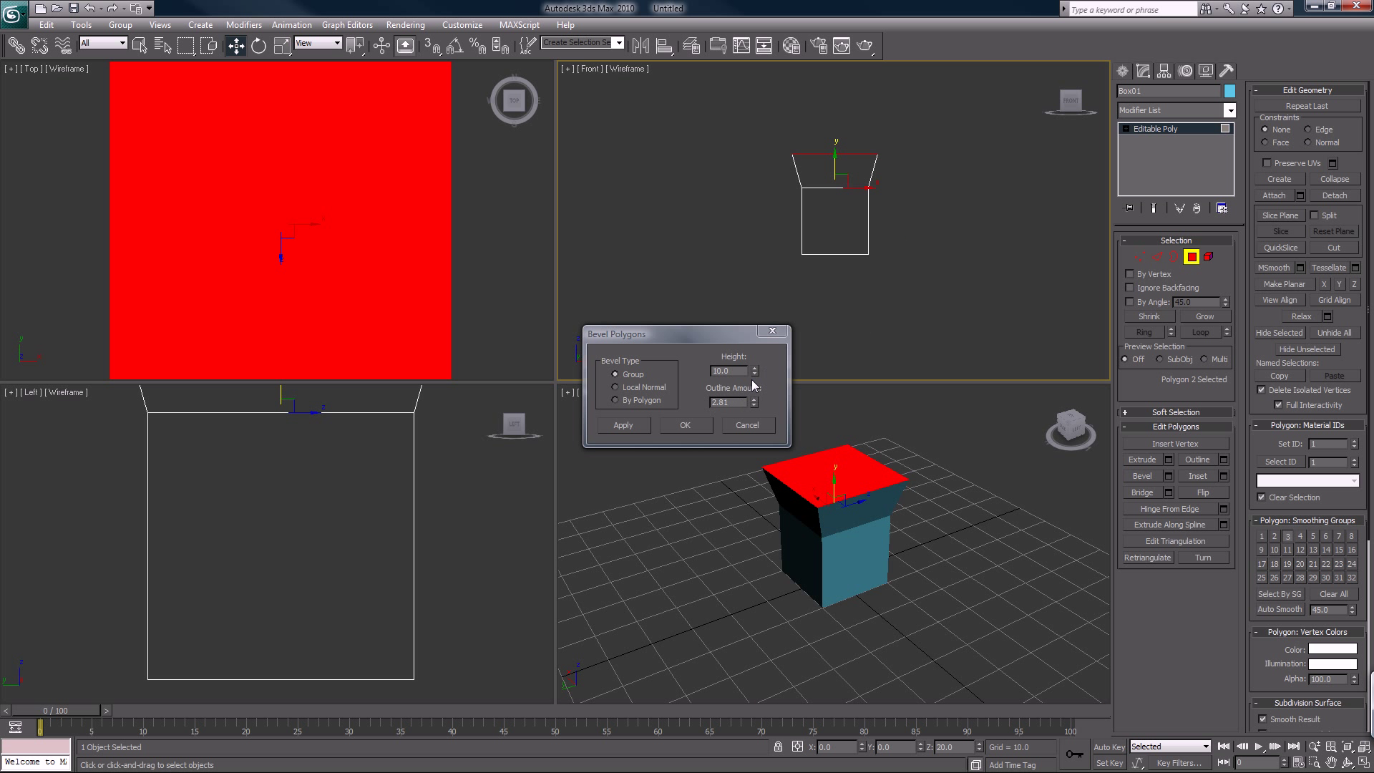
pyautogui.moveTo(754, 373)
pyautogui.mouseDown()
pyautogui.moveTo(760, 419)
pyautogui.moveTo(755, 338)
pyautogui.moveTo(755, 390)
pyautogui.mouseUp()
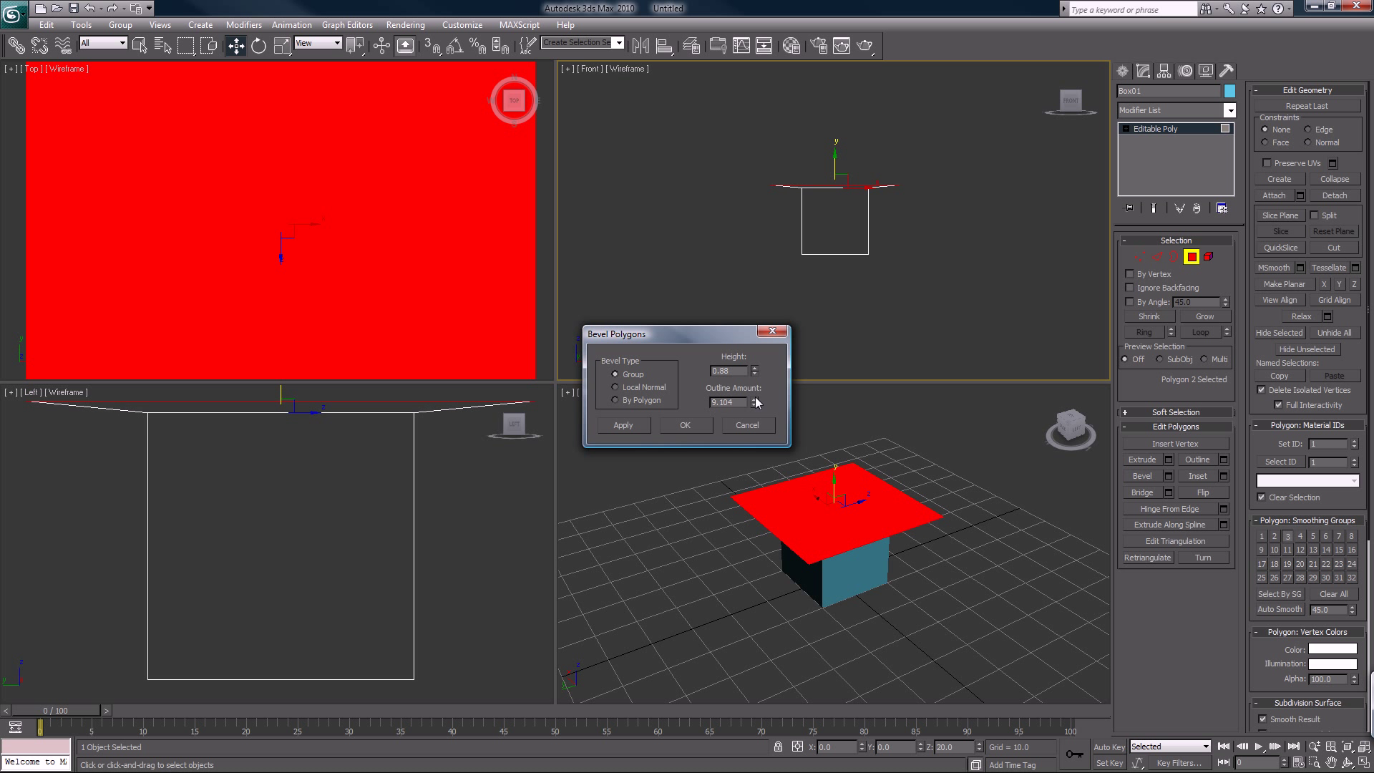
pyautogui.click(623, 425)
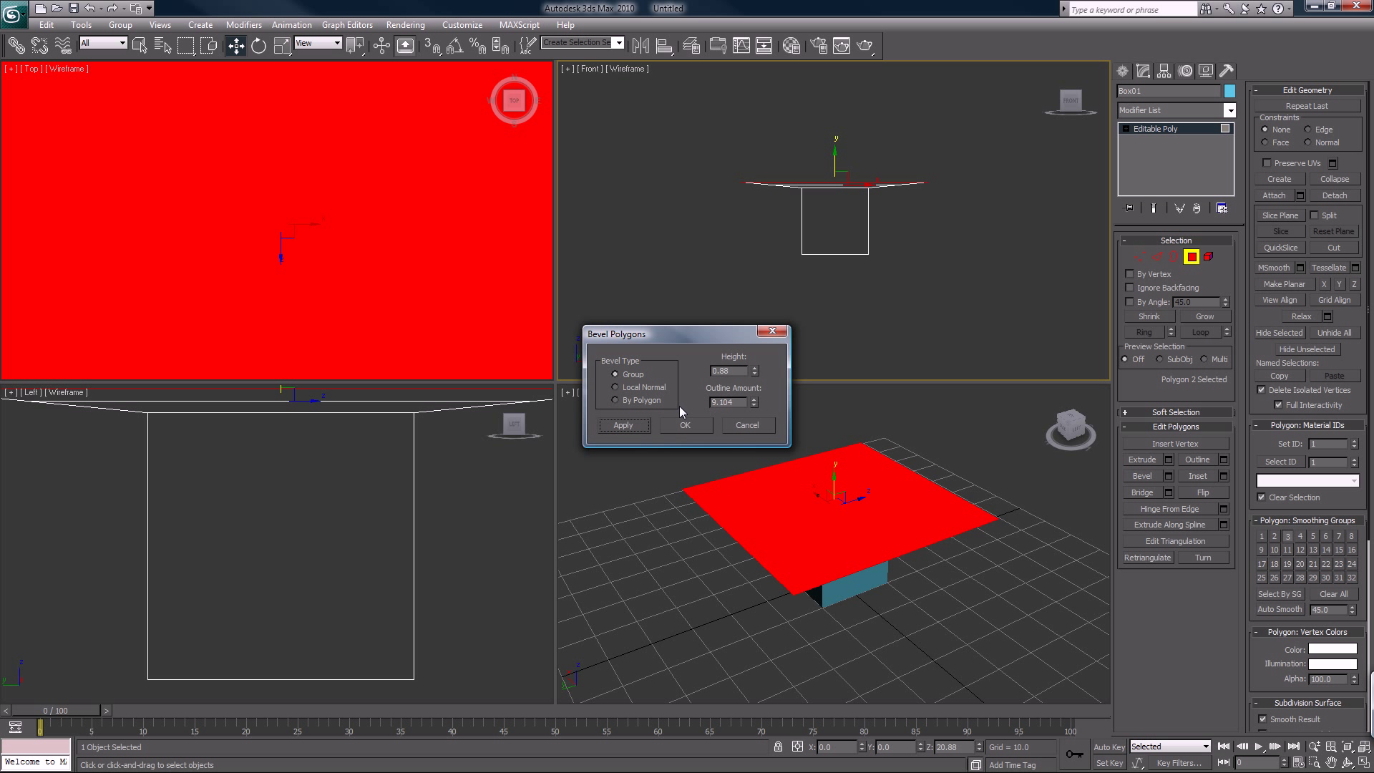
# Step: Bevel the top again with height 31.5 and outline -17.7 into a pyramid point
pyautogui.rightClick(752, 402)
pyautogui.moveTo(755, 371); pyautogui.dragTo(756, 333)
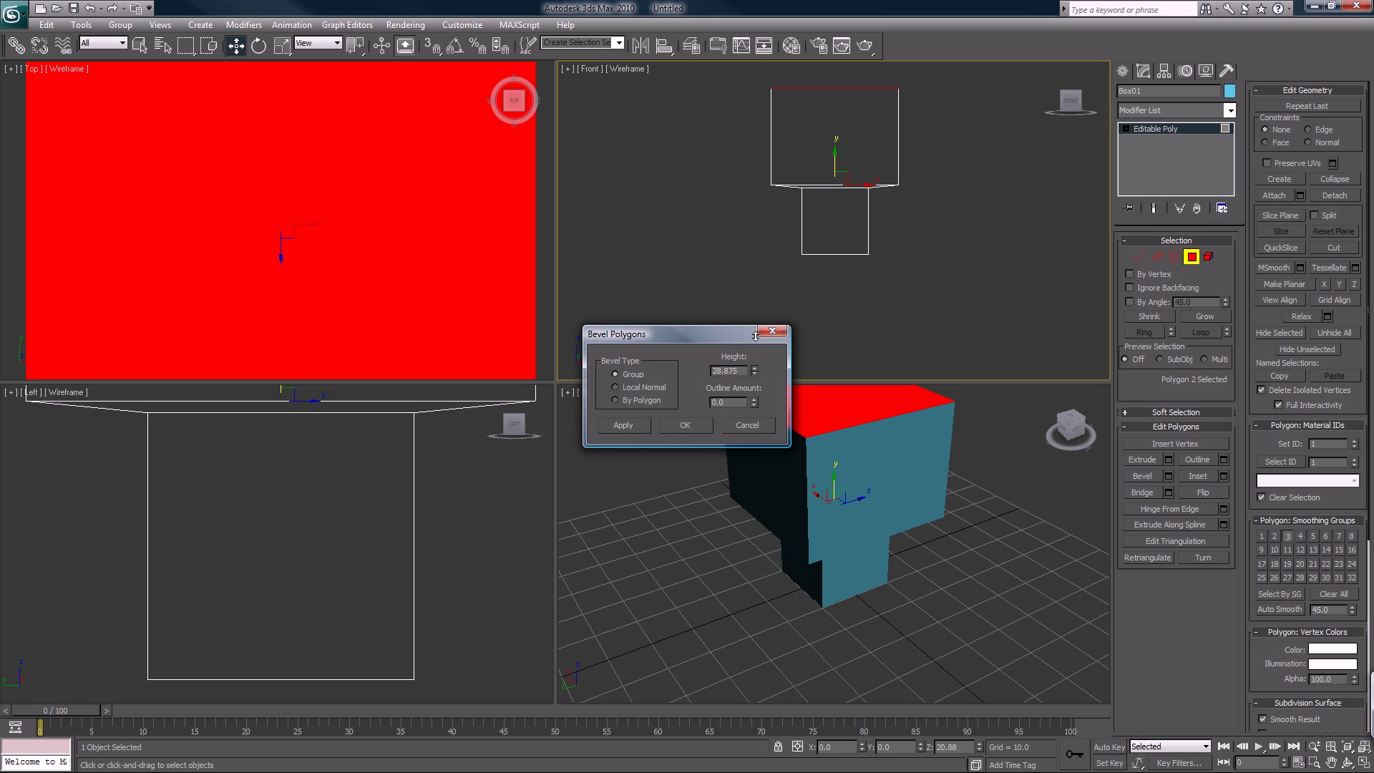
pyautogui.click(753, 405)
pyautogui.moveTo(753, 408)
pyautogui.mouseDown()
pyautogui.moveTo(756, 389)
pyautogui.moveTo(753, 415)
pyautogui.mouseUp()
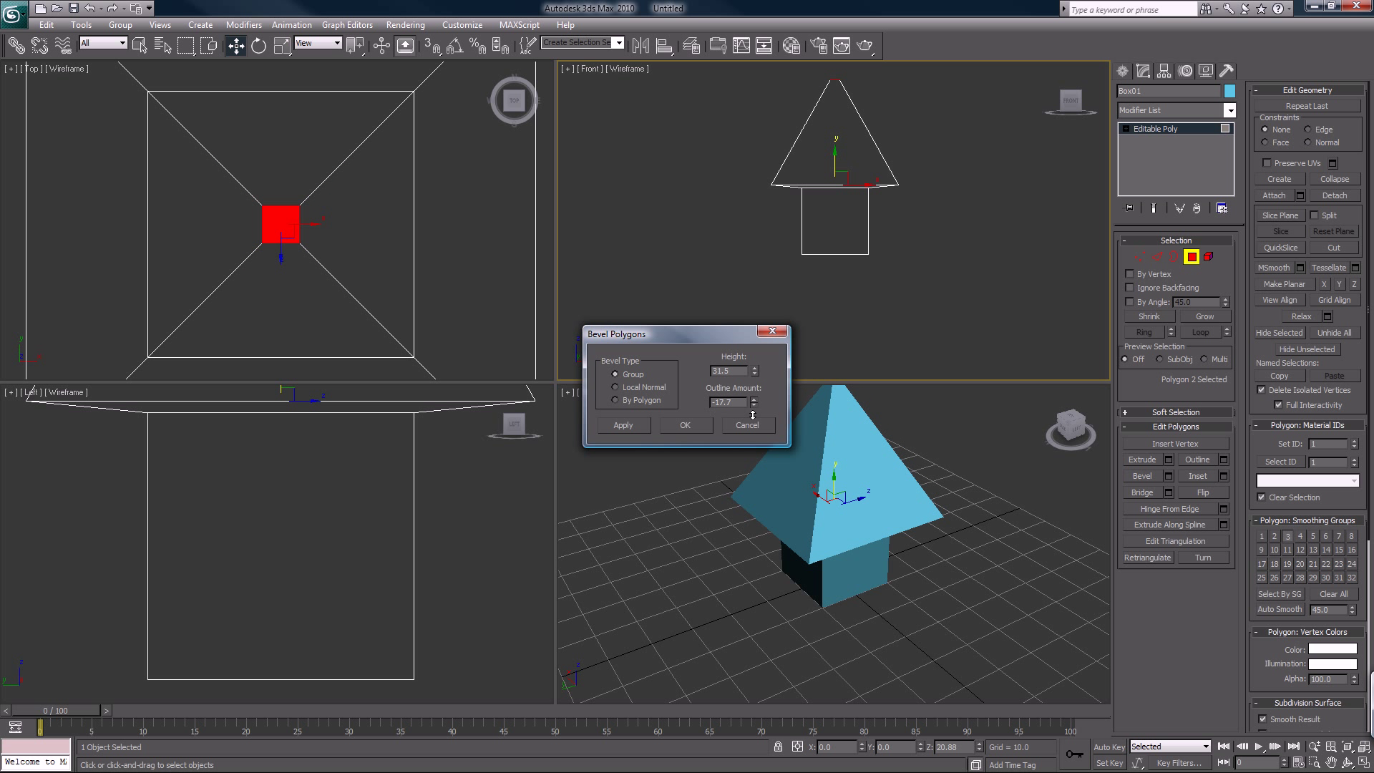
pyautogui.click(684, 422)
# Step: Select the edge loop where stem meets head and scale it down to taper the stem
pyautogui.click(1157, 257)
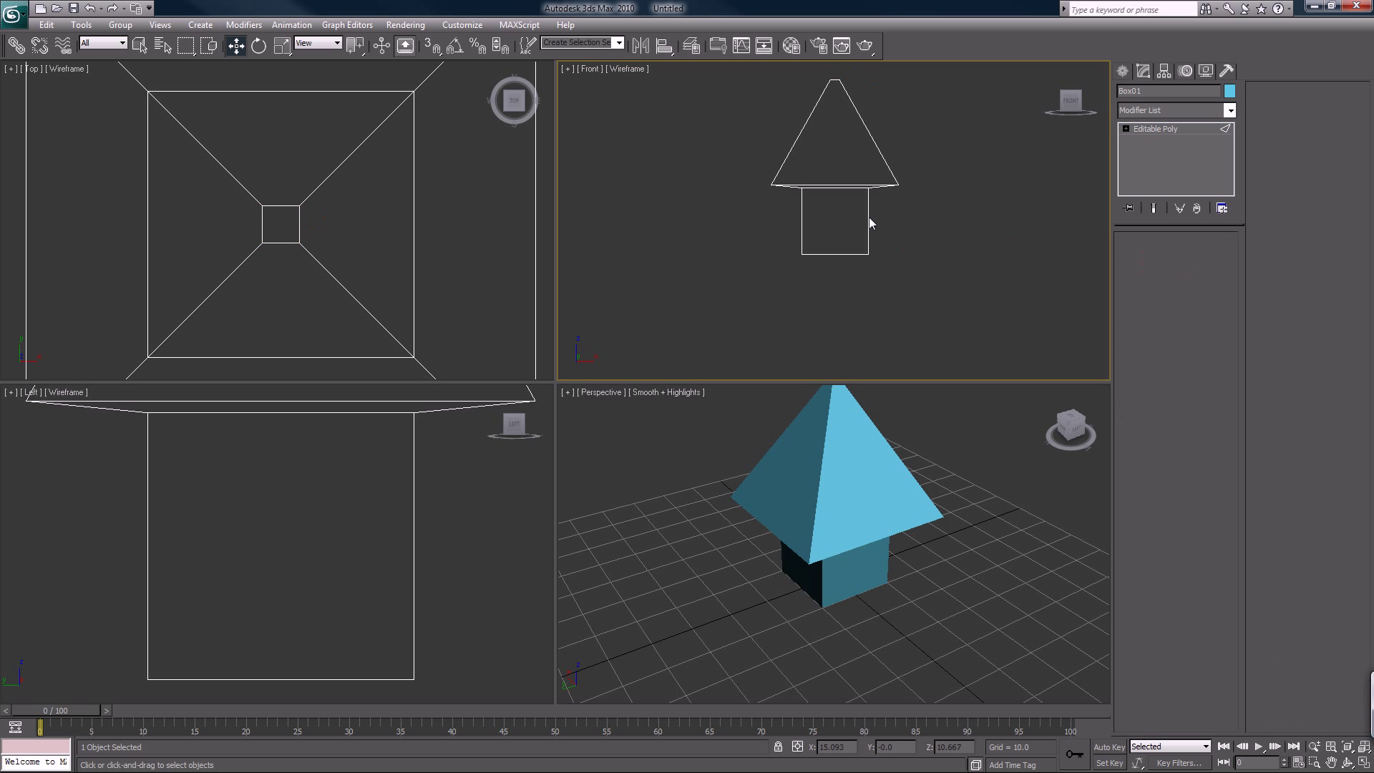
pyautogui.click(835, 188)
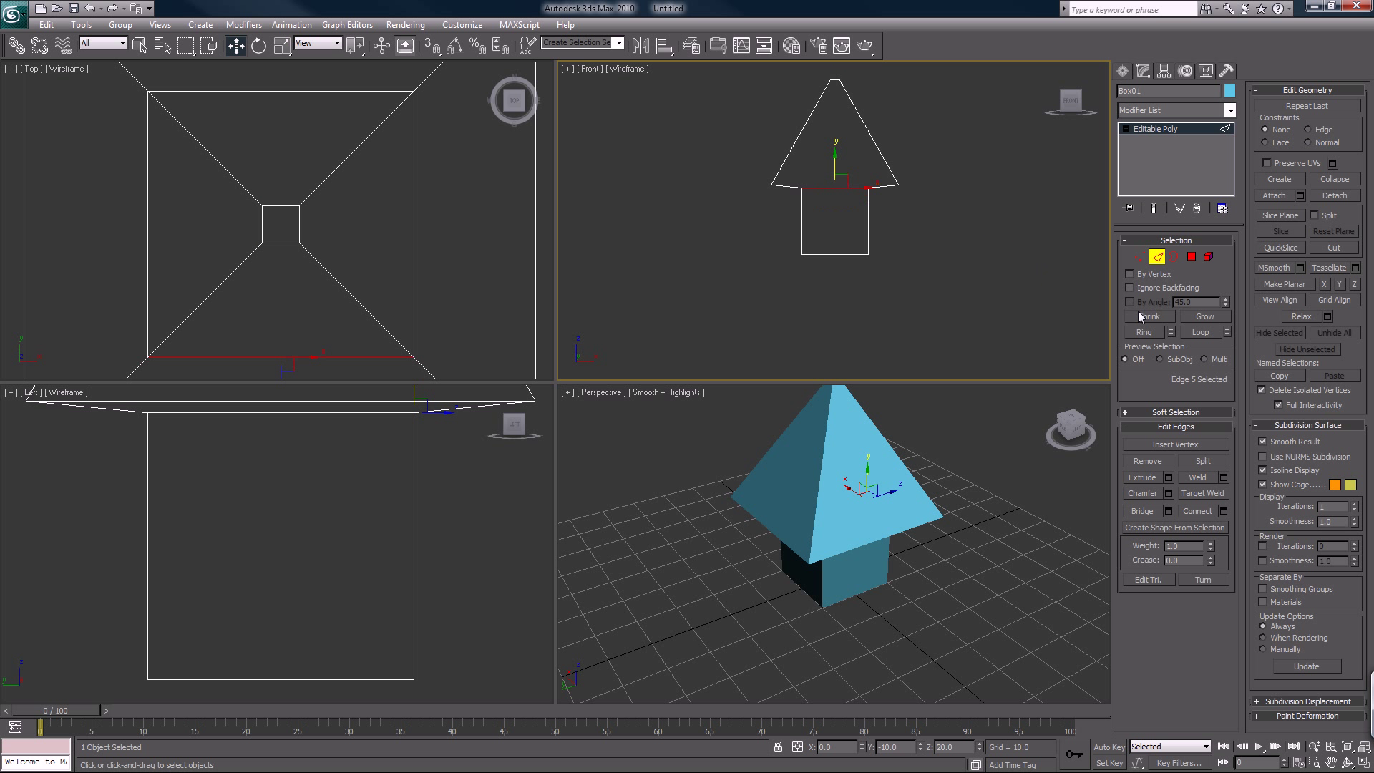
pyautogui.click(1197, 332)
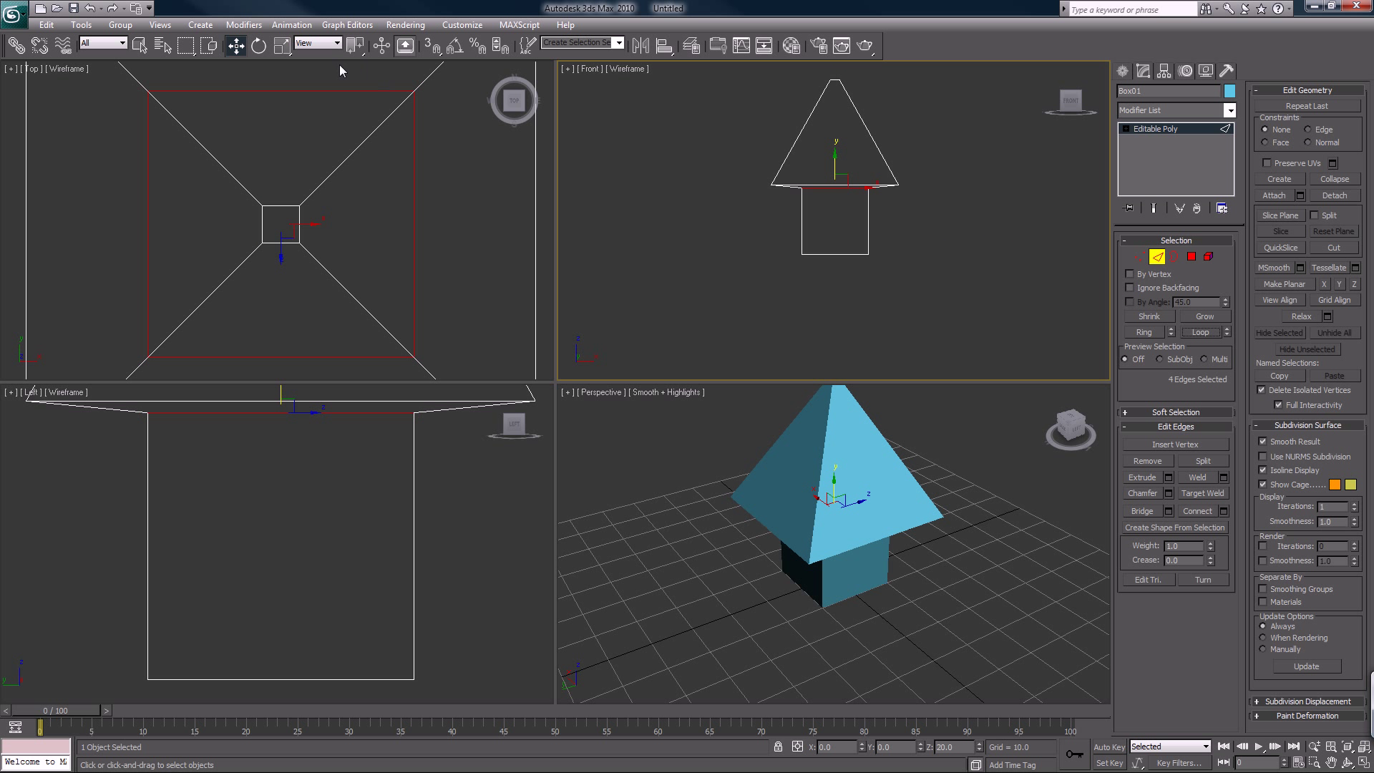
pyautogui.click(281, 45)
pyautogui.moveTo(838, 178); pyautogui.dragTo(838, 212)
pyautogui.click(236, 45)
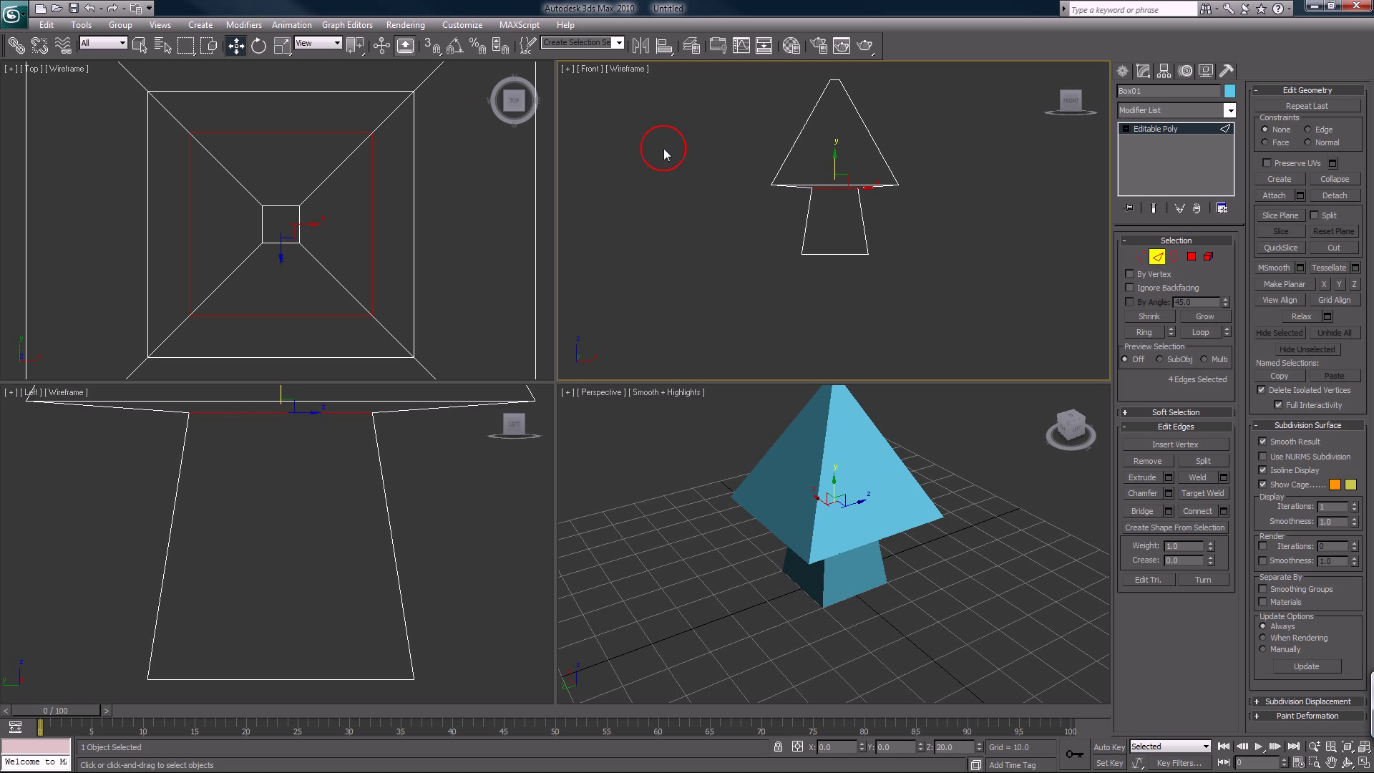
pyautogui.moveTo(835, 163); pyautogui.dragTo(836, 169)
# Step: Select the stem's bottom edges and move them down to lengthen the stem
pyautogui.moveTo(895, 226); pyautogui.dragTo(695, 301)
pyautogui.keyDown('alt'); pyautogui.moveTo(743, 178); pyautogui.dragTo(956, 215); pyautogui.keyUp('alt')
pyautogui.moveTo(834, 229); pyautogui.dragTo(829, 279)
pyautogui.click(1155, 259)
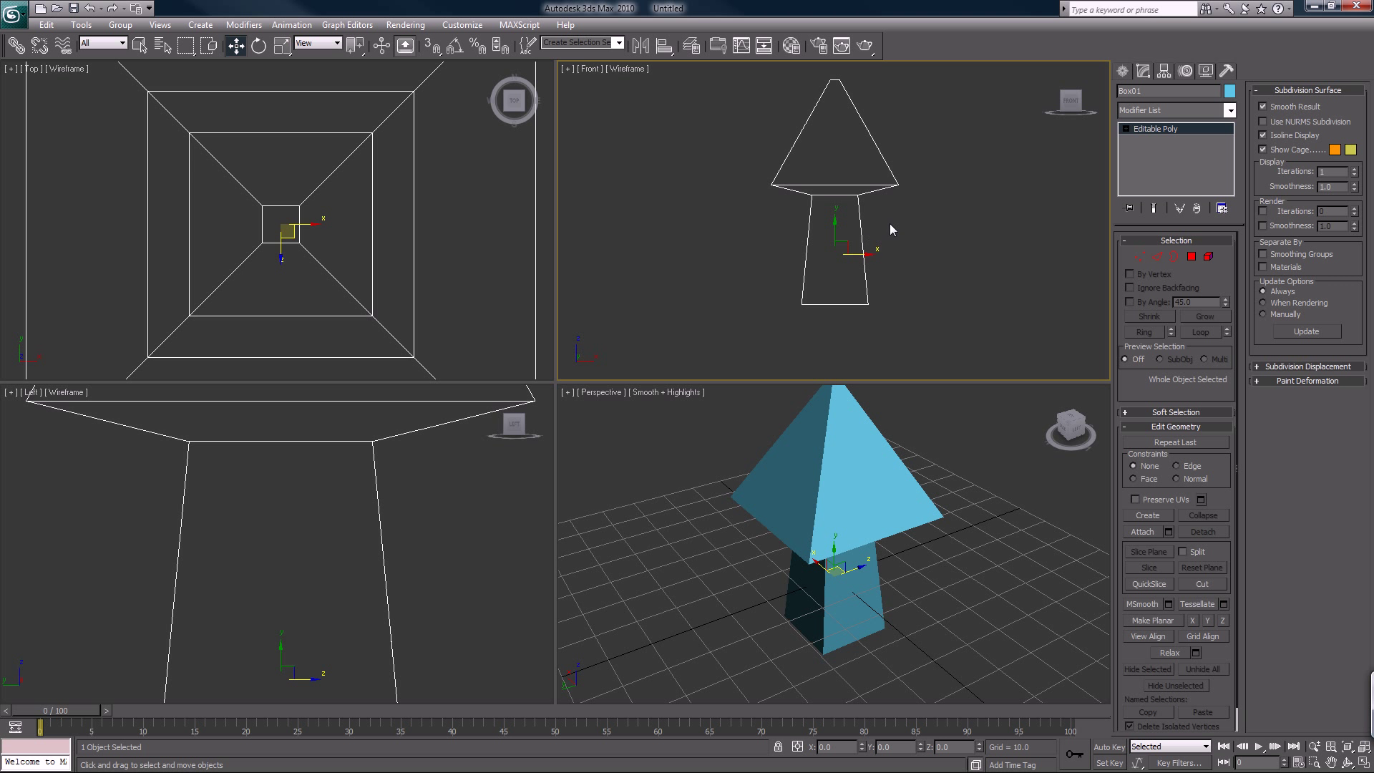
# Step: With Angle Snap on, rotate the arrow 90° about X and reset the Perspective view to Home
pyautogui.click(258, 46)
pyautogui.moveTo(858, 220); pyautogui.dragTo(839, 126)
pyautogui.rightClick(839, 126)
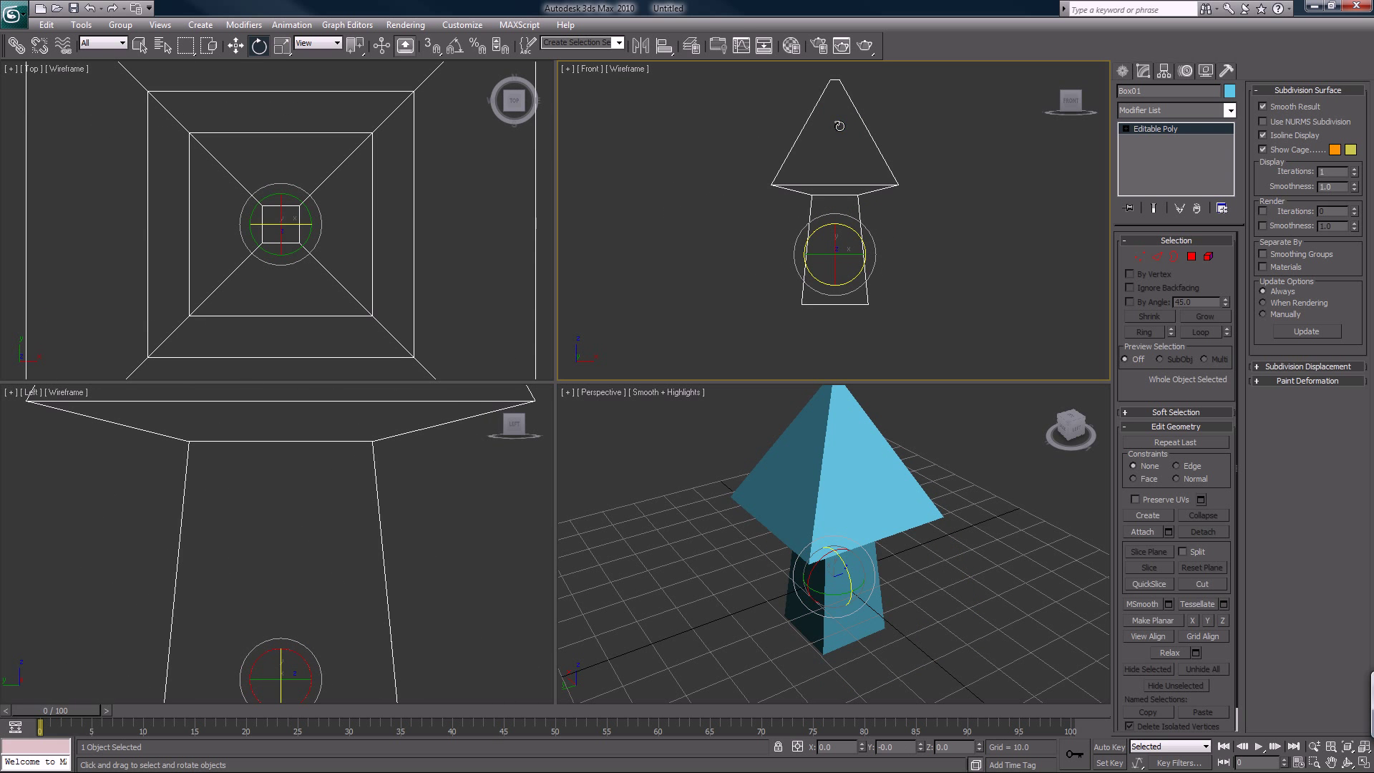
pyautogui.click(454, 48)
pyautogui.moveTo(855, 226)
pyautogui.mouseDown()
pyautogui.moveTo(834, 171)
pyautogui.moveTo(838, 241)
pyautogui.mouseUp()
pyautogui.click(866, 189)
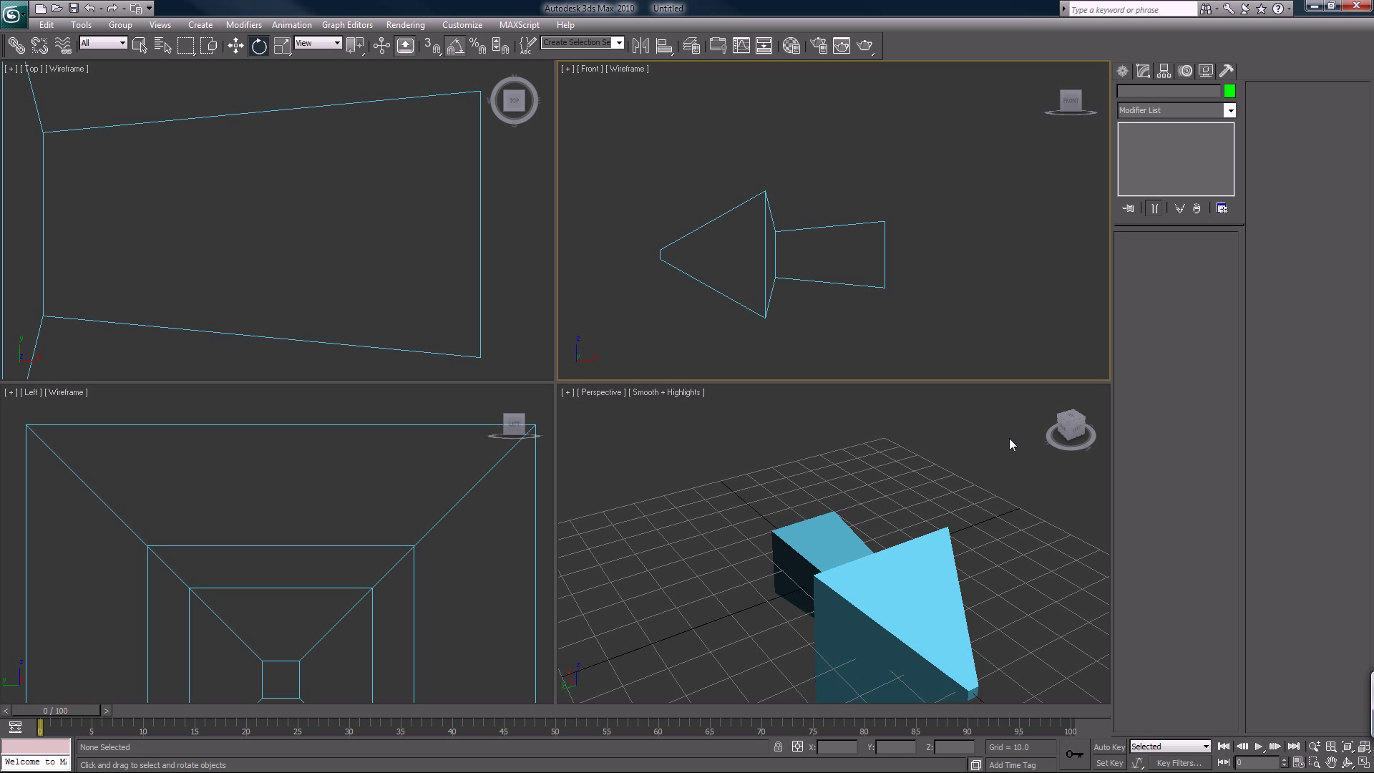
pyautogui.moveTo(902, 204); pyautogui.dragTo(852, 286)
pyautogui.hotkey('ctrl', 'z')
pyautogui.hotkey('ctrl', 'z')
pyautogui.hotkey('ctrl', 'z')
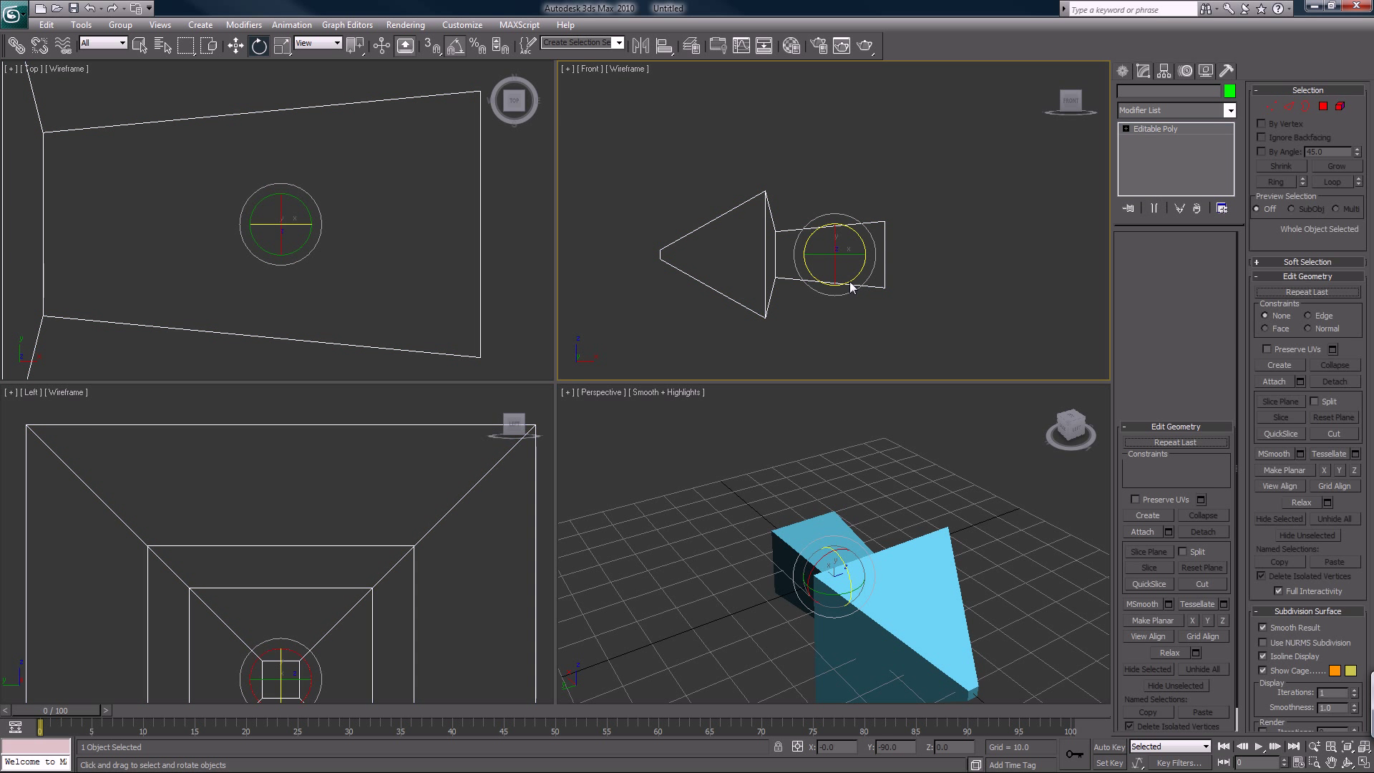
pyautogui.moveTo(835, 247); pyautogui.dragTo(834, 308)
pyautogui.click(903, 457)
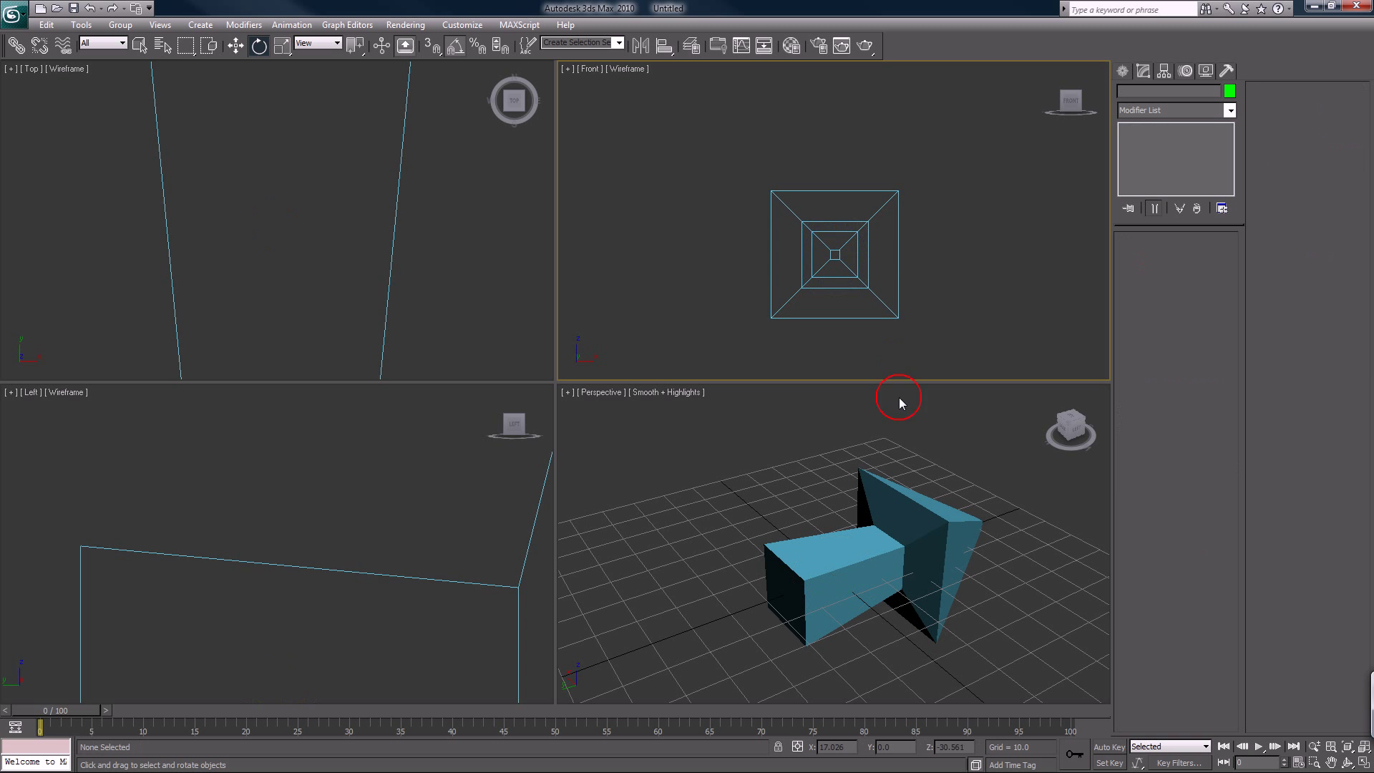
pyautogui.click(1050, 392)
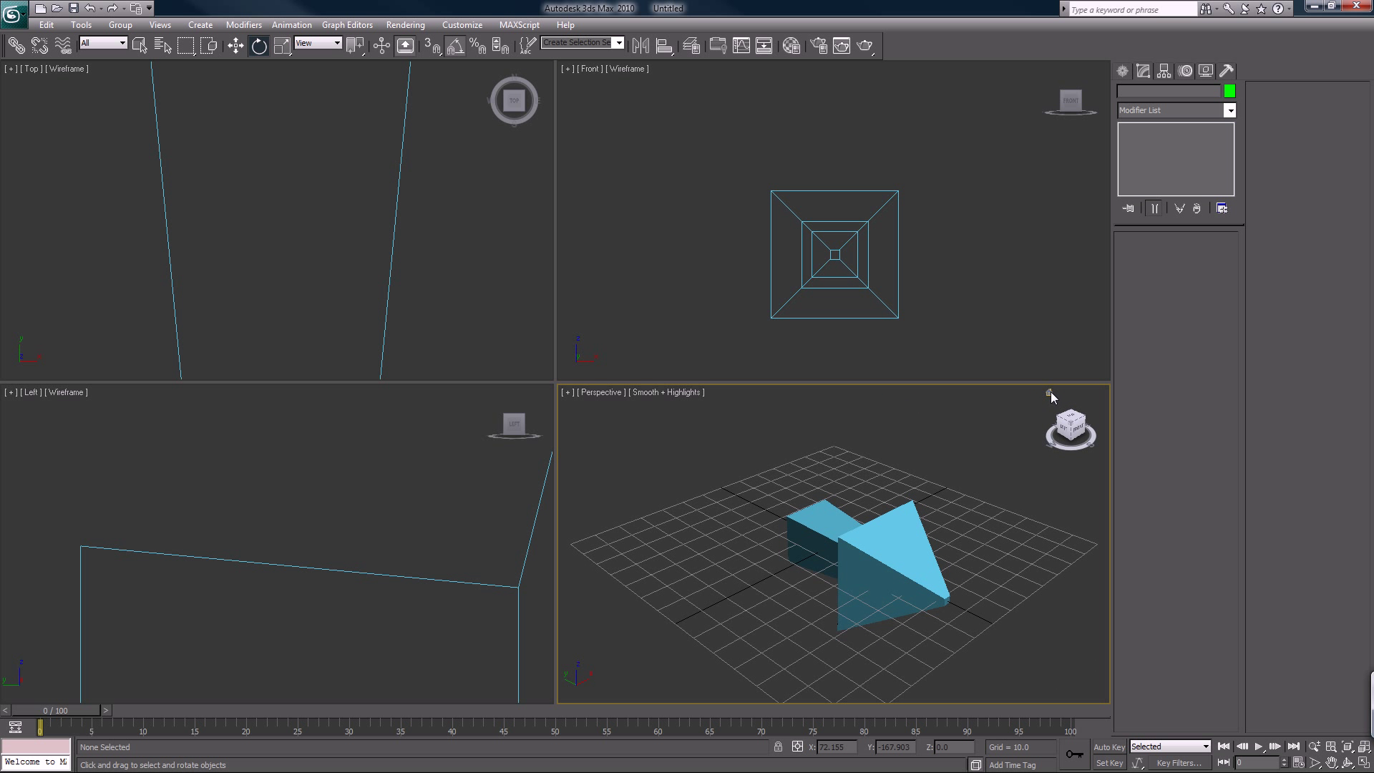
# Step: Select all of the arrow's polygons and tessellate them twice, from 14 to 224 faces
pyautogui.hotkey('ctrl', 'shift', 'z')
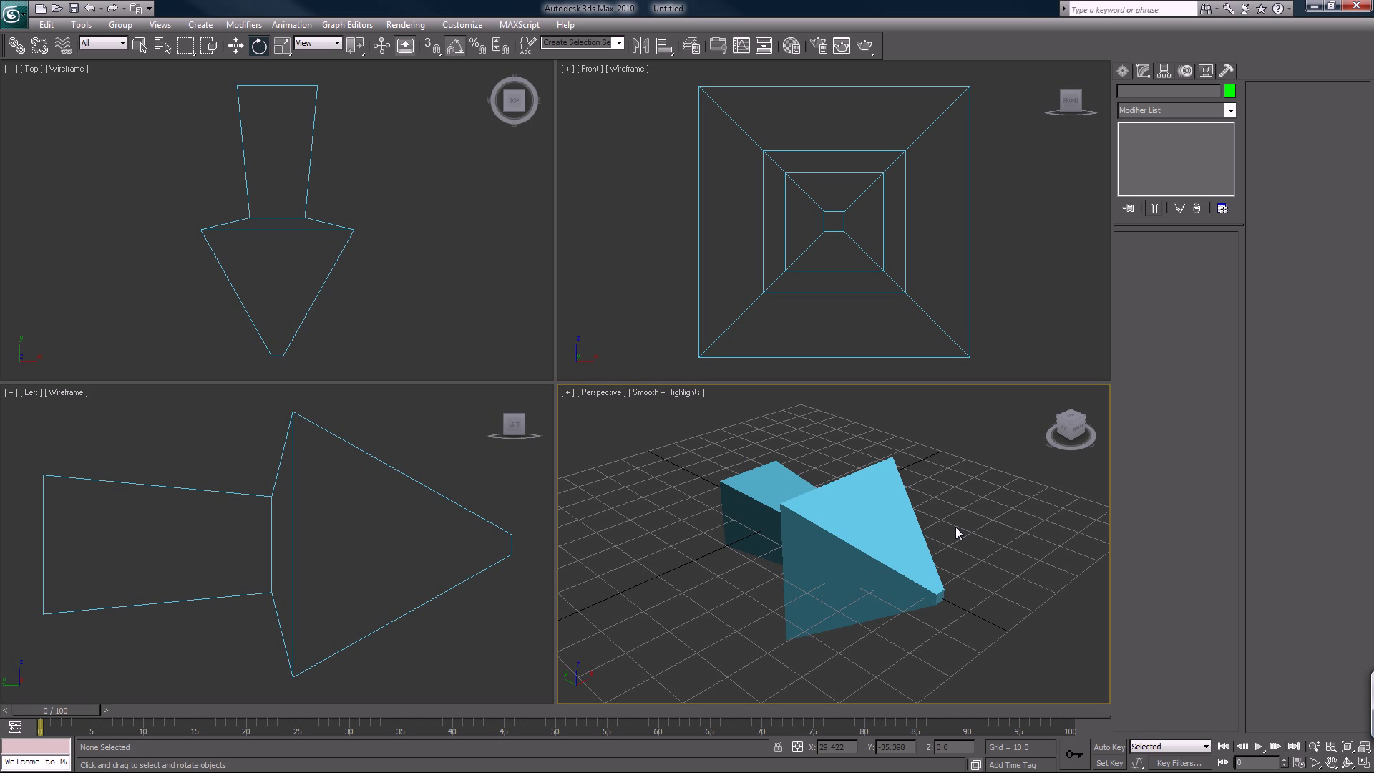
pyautogui.click(899, 536)
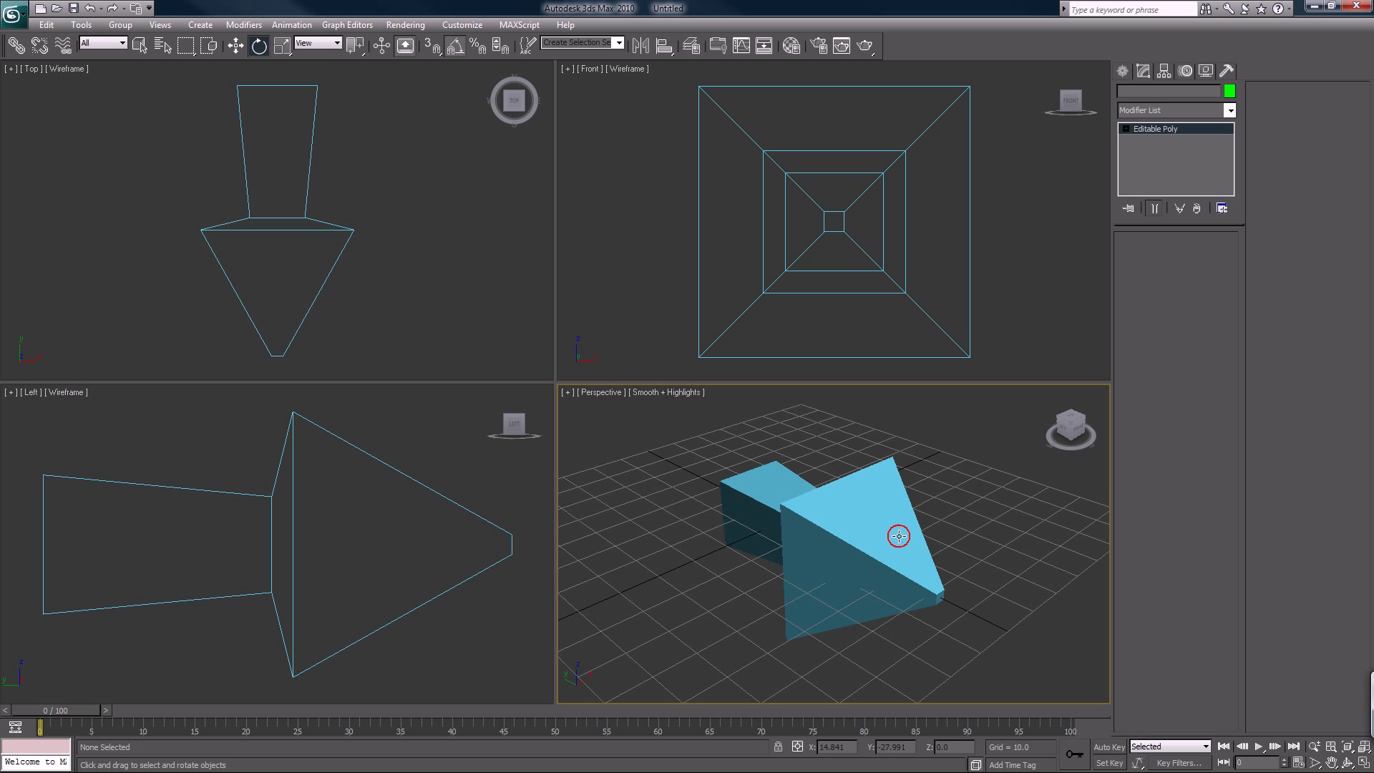
pyautogui.press('g')
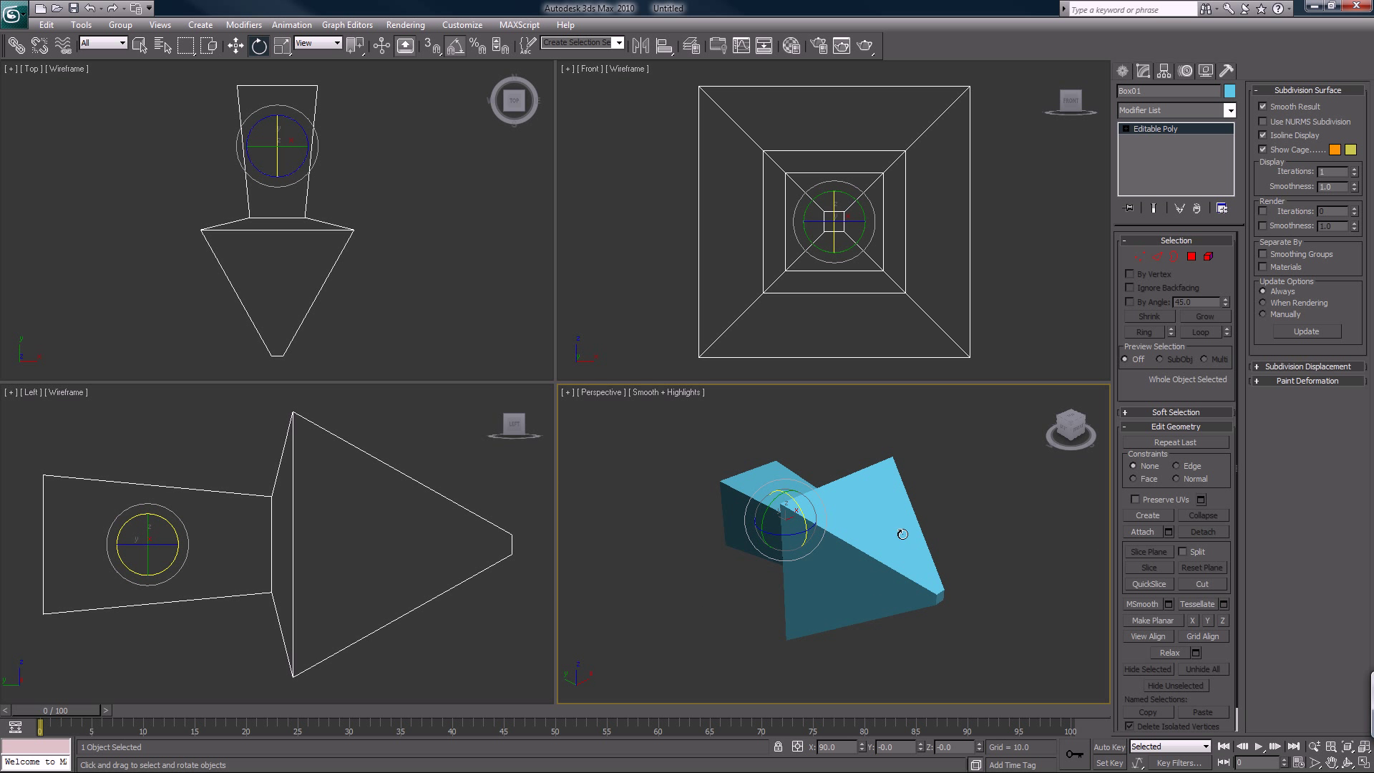
pyautogui.click(1191, 257)
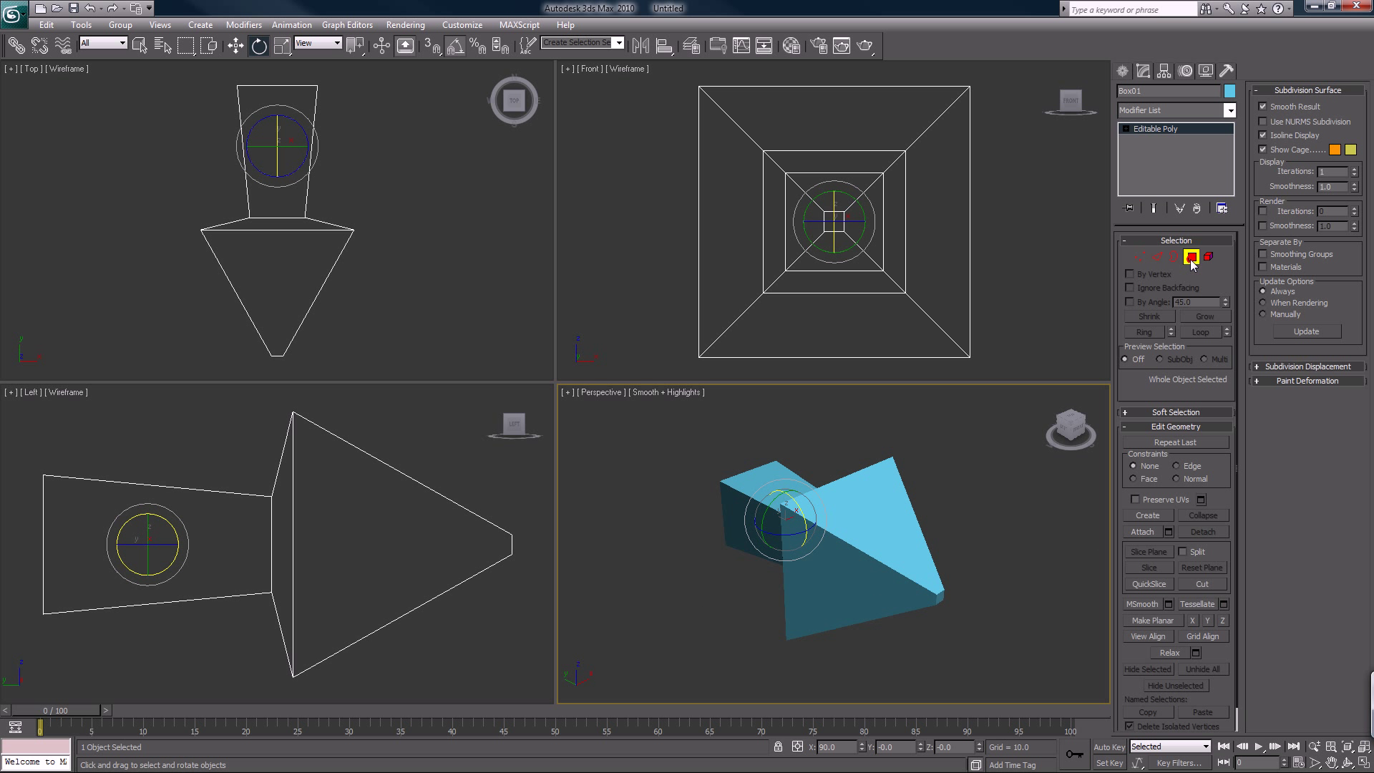
pyautogui.click(977, 528)
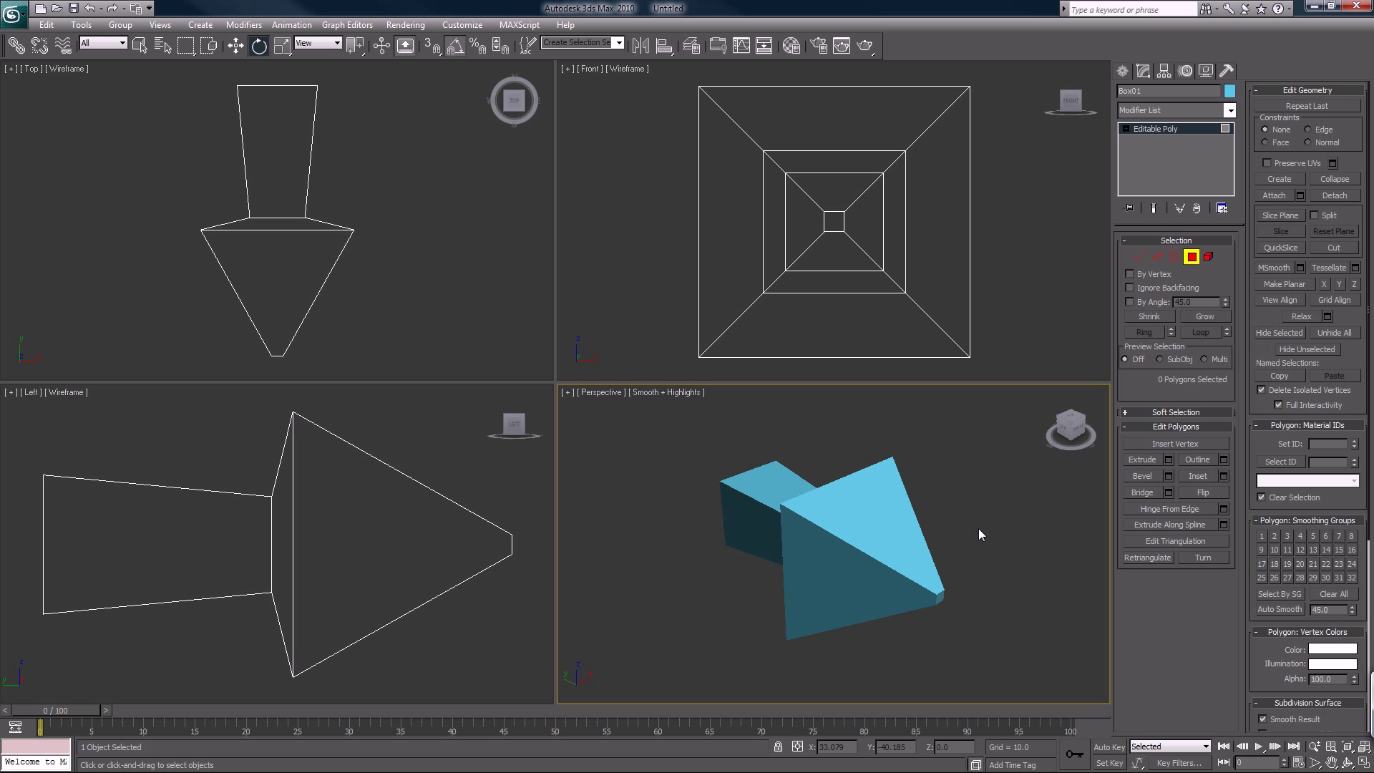
pyautogui.hotkey('ctrl', 'a')
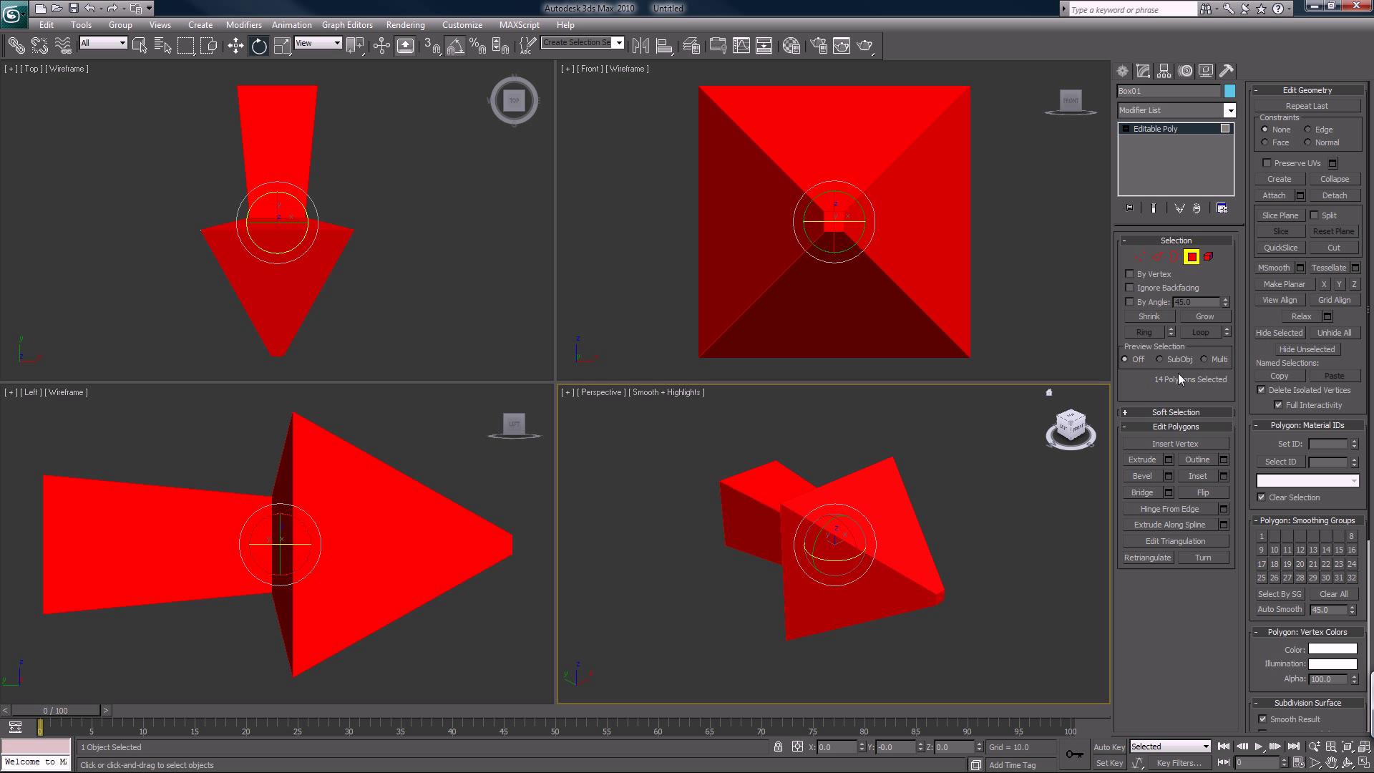
pyautogui.press('F2')
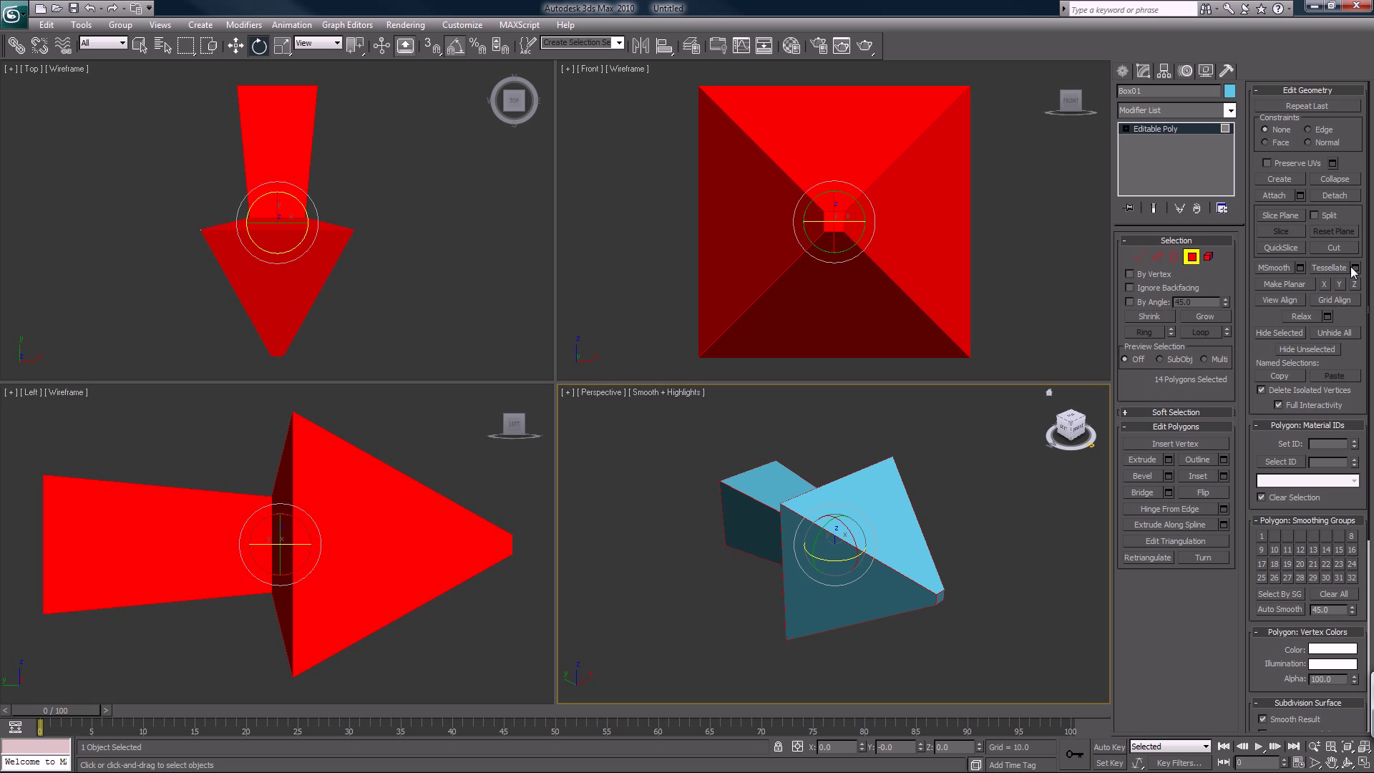
pyautogui.click(1331, 269)
pyautogui.click(1329, 268)
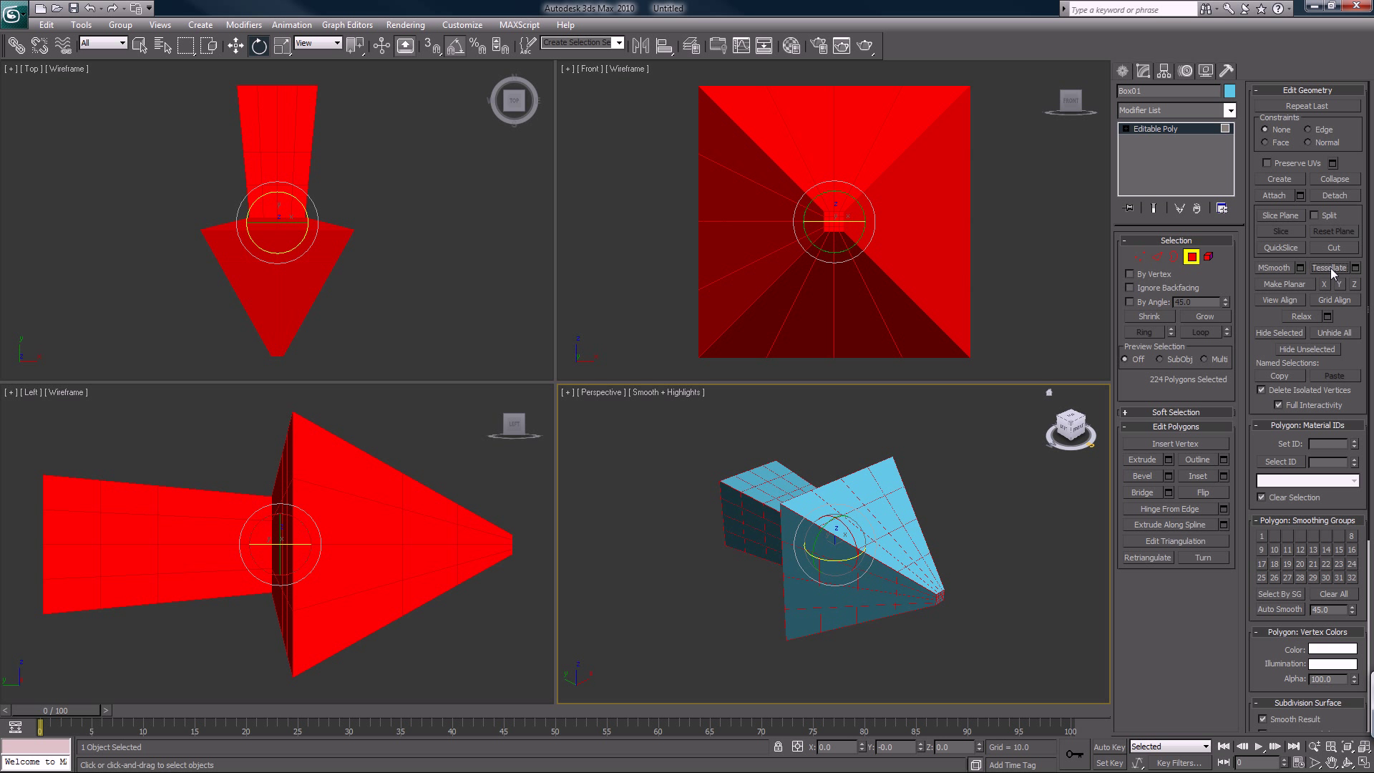
# Step: Turn on Edged Faces and assign the 01 - Default material to the arrow
pyautogui.click(1191, 257)
pyautogui.click(960, 470)
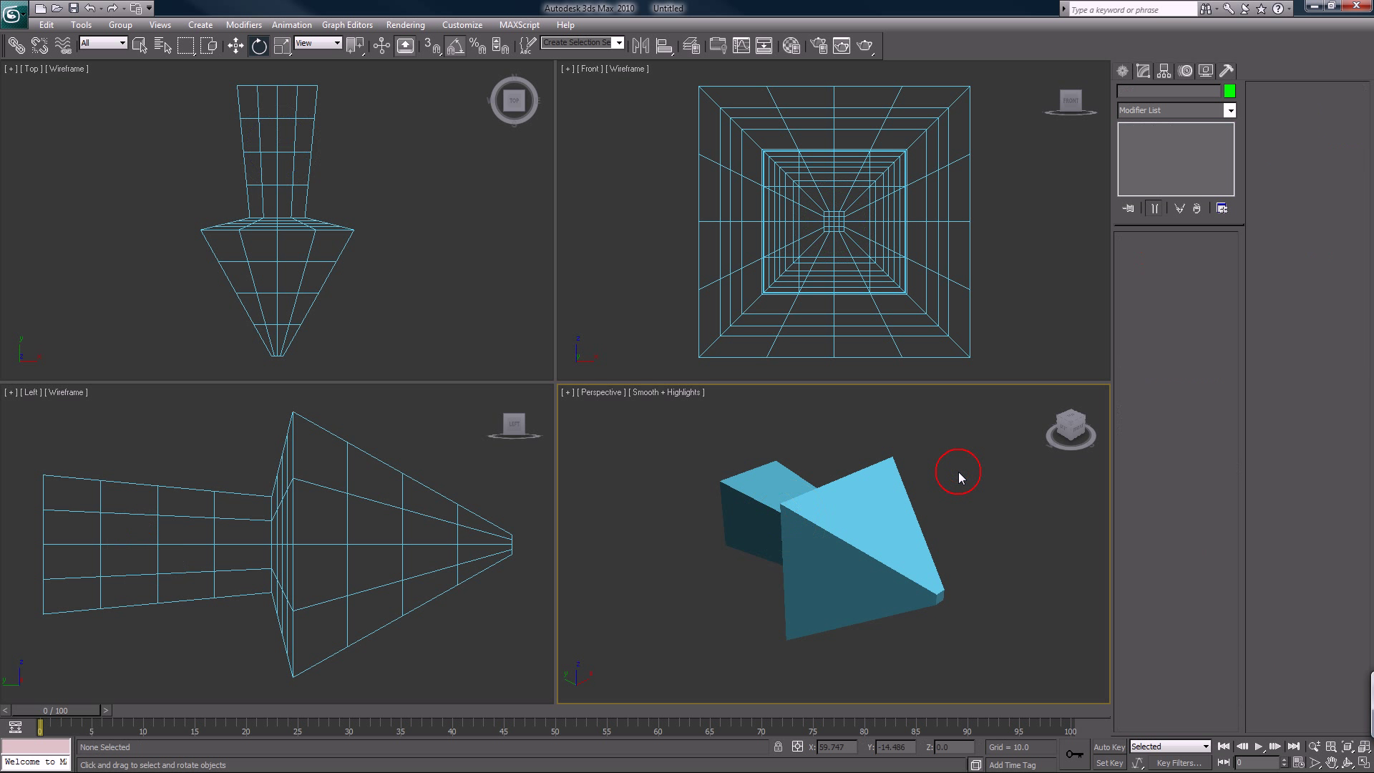
pyautogui.press('F4')
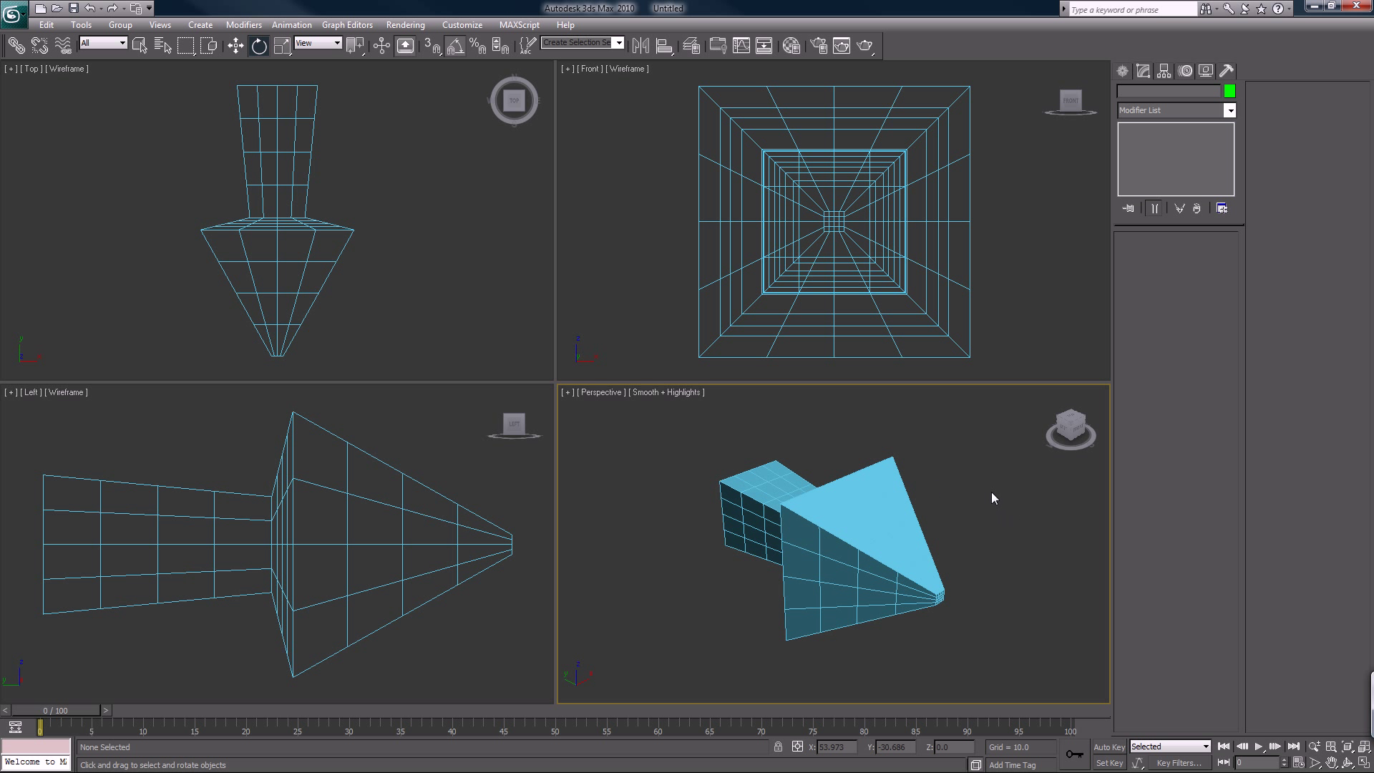
pyautogui.moveTo(990, 491); pyautogui.dragTo(871, 611)
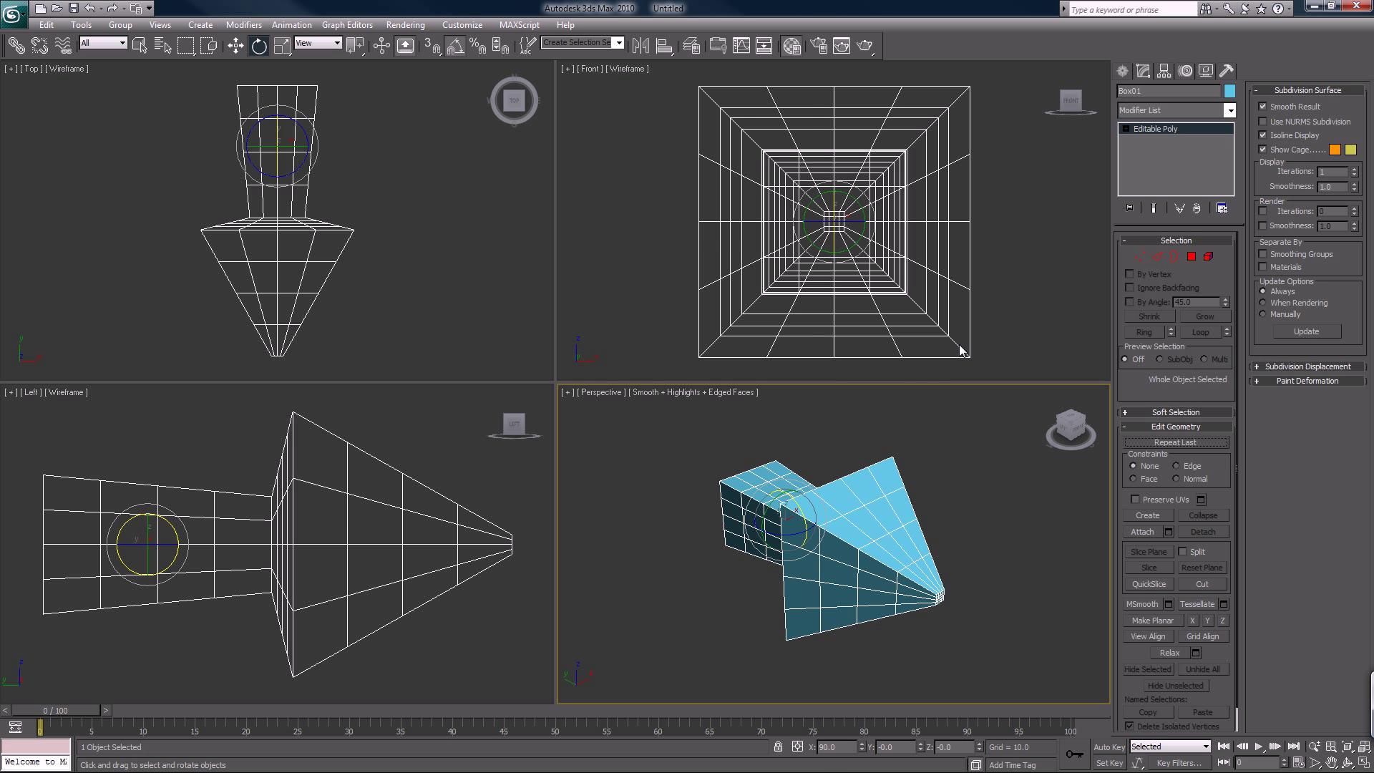
pyautogui.press('m')
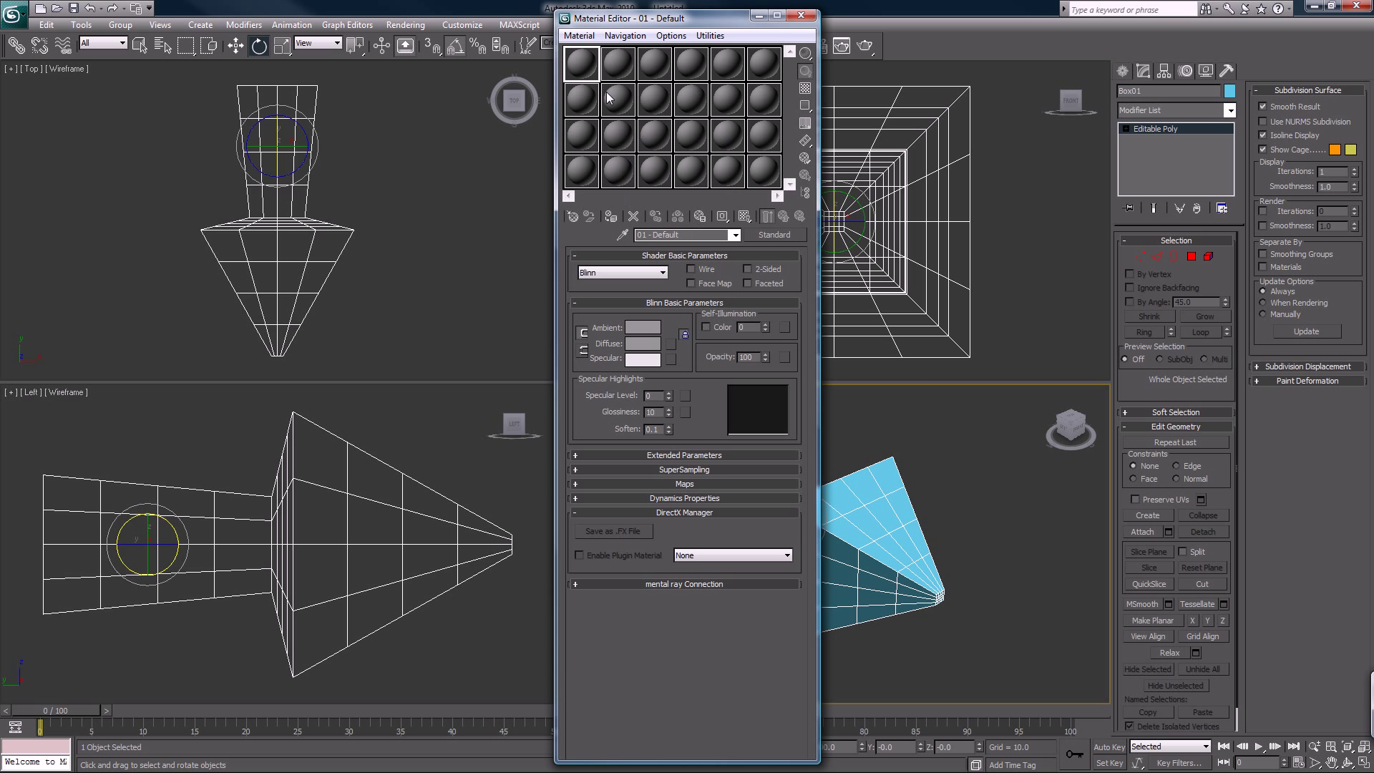
pyautogui.click(615, 223)
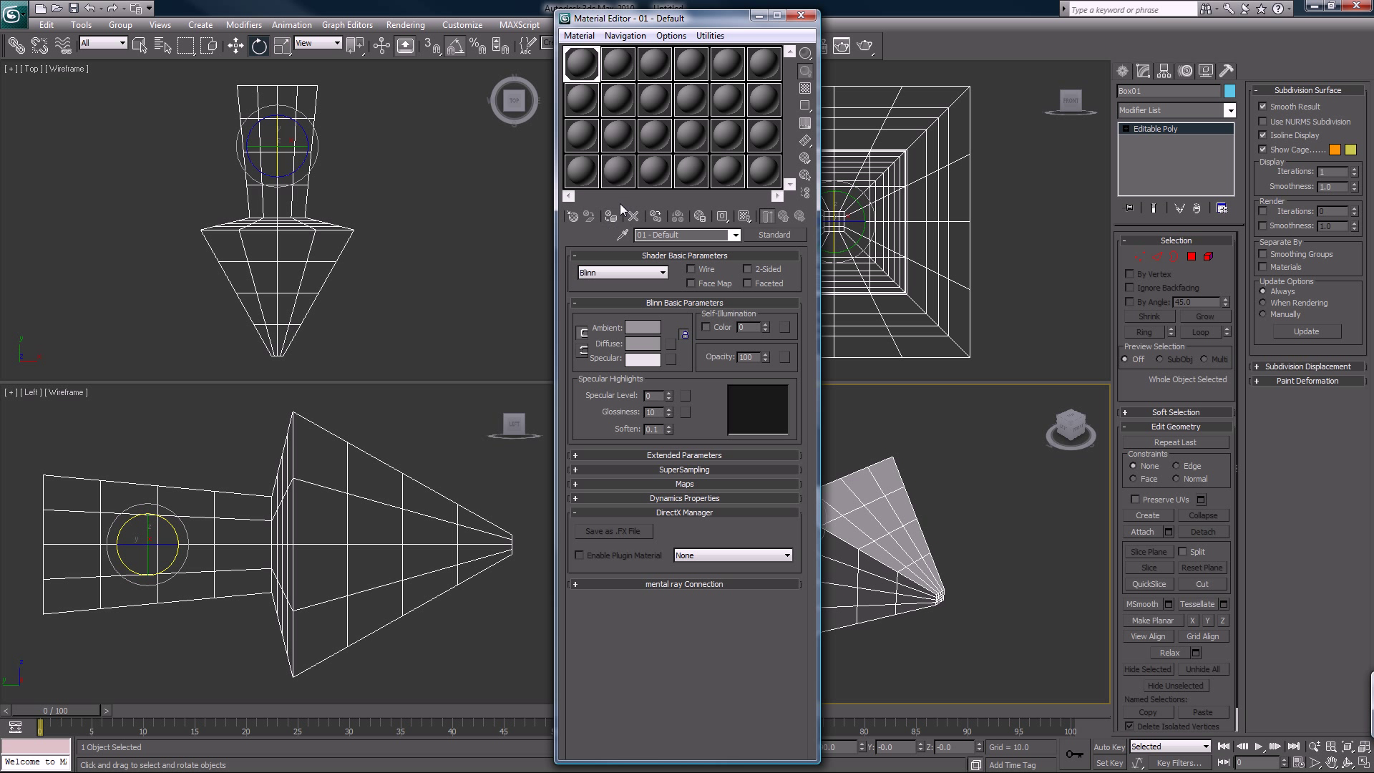
pyautogui.click(799, 17)
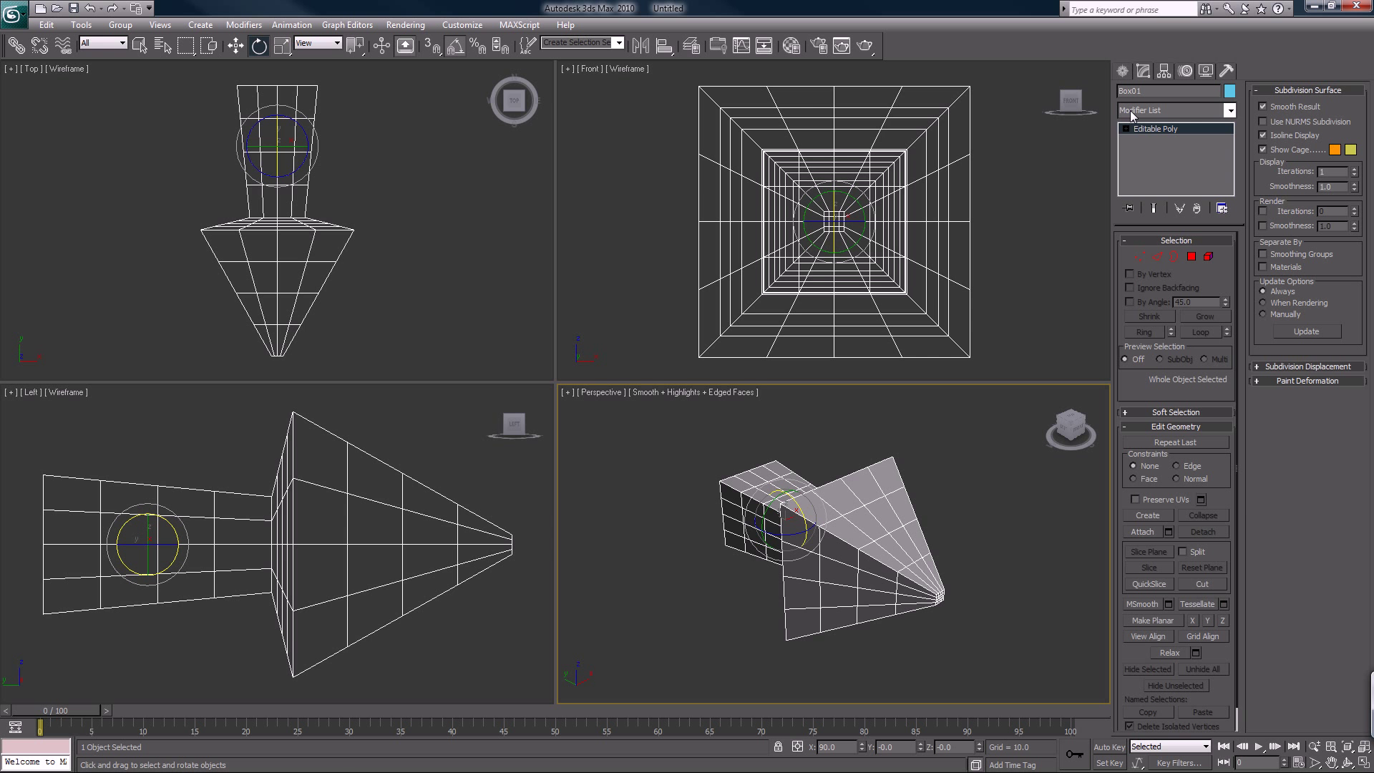
# Step: Orbit, zoom and pan to the stem's flat end, then maximize the Perspective viewport
pyautogui.hotkey('ctrl', 'r')
pyautogui.moveTo(841, 529); pyautogui.dragTo(729, 509)
pyautogui.scroll(5, 837, 562)
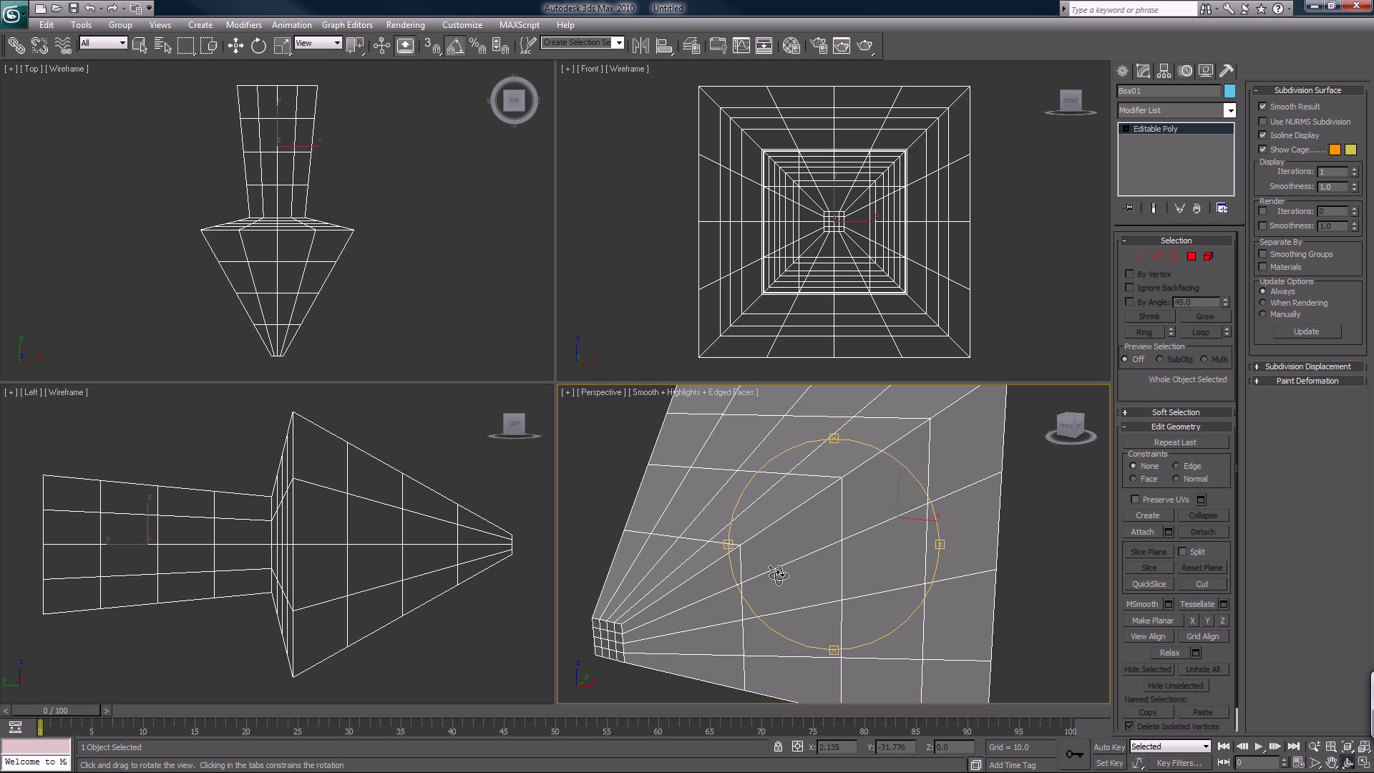
pyautogui.hotkey('ctrl', 'p')
pyautogui.moveTo(694, 601); pyautogui.dragTo(813, 555)
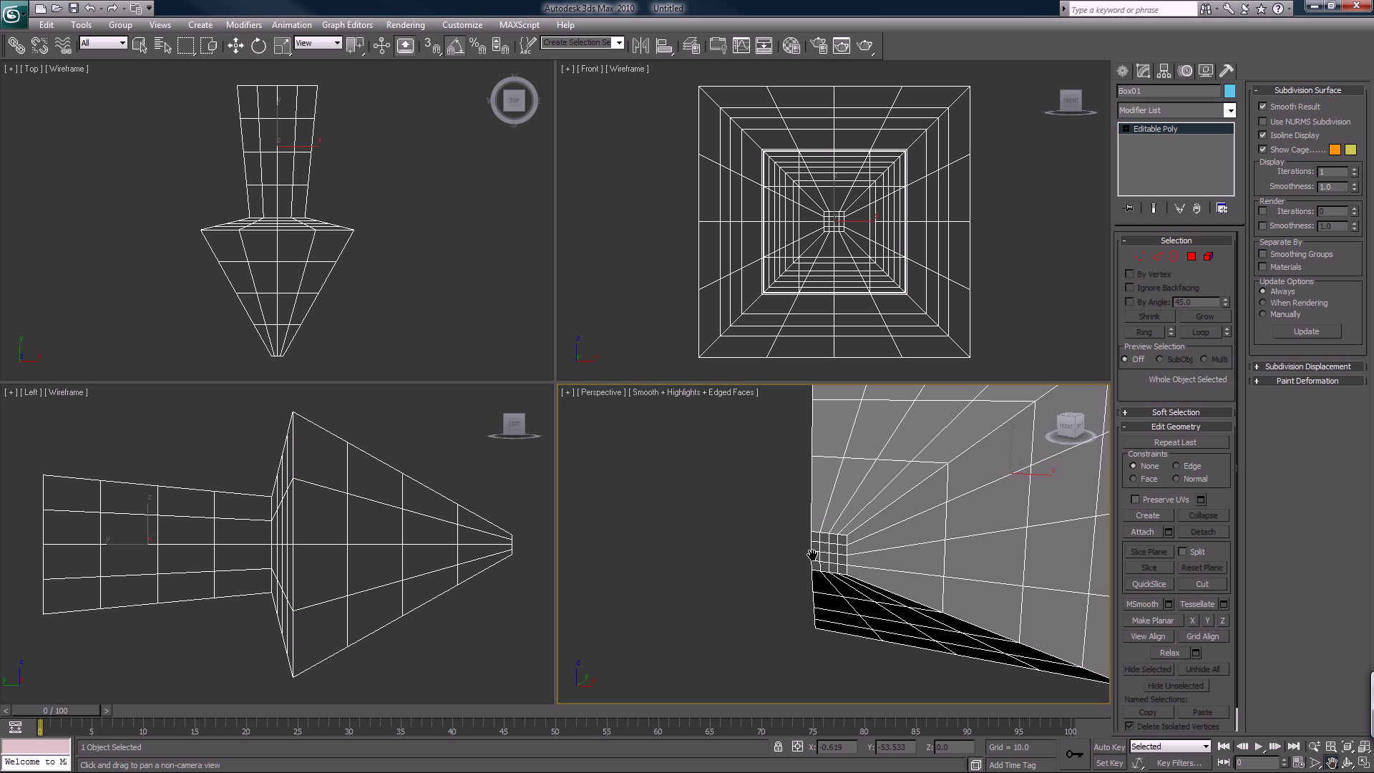
pyautogui.hotkey('alt', 'w')
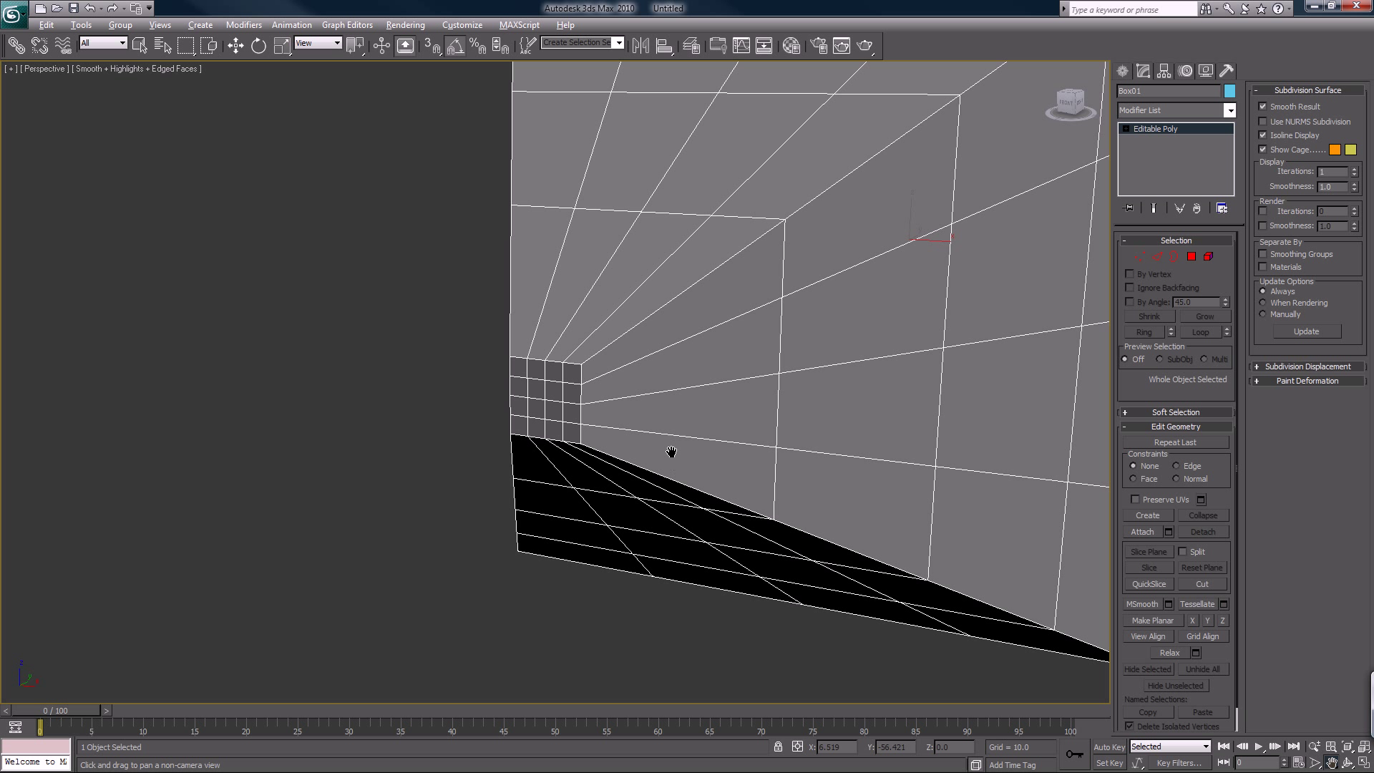
# Step: In Polygon mode, select the upper polygons on the stem's square end
pyautogui.click(1191, 257)
pyautogui.hotkey('ctrl', 'a')
pyautogui.press('e')
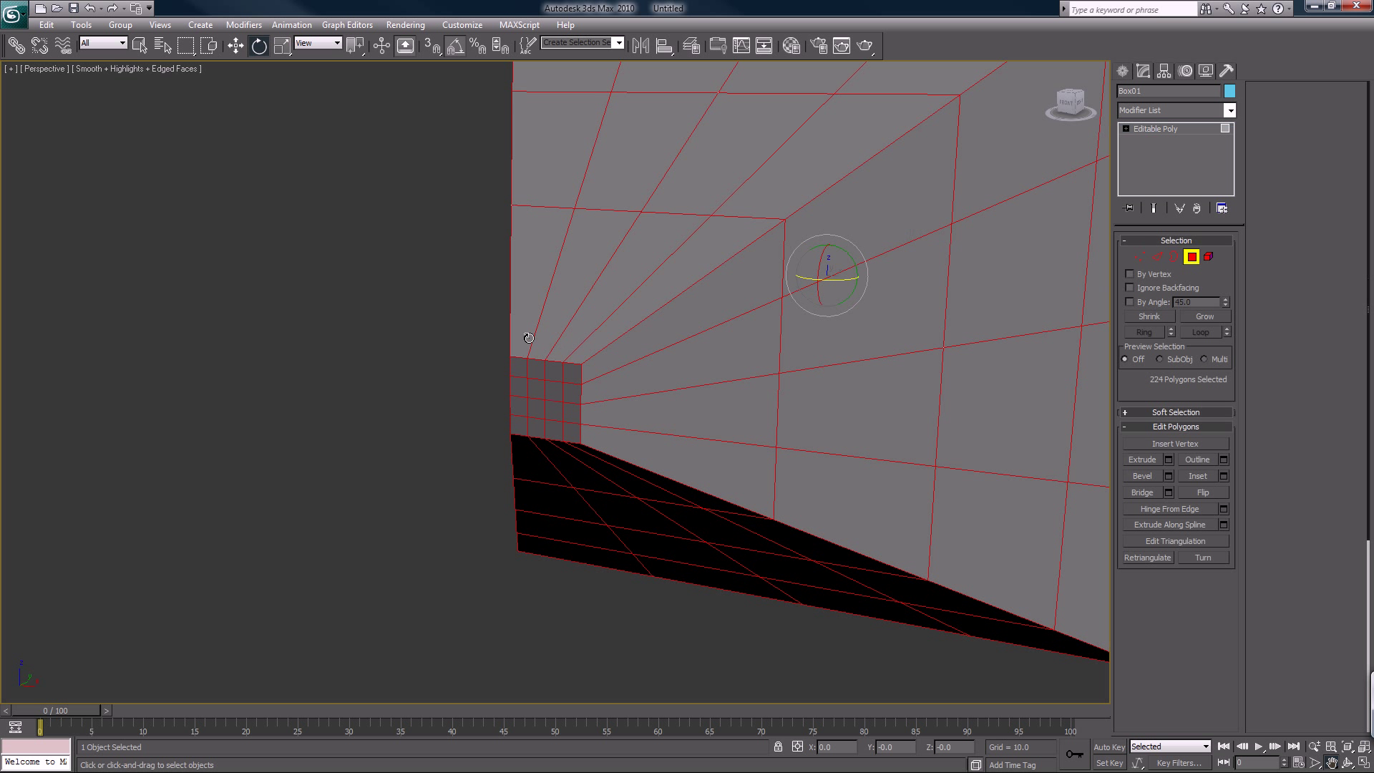
pyautogui.click(565, 369)
pyautogui.keyDown('ctrl'); pyautogui.click(571, 396); pyautogui.keyUp('ctrl')
pyautogui.press('q')
pyautogui.keyDown('ctrl'); pyautogui.click(555, 389); pyautogui.keyUp('ctrl')
pyautogui.keyDown('ctrl'); pyautogui.click(554, 369); pyautogui.keyUp('ctrl')
pyautogui.keyDown('ctrl'); pyautogui.click(537, 368); pyautogui.keyUp('ctrl')
pyautogui.keyDown('ctrl'); pyautogui.click(519, 368); pyautogui.keyUp('ctrl')
pyautogui.keyDown('ctrl'); pyautogui.click(518, 389); pyautogui.keyUp('ctrl')
# Step: Add the lower end polygons and delete every polygon on the stem's end
pyautogui.keyDown('ctrl'); pyautogui.click(519, 407); pyautogui.keyUp('ctrl')
pyautogui.keyDown('ctrl'); pyautogui.click(519, 426); pyautogui.keyUp('ctrl')
pyautogui.keyDown('ctrl'); pyautogui.click(536, 407); pyautogui.keyUp('ctrl')
pyautogui.keyDown('ctrl'); pyautogui.click(535, 427); pyautogui.keyUp('ctrl')
pyautogui.keyDown('ctrl'); pyautogui.click(560, 429); pyautogui.keyUp('ctrl')
pyautogui.keyDown('ctrl'); pyautogui.click(558, 409); pyautogui.keyUp('ctrl')
pyautogui.keyDown('ctrl'); pyautogui.click(573, 409); pyautogui.keyUp('ctrl')
pyautogui.keyDown('ctrl'); pyautogui.click(573, 429); pyautogui.keyUp('ctrl')
pyautogui.press('Delete')
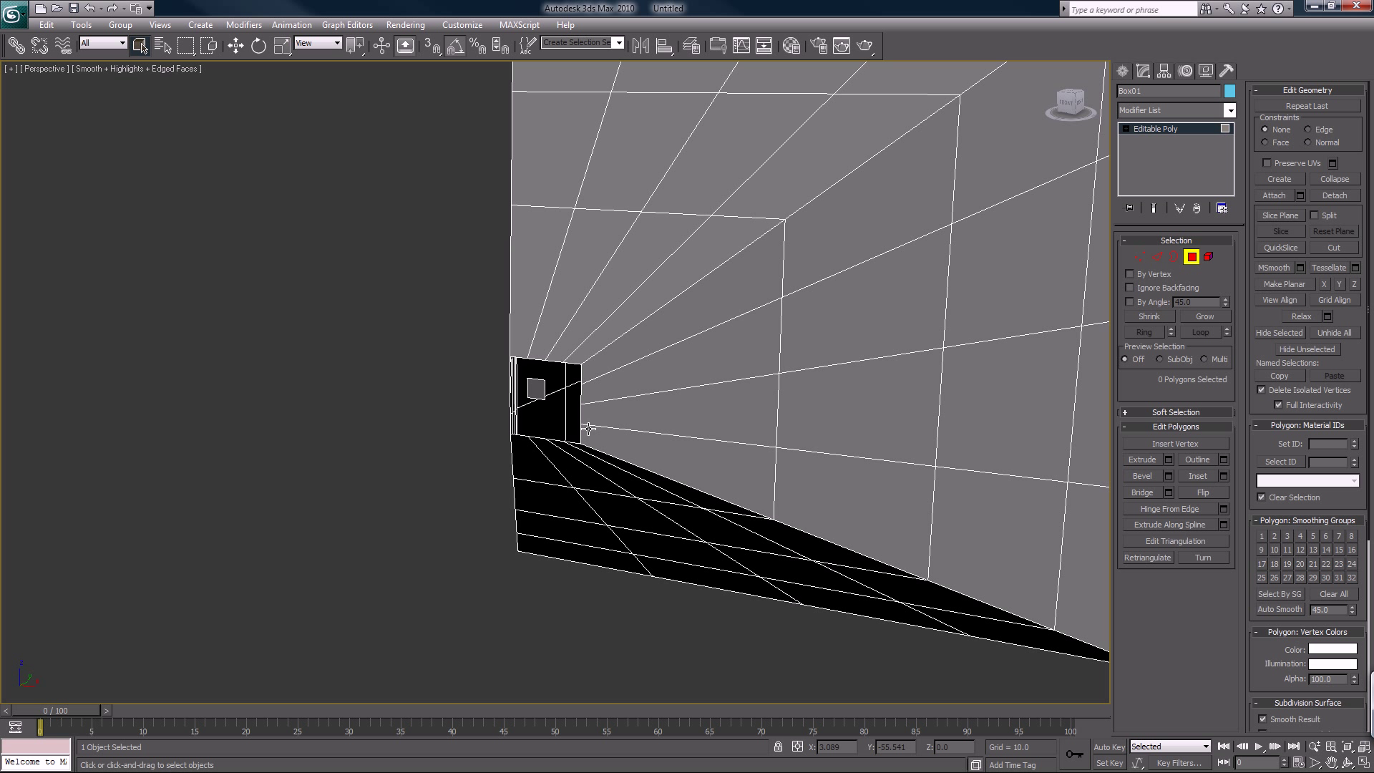
pyautogui.click(534, 388)
pyautogui.press('Delete')
# Step: Cap the open border left at the stem's end with one new face, then deselect
pyautogui.click(1174, 258)
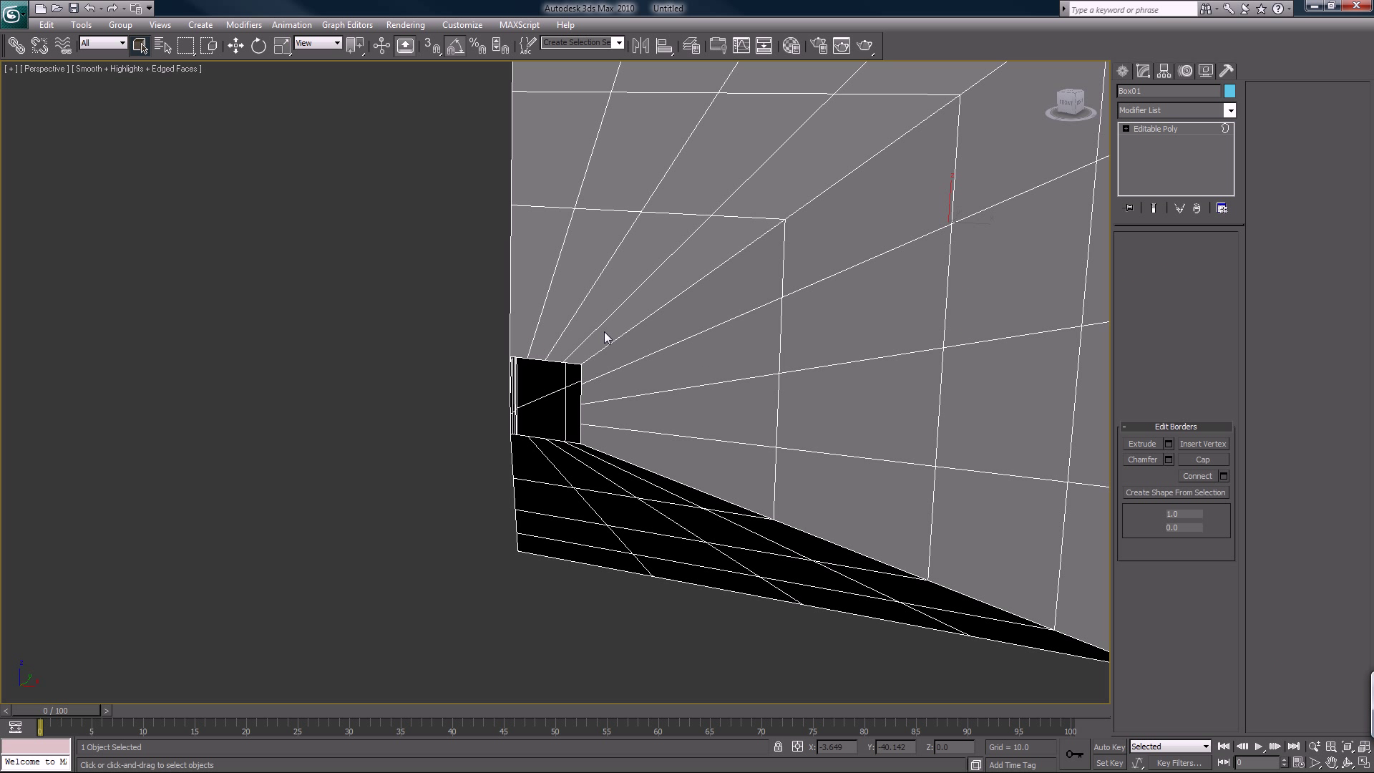
pyautogui.click(554, 362)
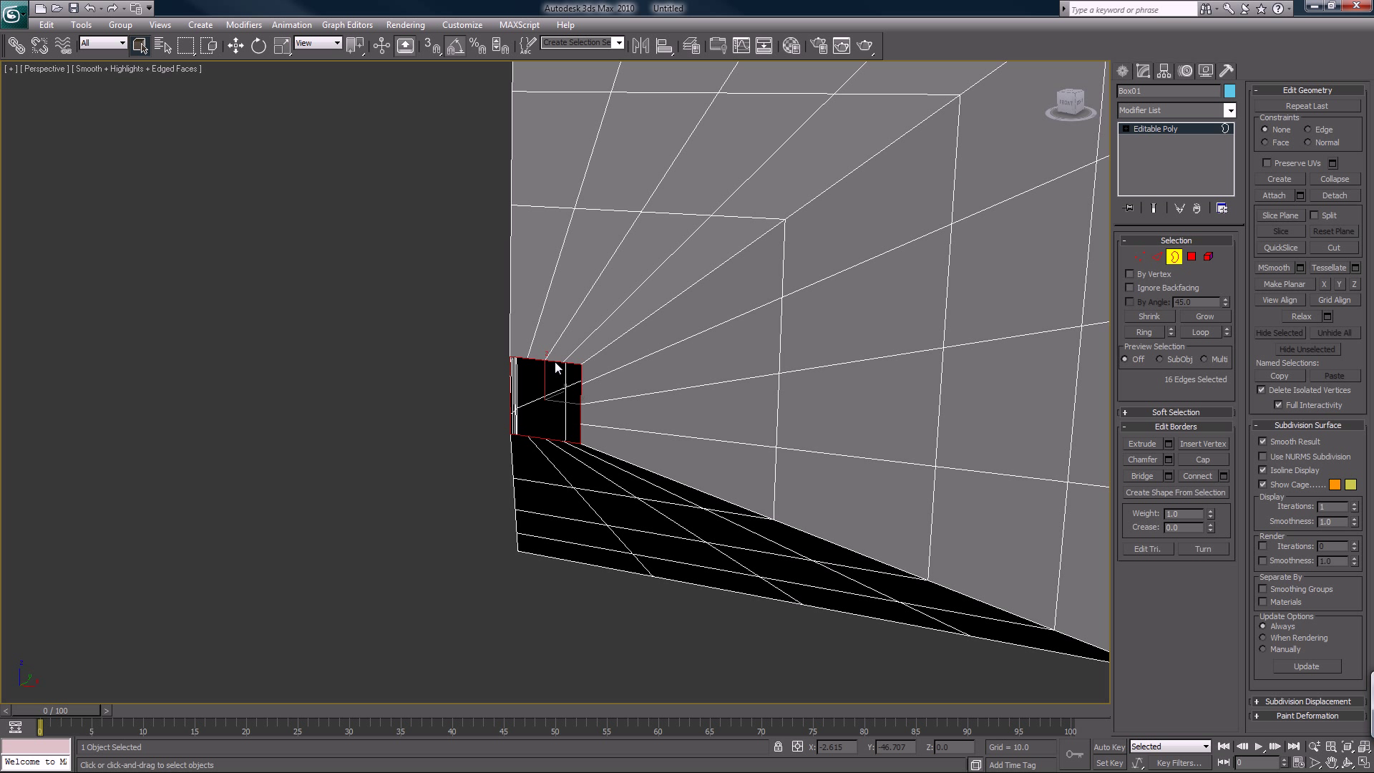
pyautogui.rightClick(556, 367)
pyautogui.click(1206, 459)
pyautogui.click(1208, 458)
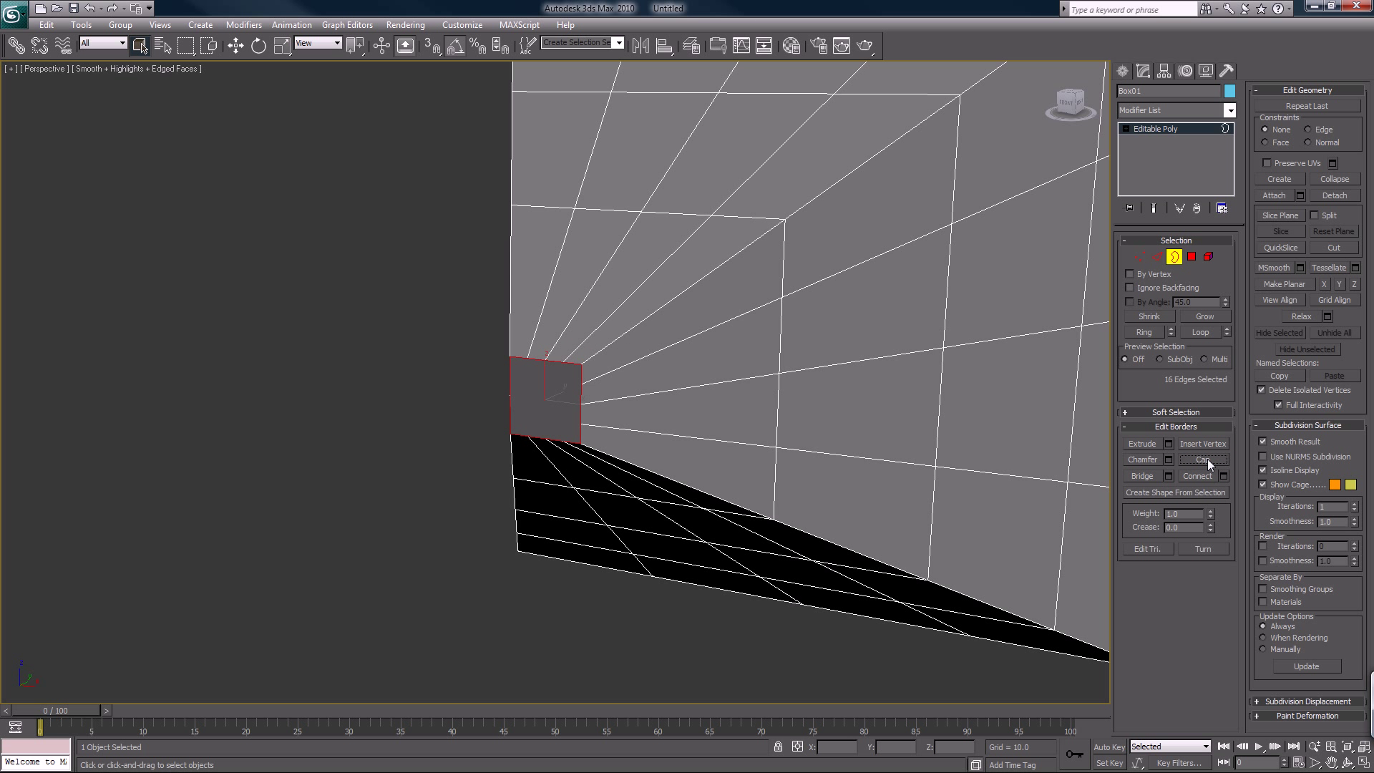
pyautogui.click(1174, 255)
pyautogui.click(465, 326)
pyautogui.scroll(-5, 464, 328)
# Step: Orbit to a head-on view, select the box mesh and enter Polygon mode
pyautogui.hotkey('ctrl', 'r')
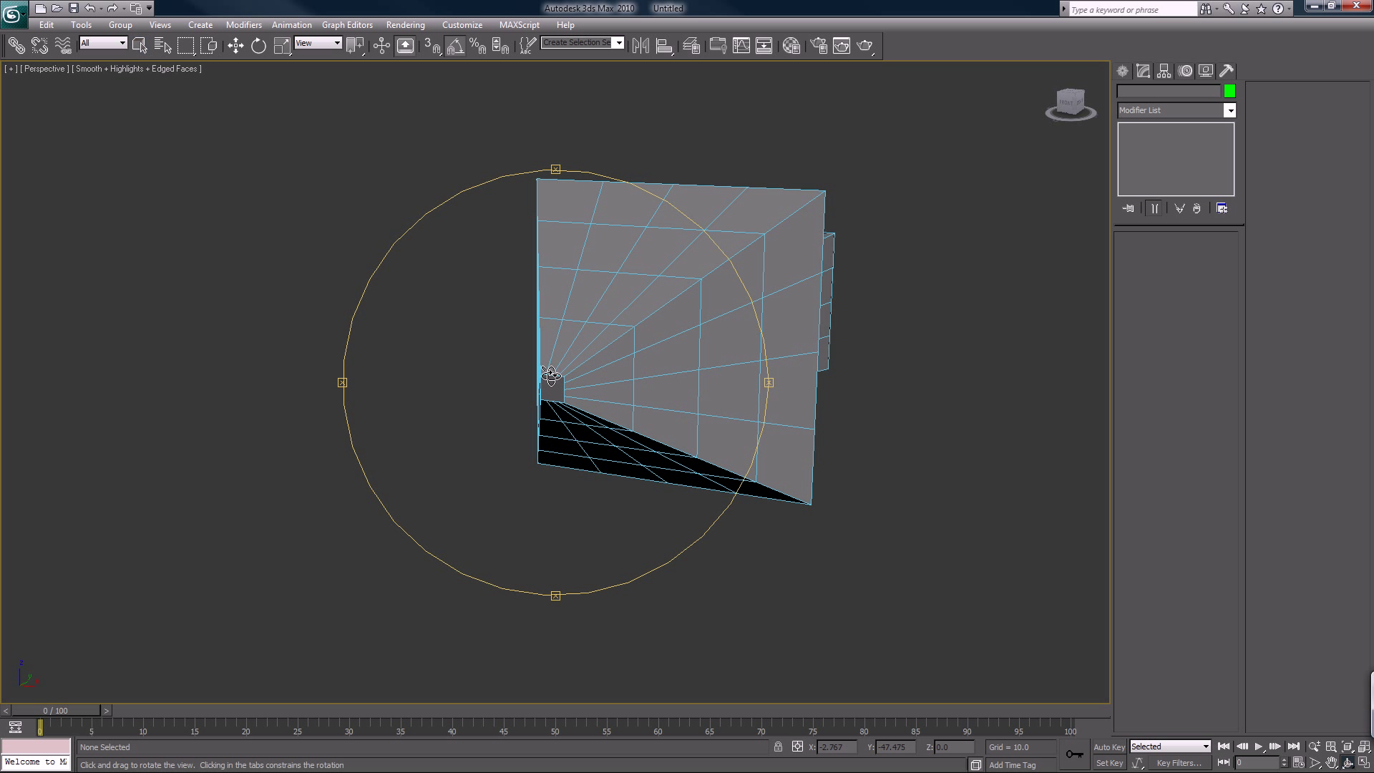
pyautogui.moveTo(499, 346); pyautogui.dragTo(494, 392)
pyautogui.rightClick(839, 568)
pyautogui.hotkey('shift', 'z')
pyautogui.hotkey('ctrl', 'r')
pyautogui.moveTo(691, 454); pyautogui.dragTo(583, 411)
pyautogui.rightClick(764, 385)
pyautogui.click(779, 367)
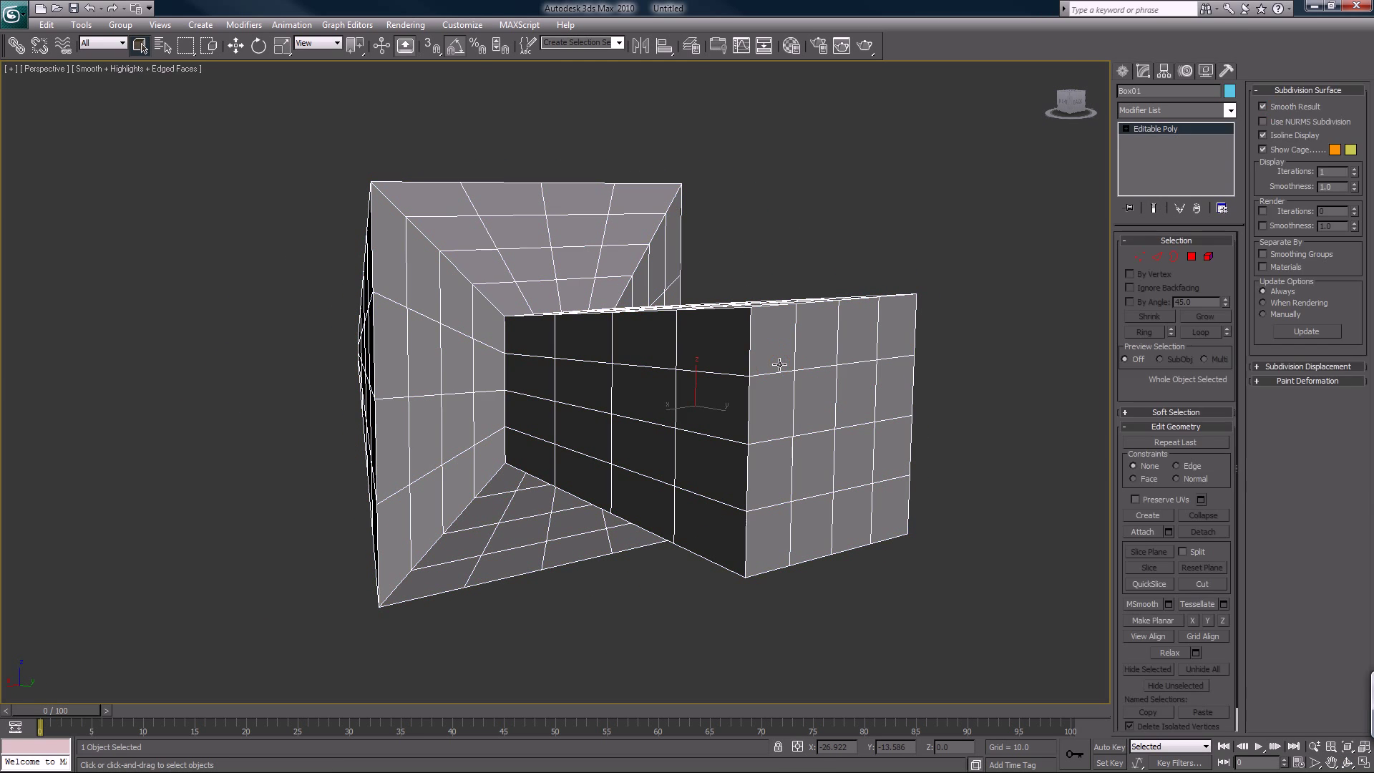
pyautogui.click(1188, 258)
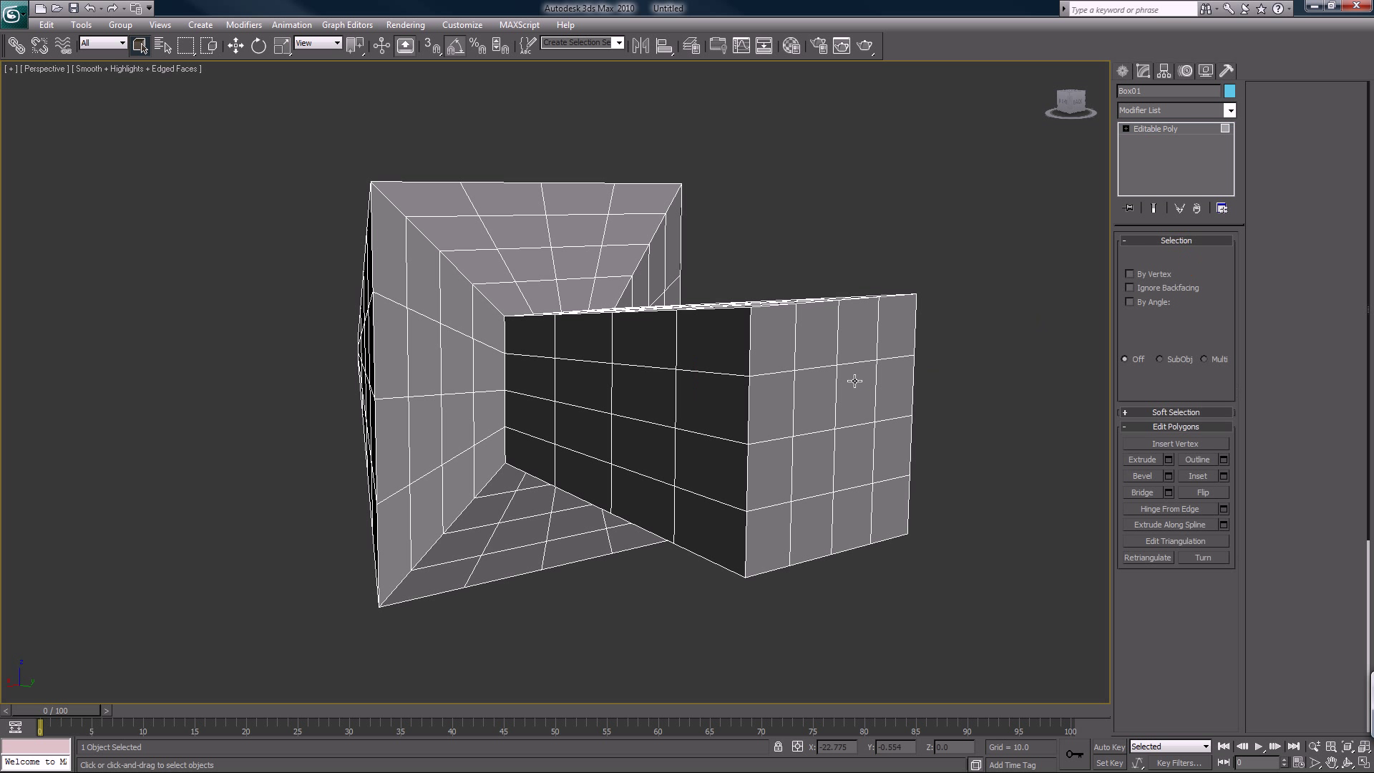
# Step: Box-select the far end's polygon column, then clear the polygon selection
pyautogui.hotkey('ctrl', 'r')
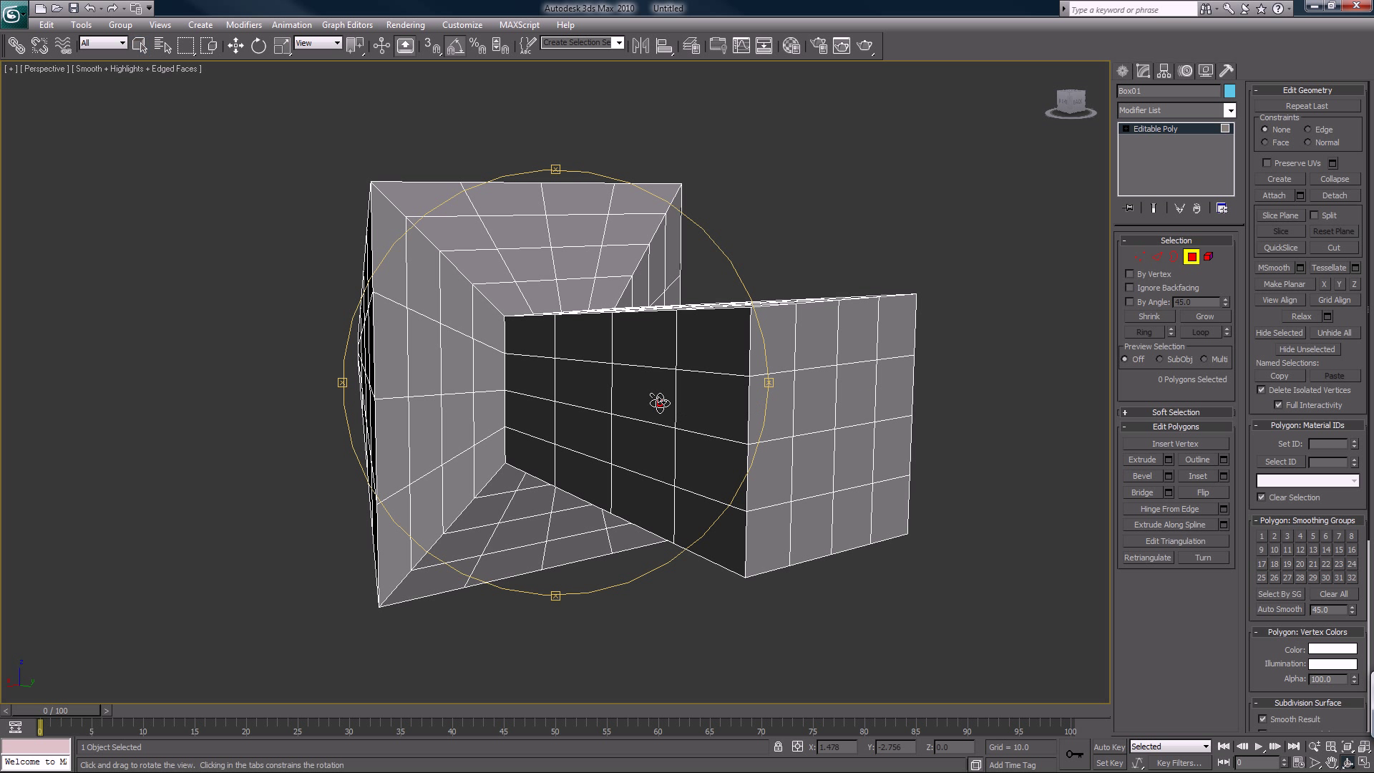
pyautogui.moveTo(660, 402); pyautogui.dragTo(716, 401)
pyautogui.press('q')
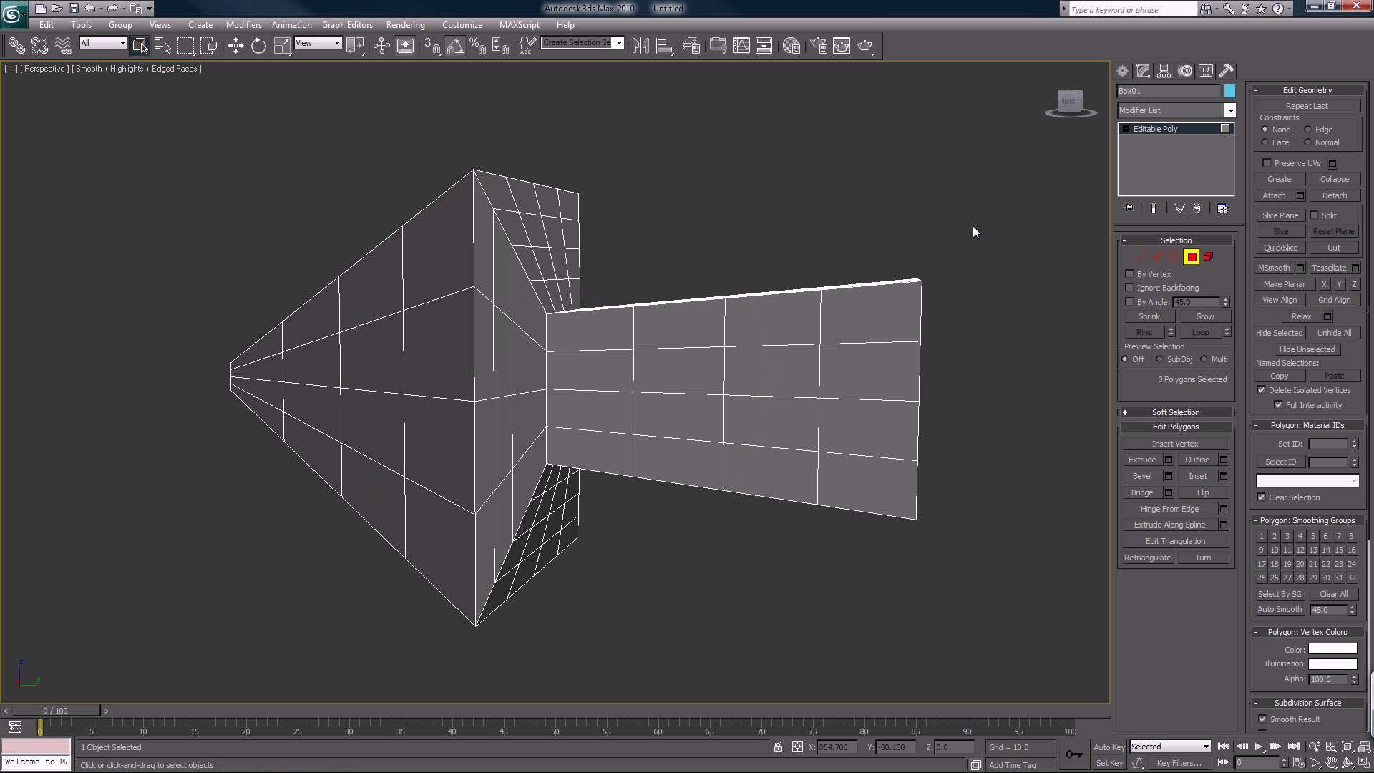
pyautogui.moveTo(973, 223); pyautogui.dragTo(888, 572)
pyautogui.keyDown('alt'); pyautogui.moveTo(788, 208); pyautogui.dragTo(851, 608); pyautogui.keyUp('alt')
pyautogui.click(852, 608)
# Step: Select the open border at the shaft's far end, cap it, and deselect
pyautogui.hotkey('ctrl', 'r')
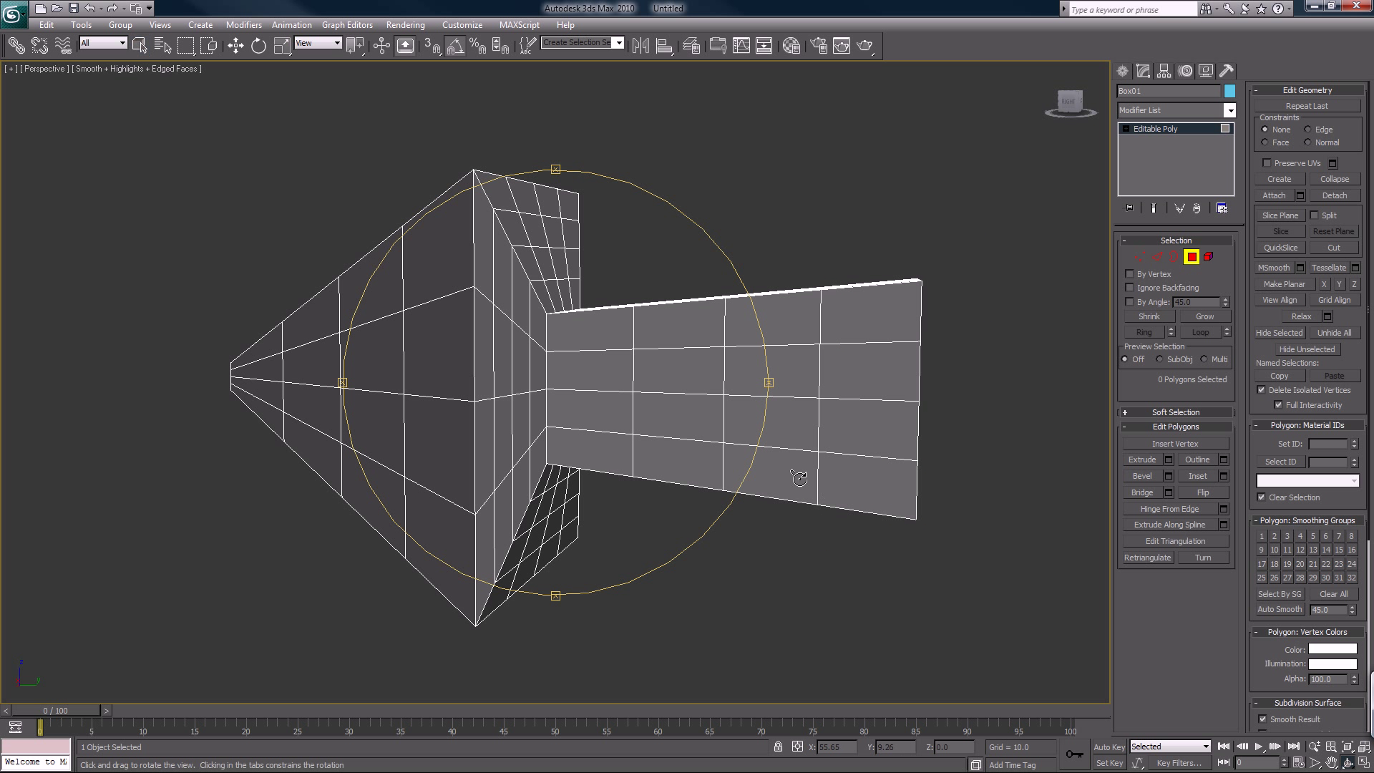
pyautogui.moveTo(650, 445); pyautogui.dragTo(605, 449)
pyautogui.press('q')
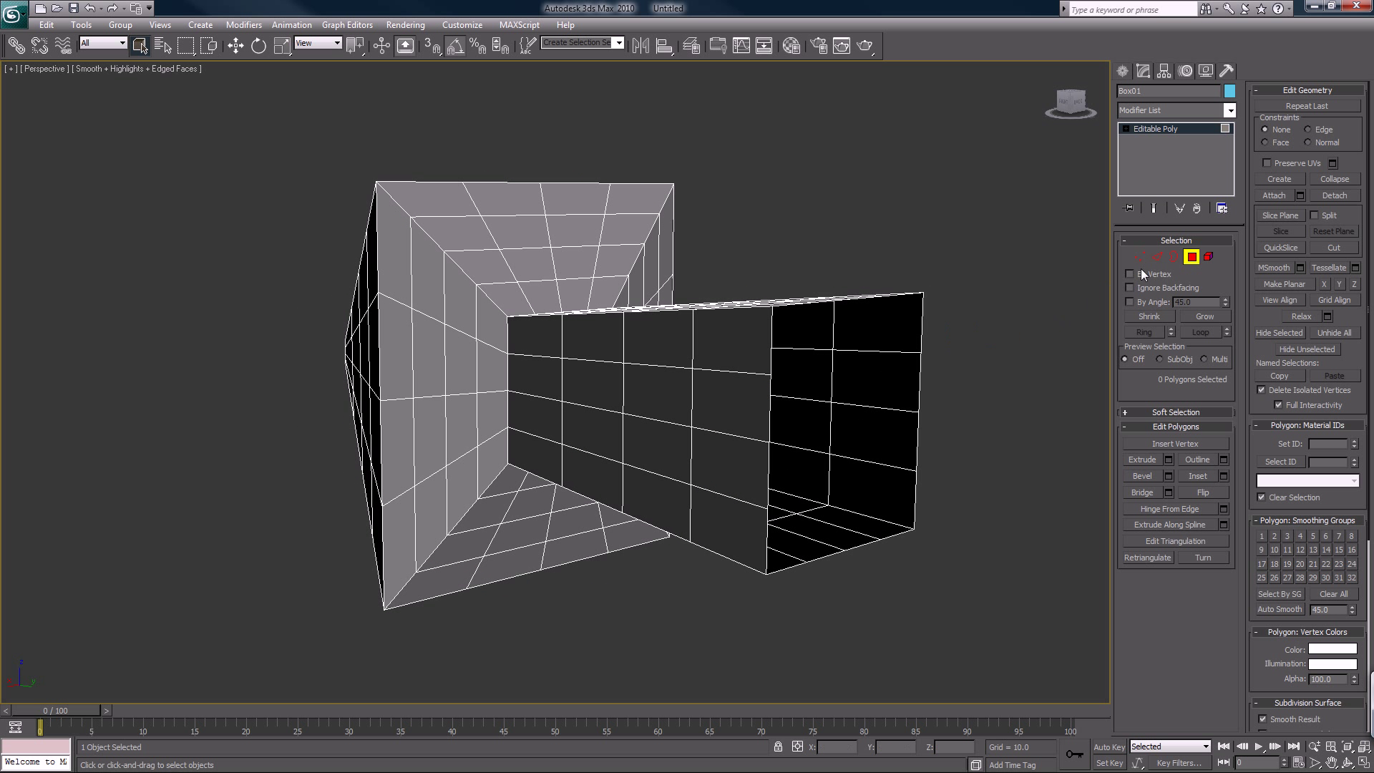
pyautogui.click(1171, 256)
pyautogui.click(880, 296)
pyautogui.click(1195, 459)
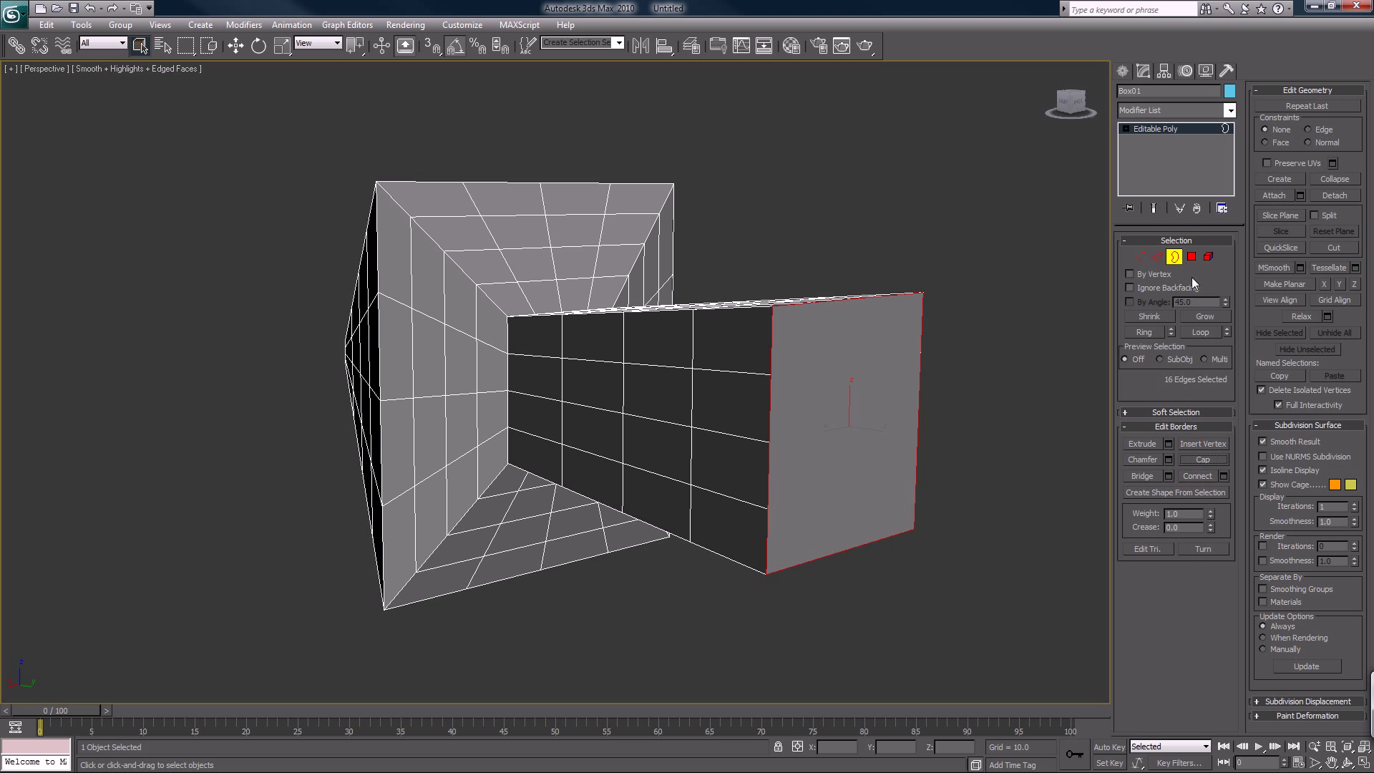
pyautogui.click(1174, 258)
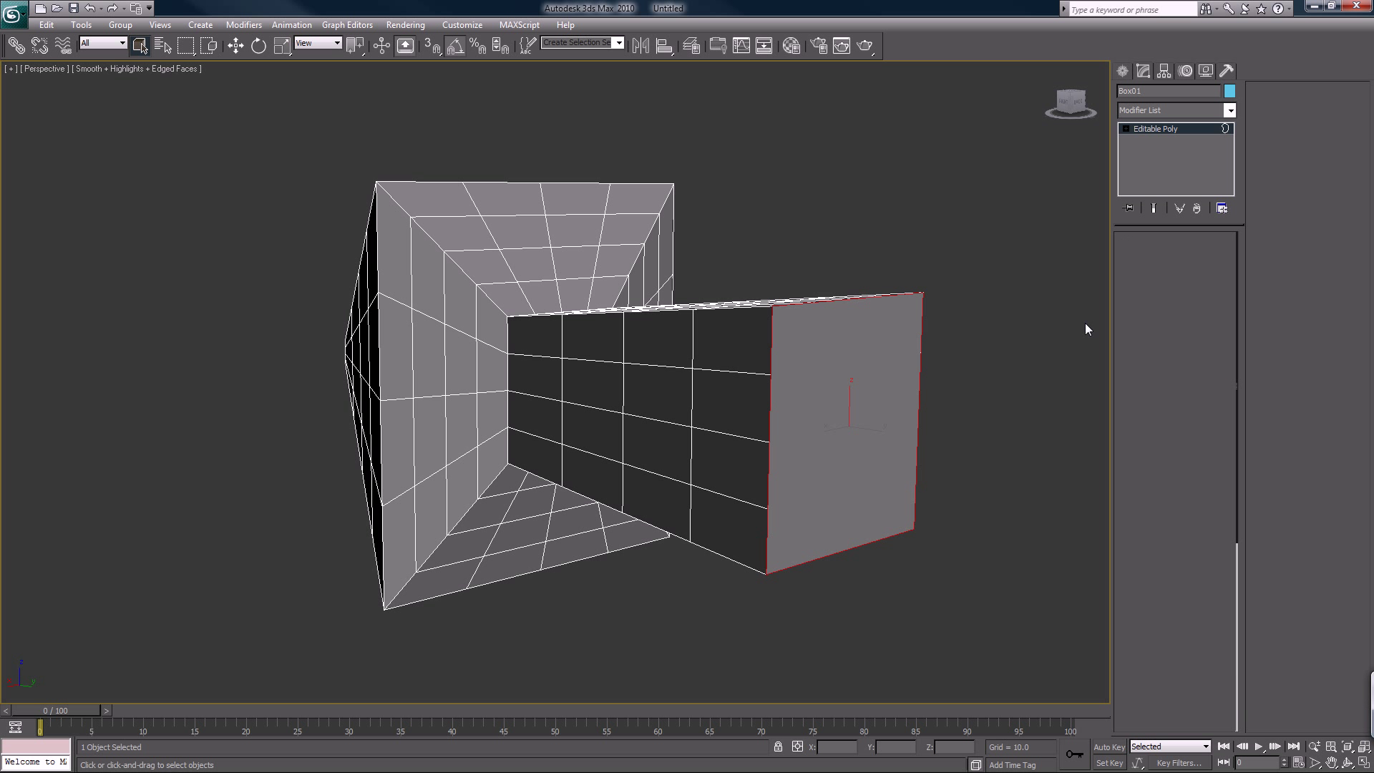
pyautogui.click(1009, 389)
# Step: Add a Stretch modifier to the arrow mesh with its Stretch amount at 0.2
pyautogui.hotkey('ctrl', 'r')
pyautogui.moveTo(745, 420); pyautogui.dragTo(702, 424)
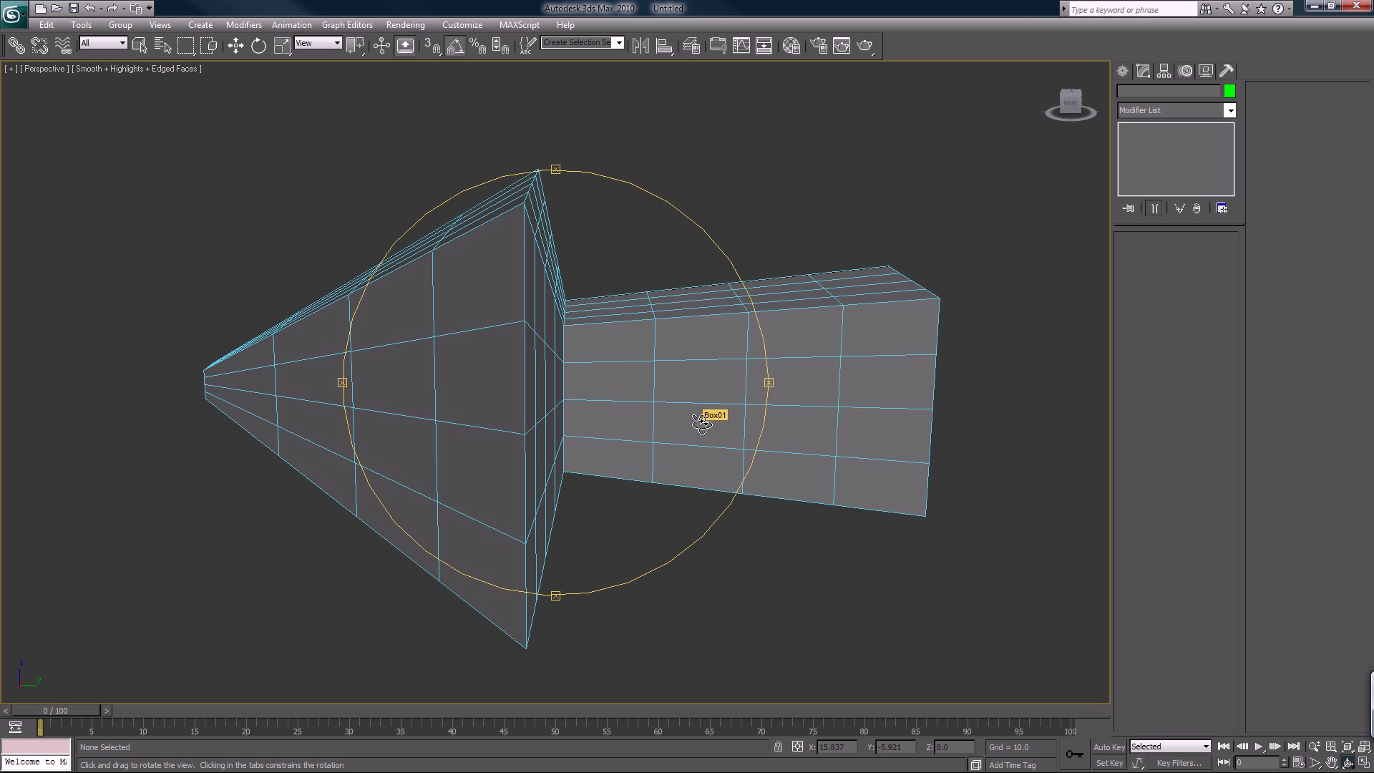
pyautogui.press('Escape')
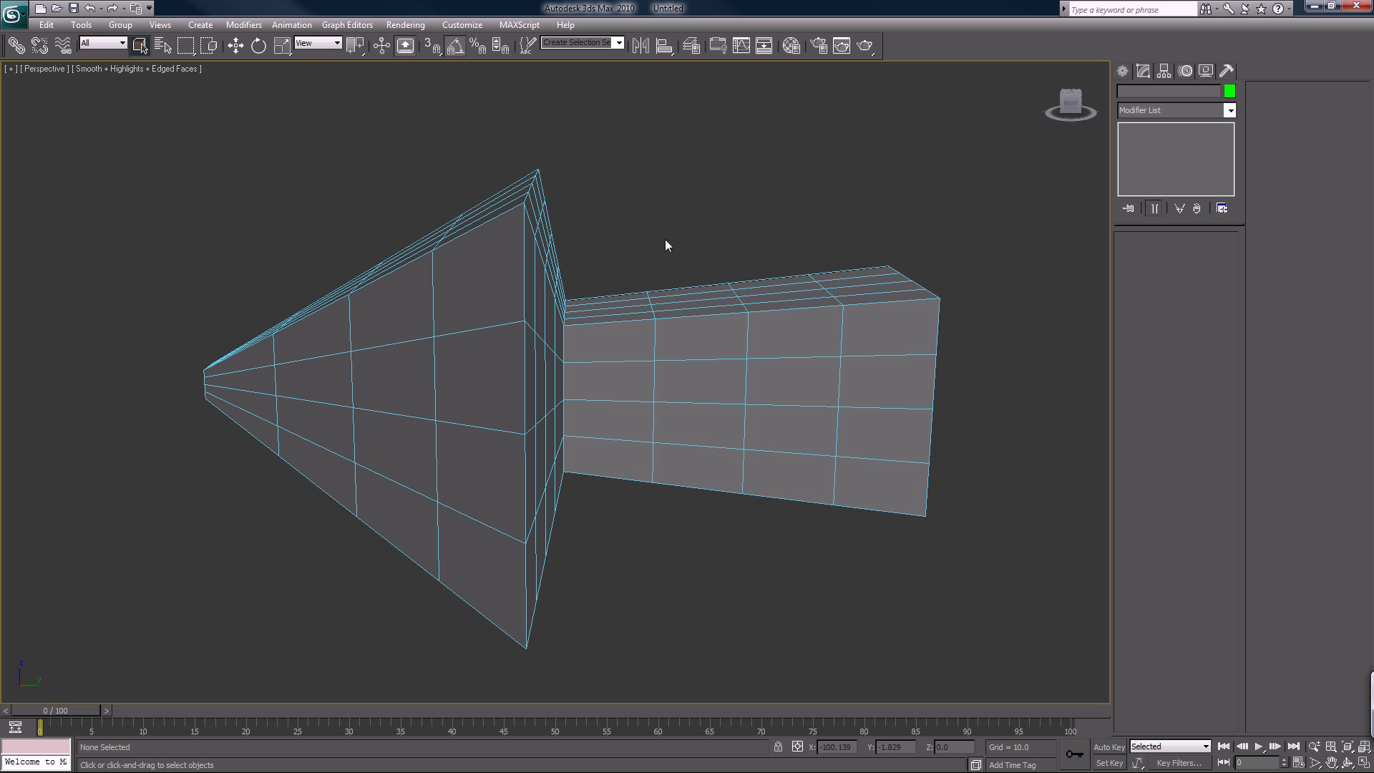
pyautogui.click(858, 320)
pyautogui.click(1172, 109)
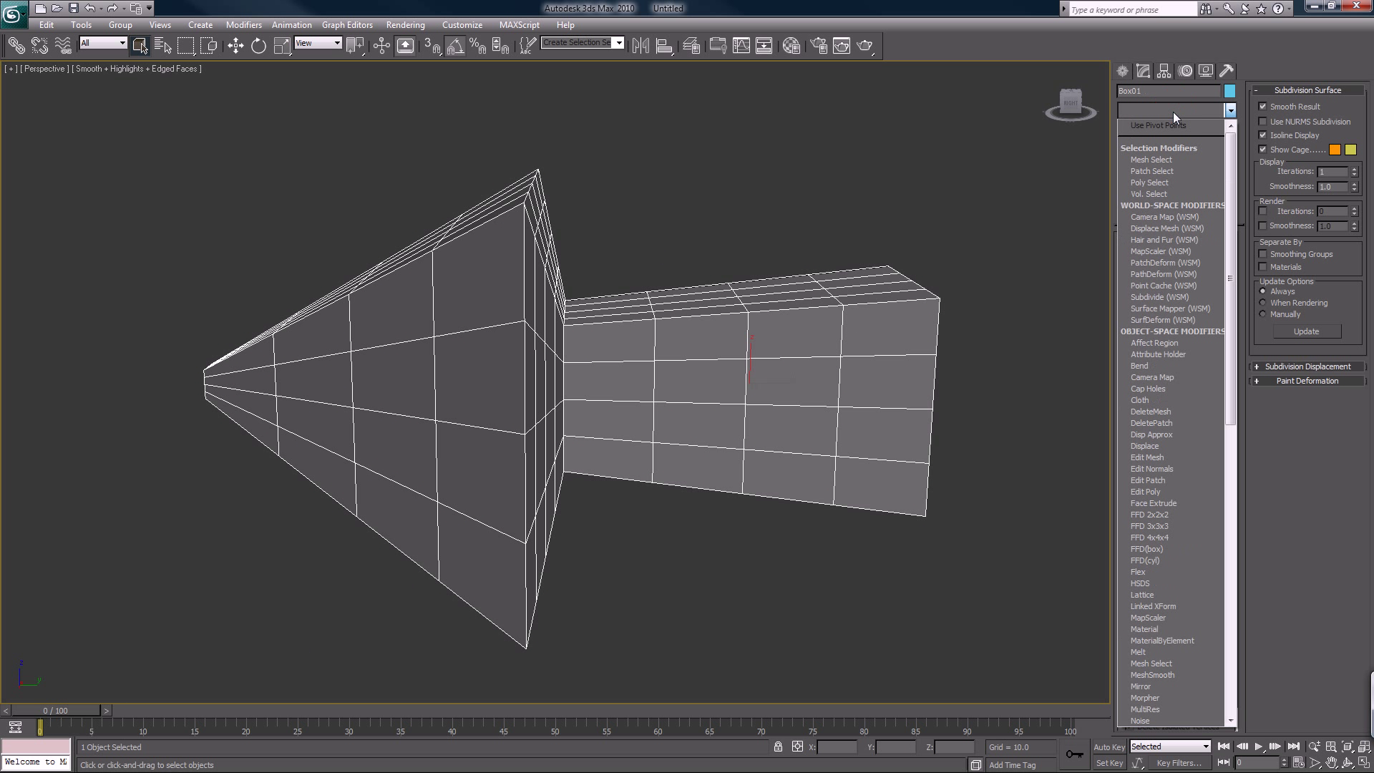
pyautogui.scroll(-2, 1194, 581)
pyautogui.scroll(-15, 1195, 582)
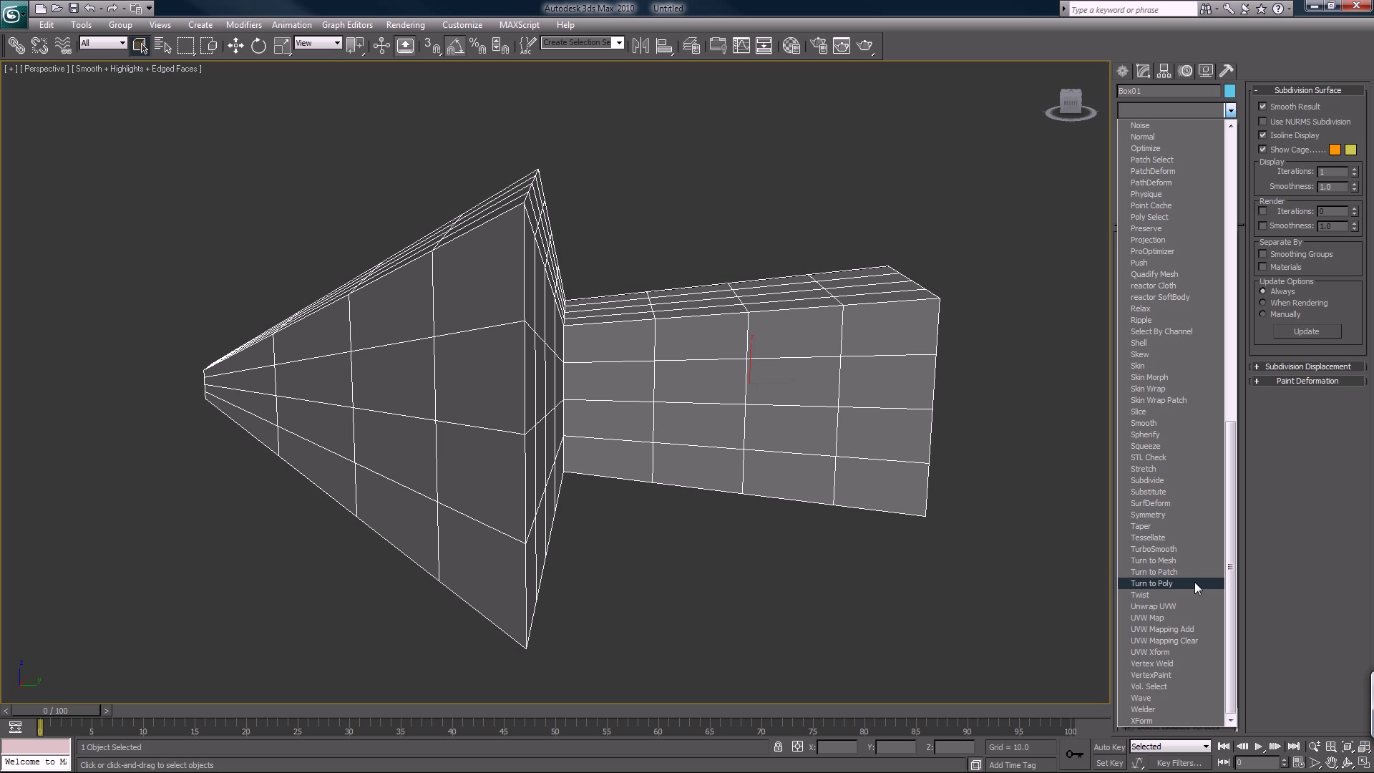
pyautogui.click(1158, 468)
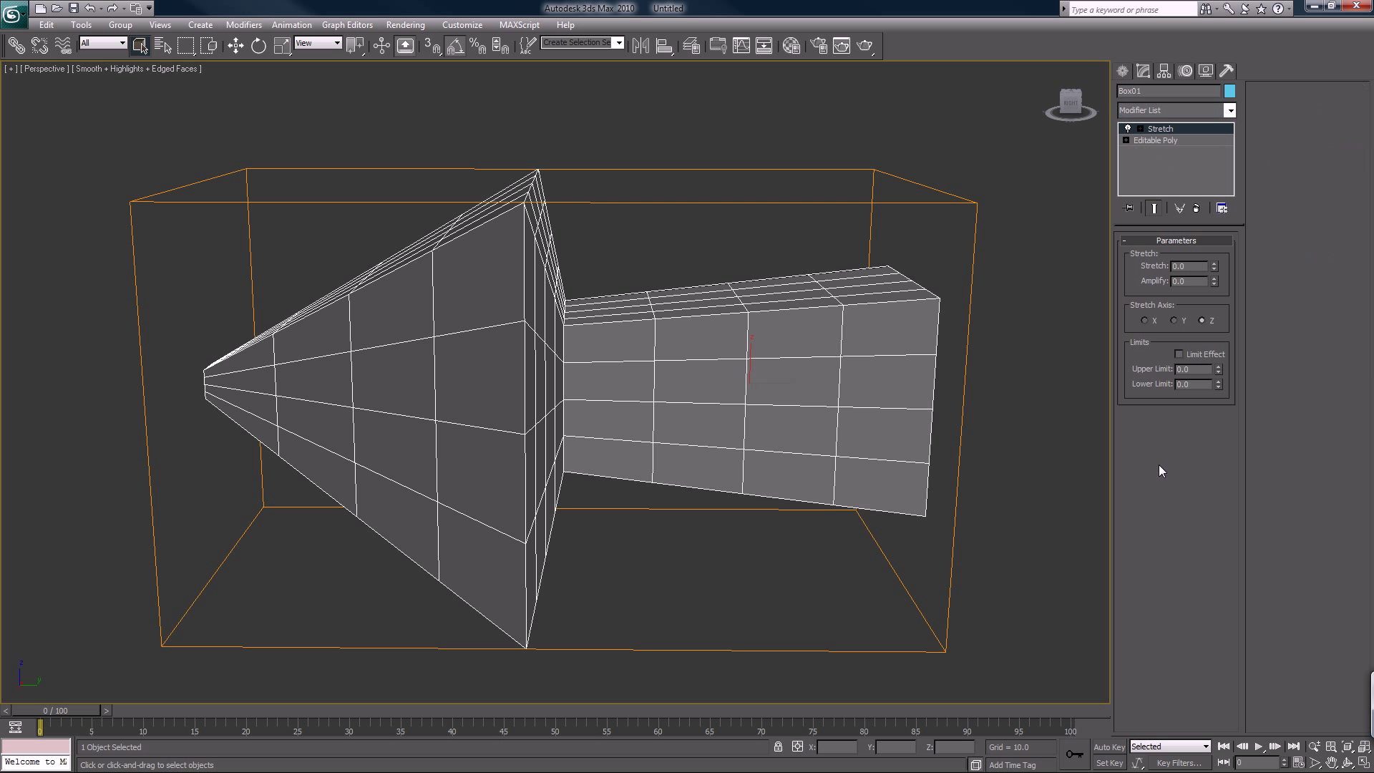
pyautogui.click(1213, 264)
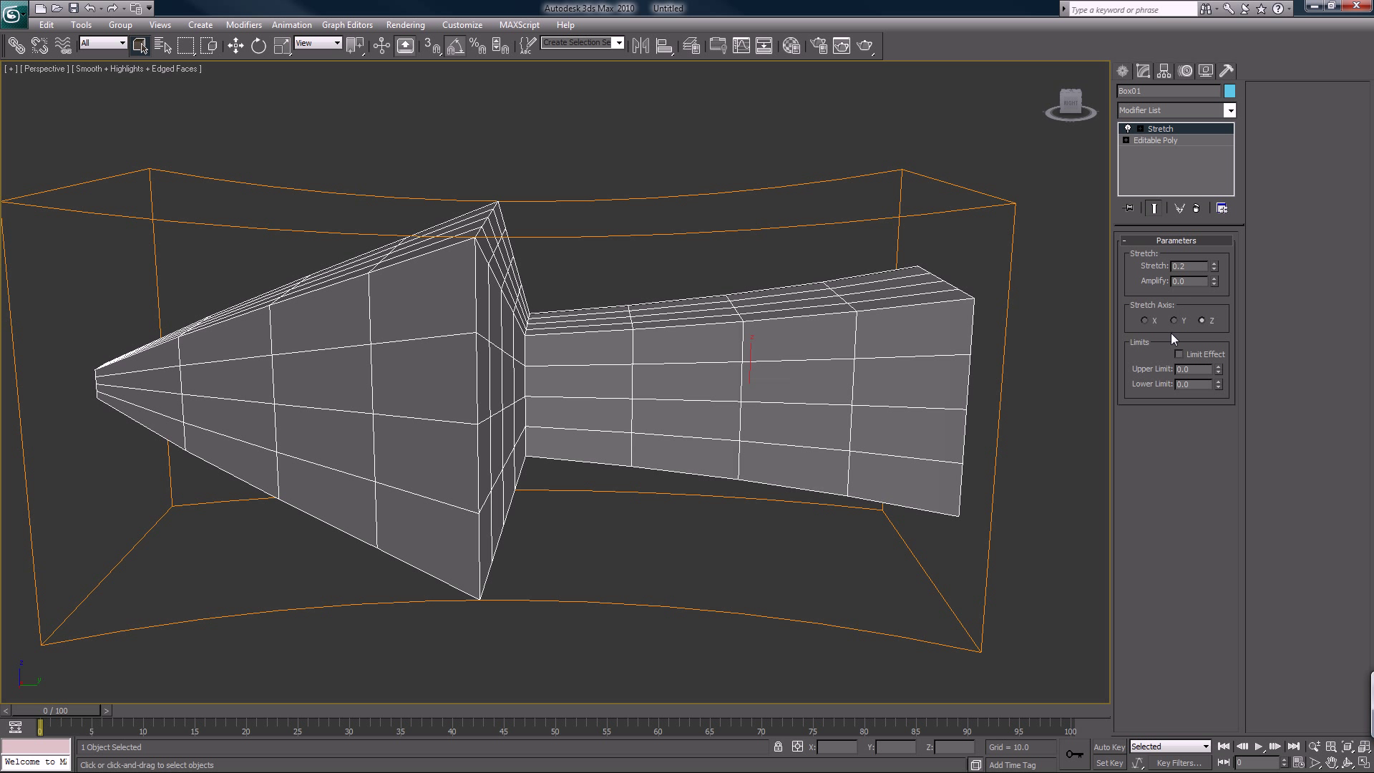
# Step: With Auto Key on, set Stretch to -0.2 at frame 10
pyautogui.click(1105, 748)
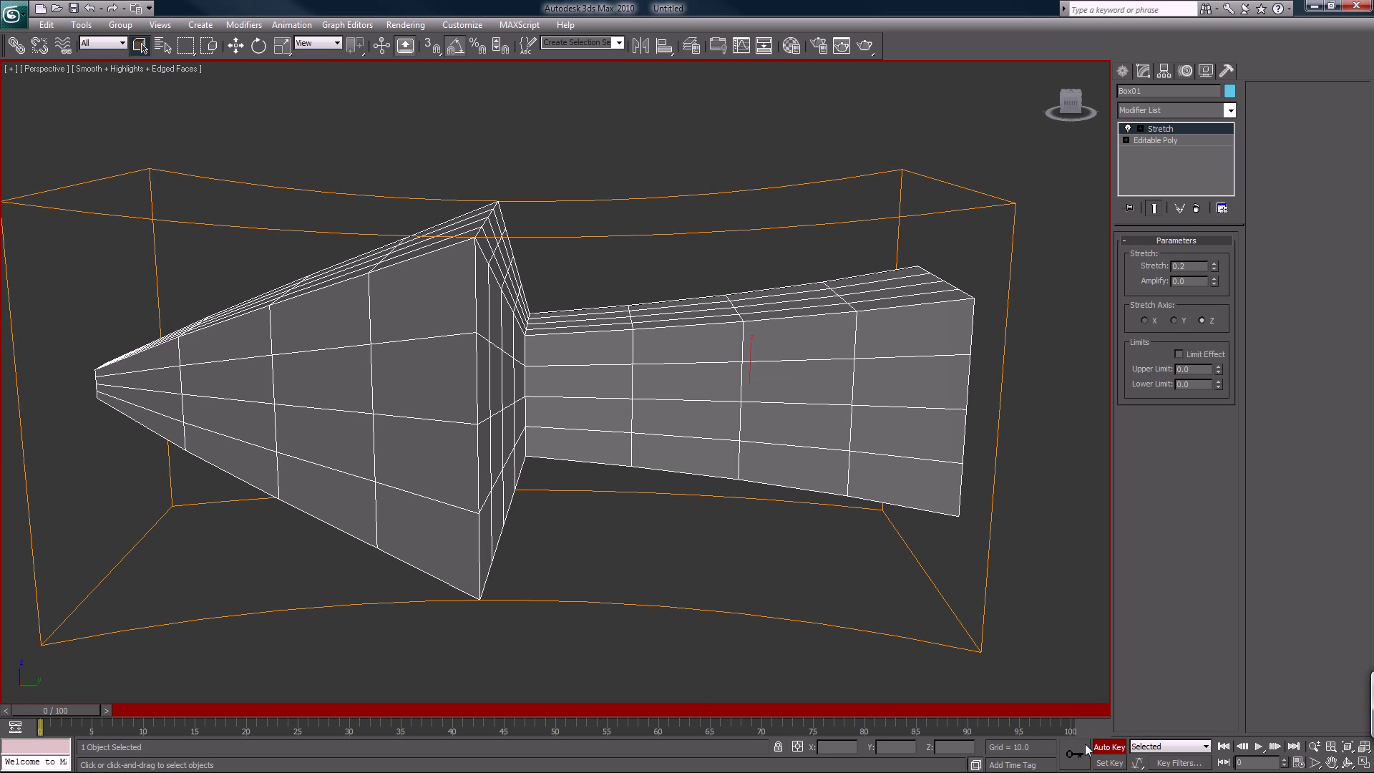
pyautogui.moveTo(1136, 764)
pyautogui.mouseDown()
pyautogui.moveTo(1138, 669)
pyautogui.moveTo(1138, 747)
pyautogui.mouseUp()
pyautogui.moveTo(79, 708); pyautogui.dragTo(172, 707)
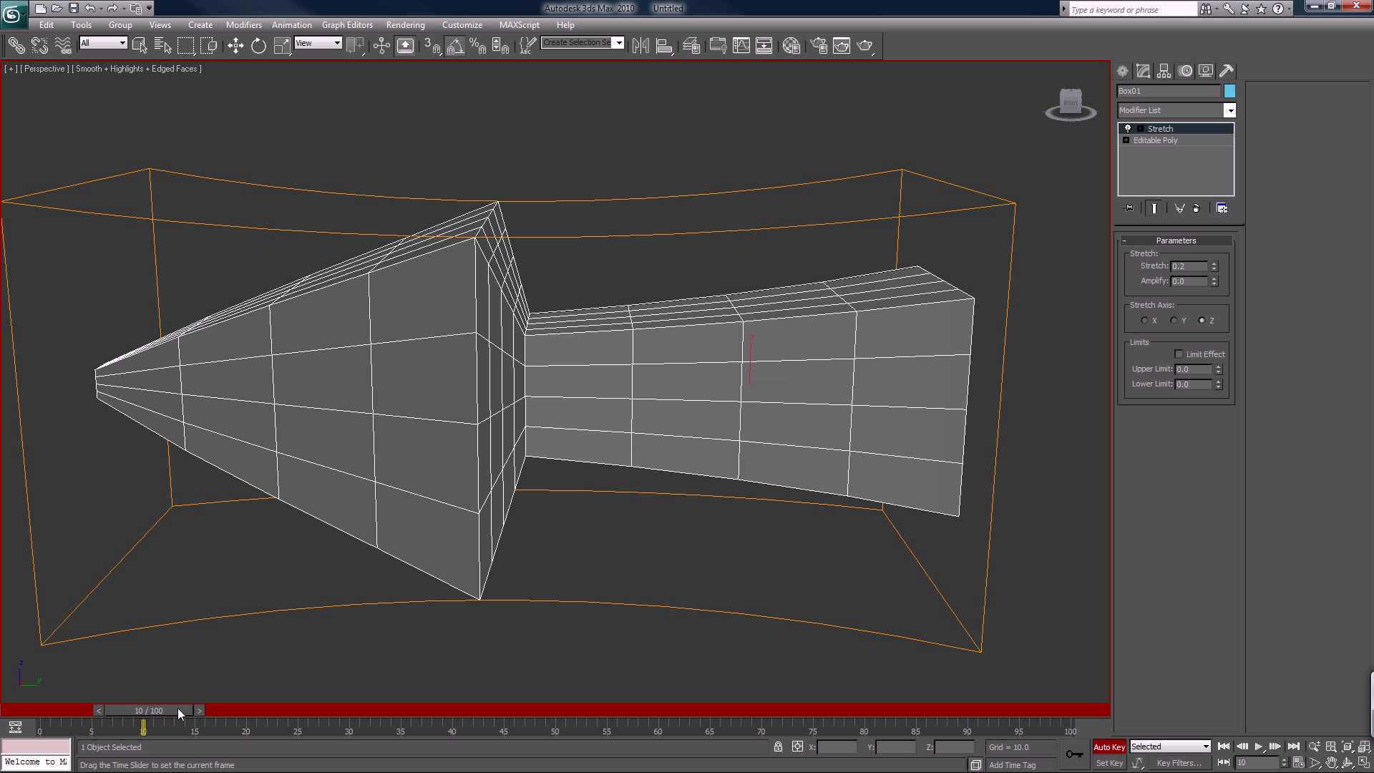
pyautogui.click(1205, 266)
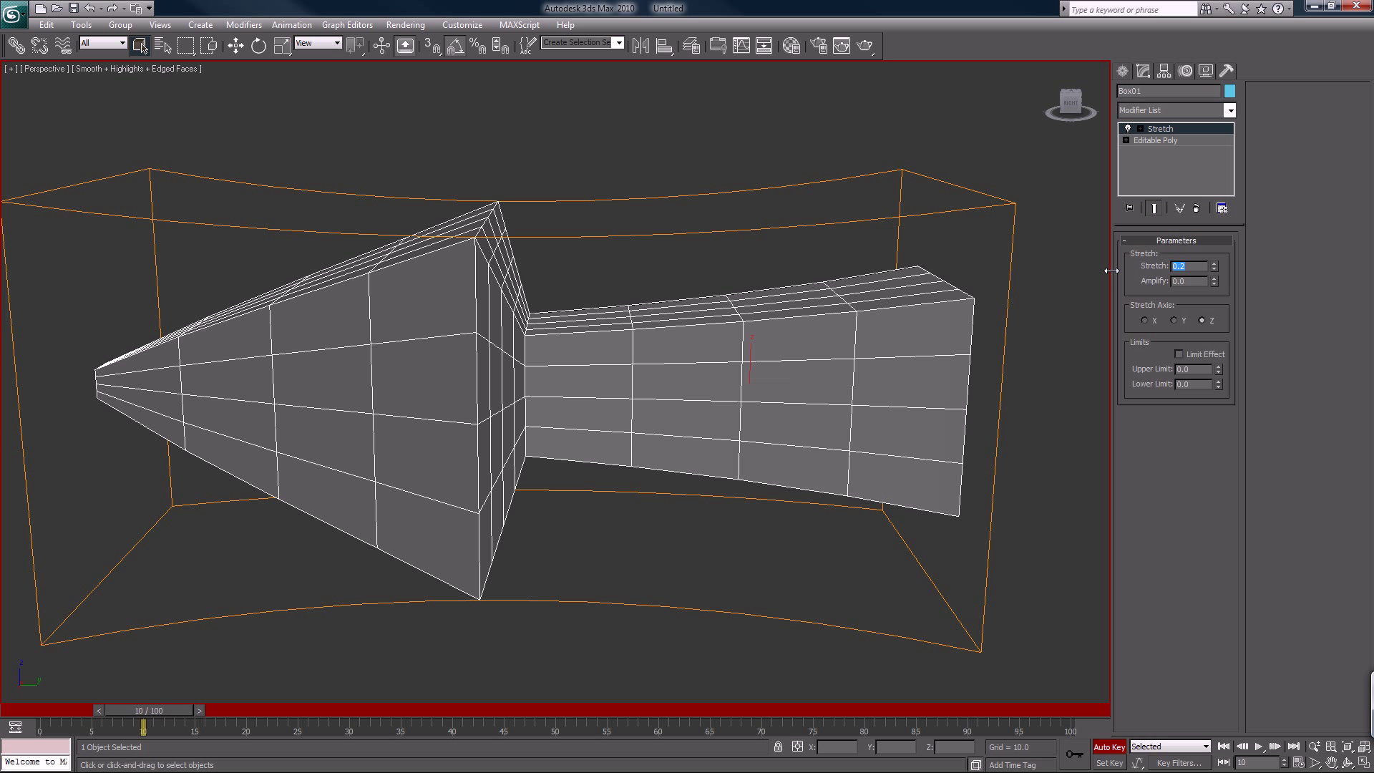
pyautogui.press('Return')
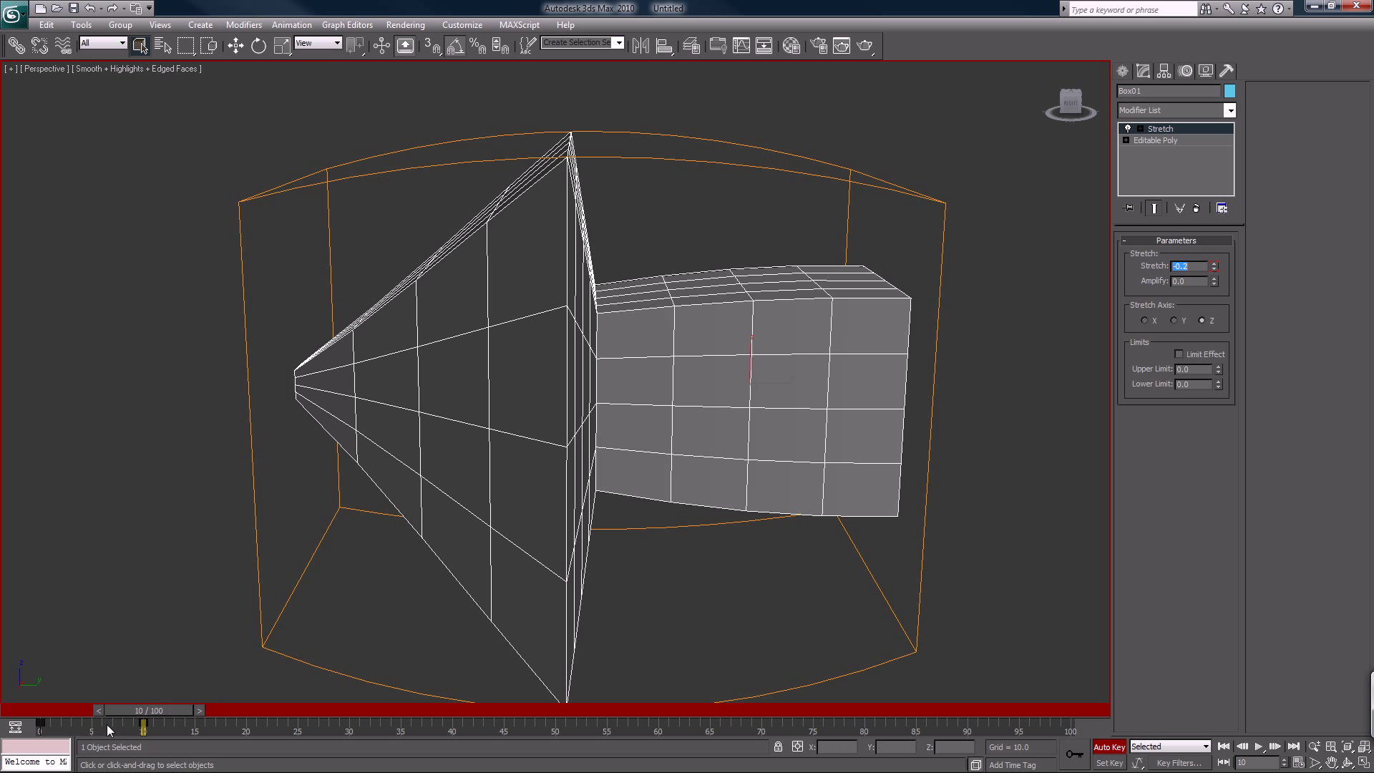
# Step: Copy the frame 0 key (Stretch 0.2) to frame 20 and scrub to preview
pyautogui.moveTo(28, 725); pyautogui.dragTo(61, 726)
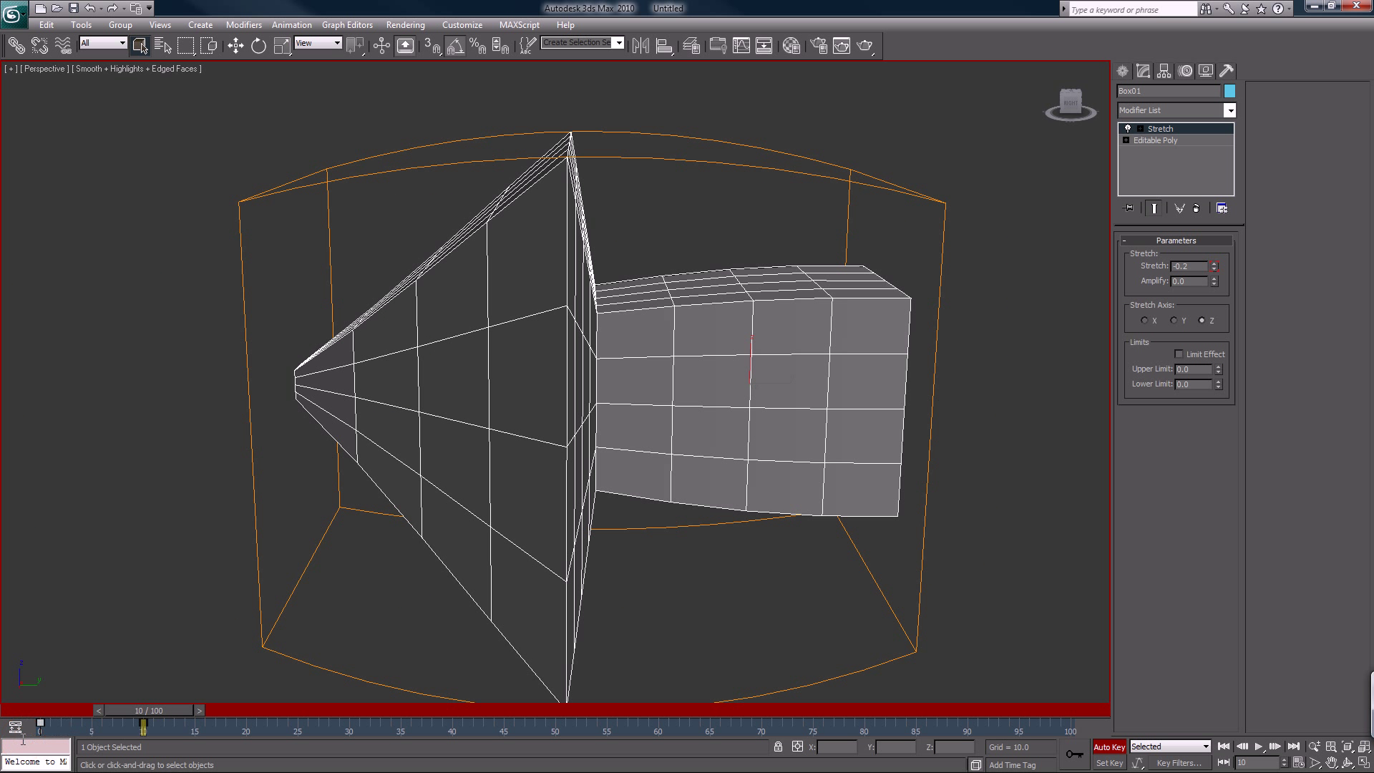
pyautogui.keyDown('shift'); pyautogui.moveTo(40, 725); pyautogui.dragTo(246, 725); pyautogui.keyUp('shift')
pyautogui.moveTo(149, 713); pyautogui.dragTo(17, 683)
pyautogui.press('q')
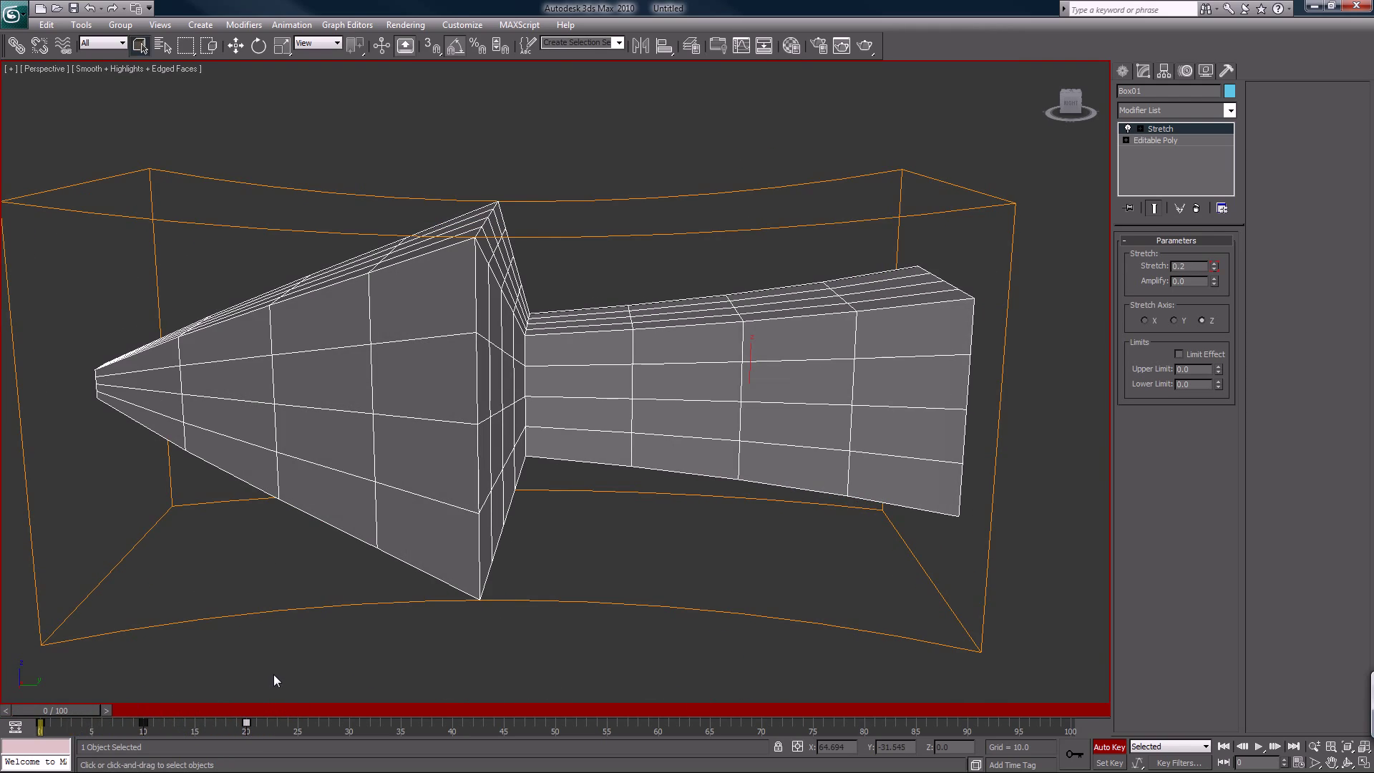
pyautogui.click(273, 674)
pyautogui.scroll(-5, 273, 674)
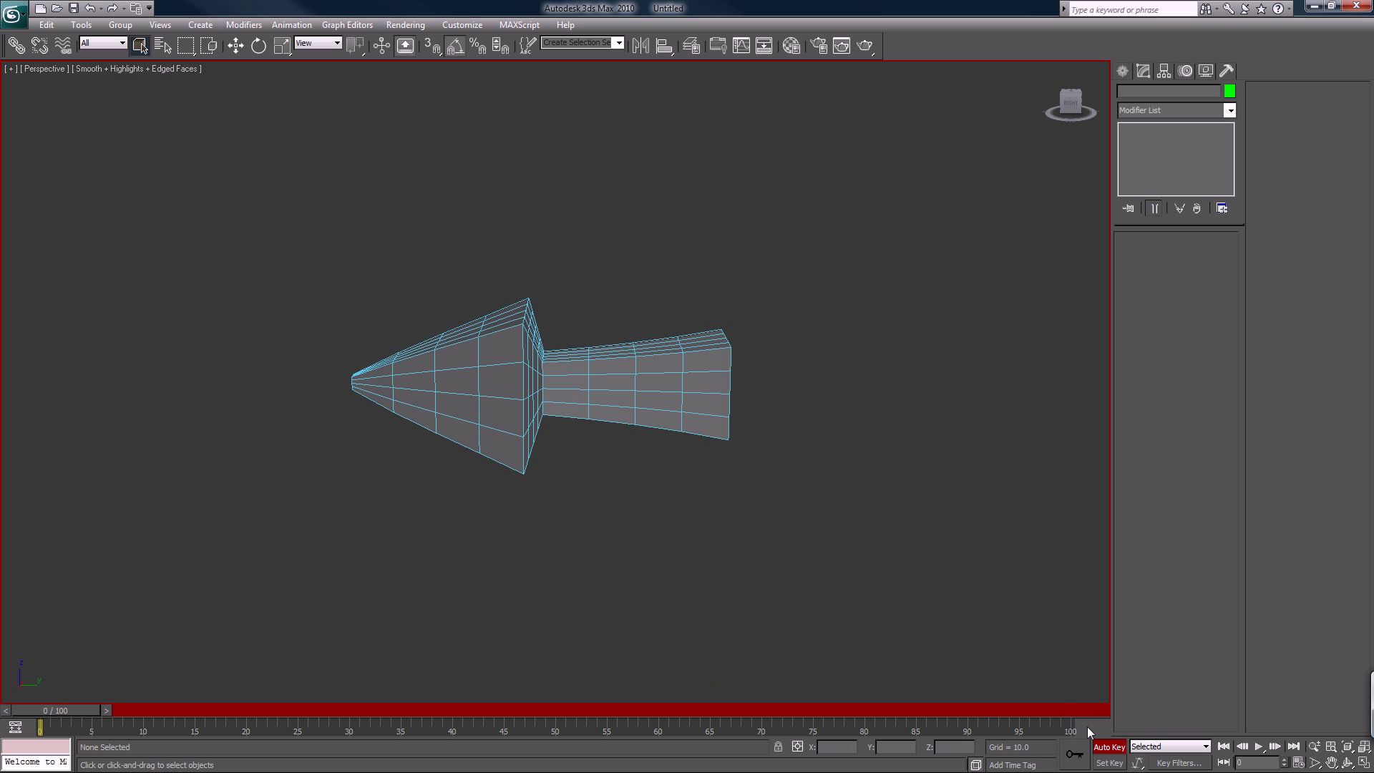
# Step: Turn off Auto Key, play and scrub the stretch animation, then open the Curve Editor
pyautogui.click(1108, 747)
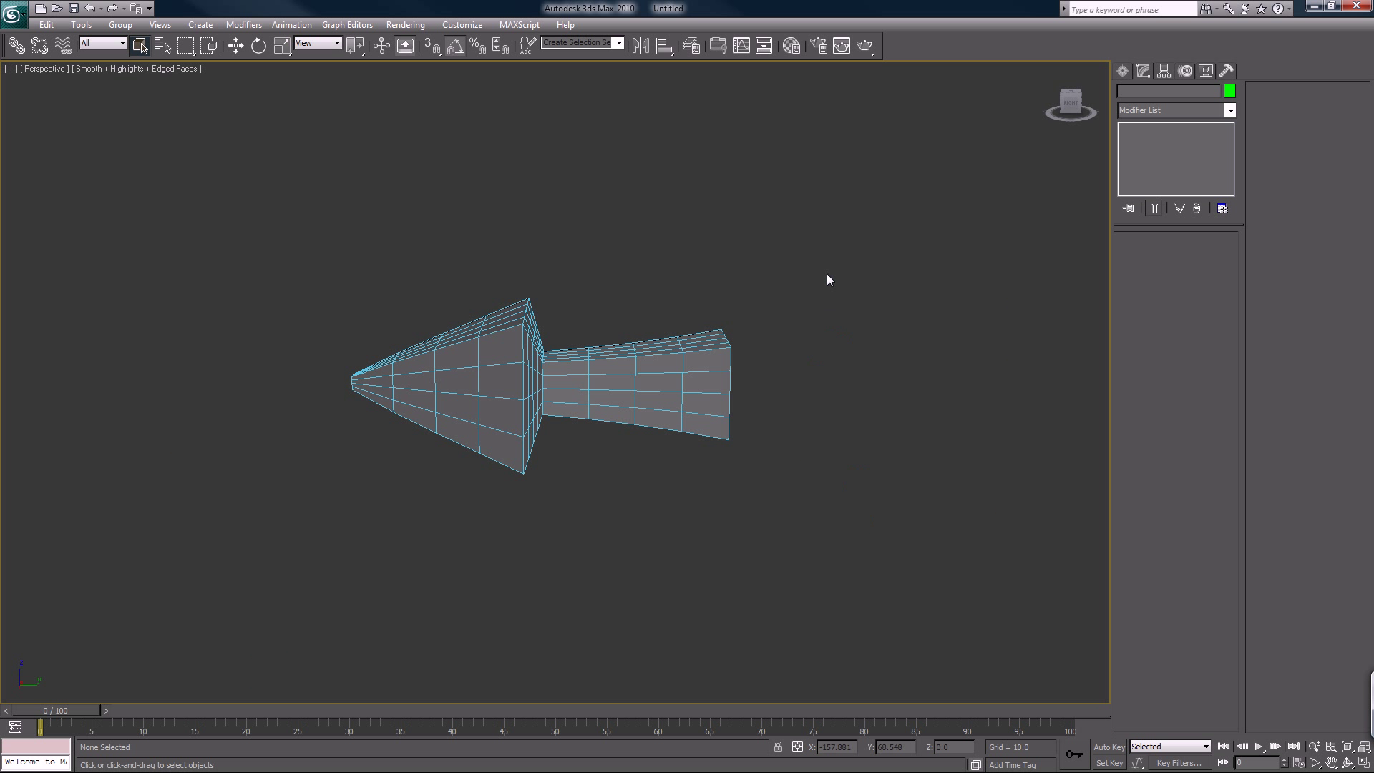
pyautogui.moveTo(828, 273); pyautogui.dragTo(211, 519)
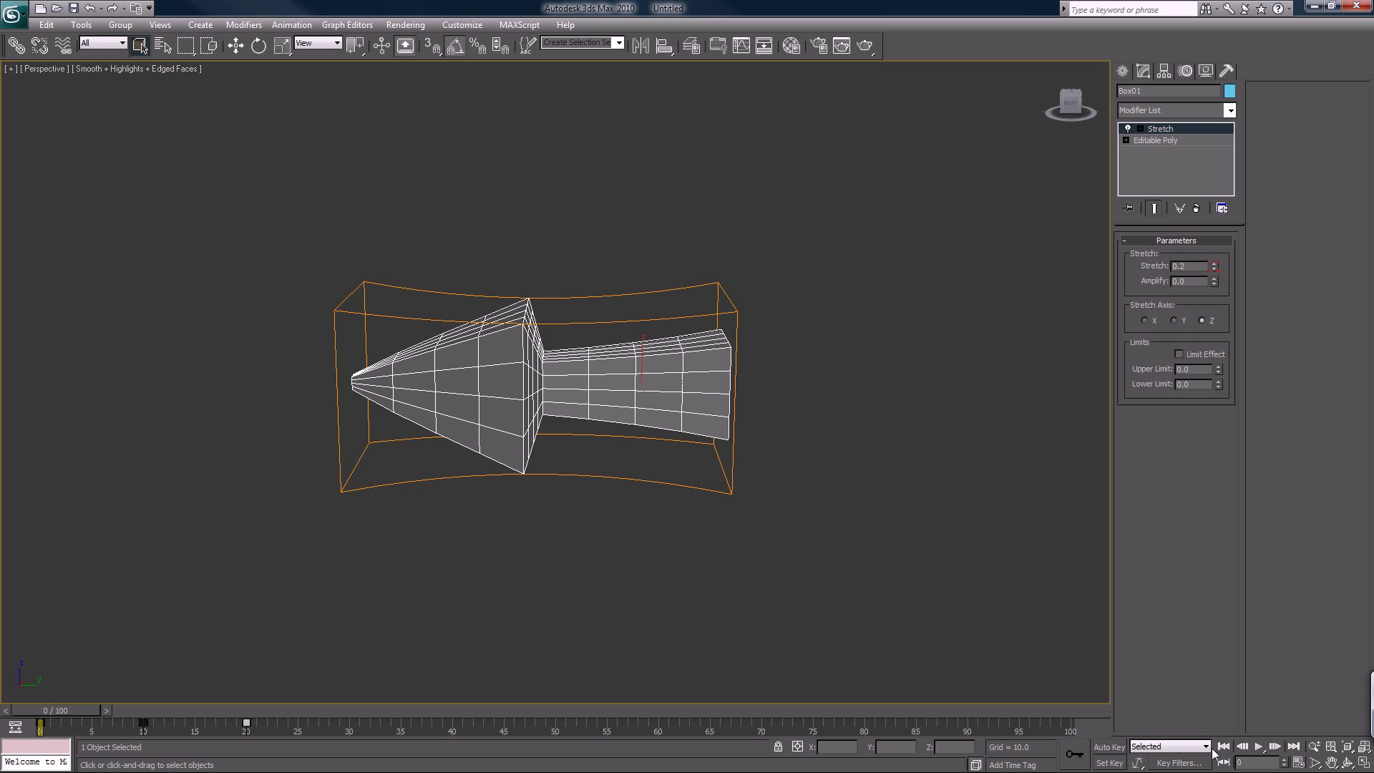
pyautogui.click(1260, 751)
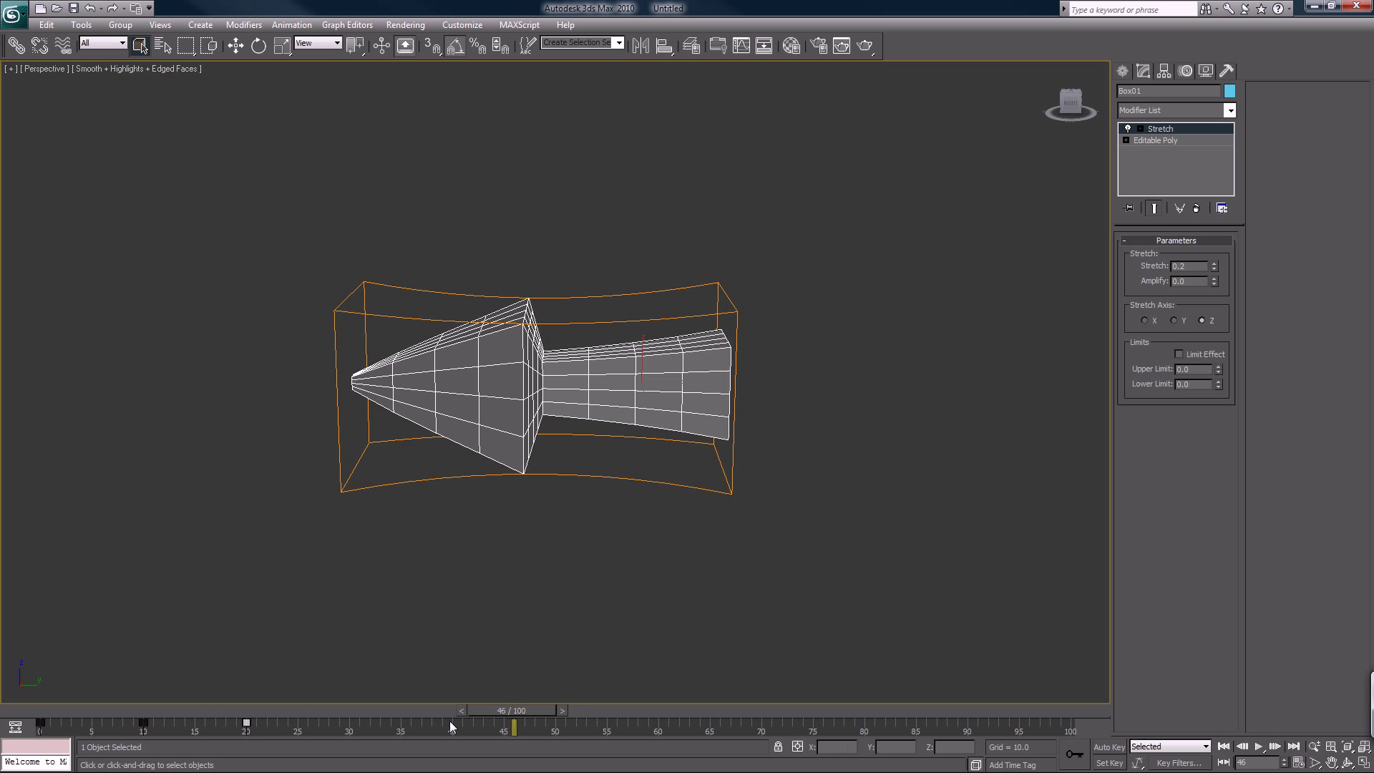
pyautogui.moveTo(74, 706); pyautogui.dragTo(45, 698)
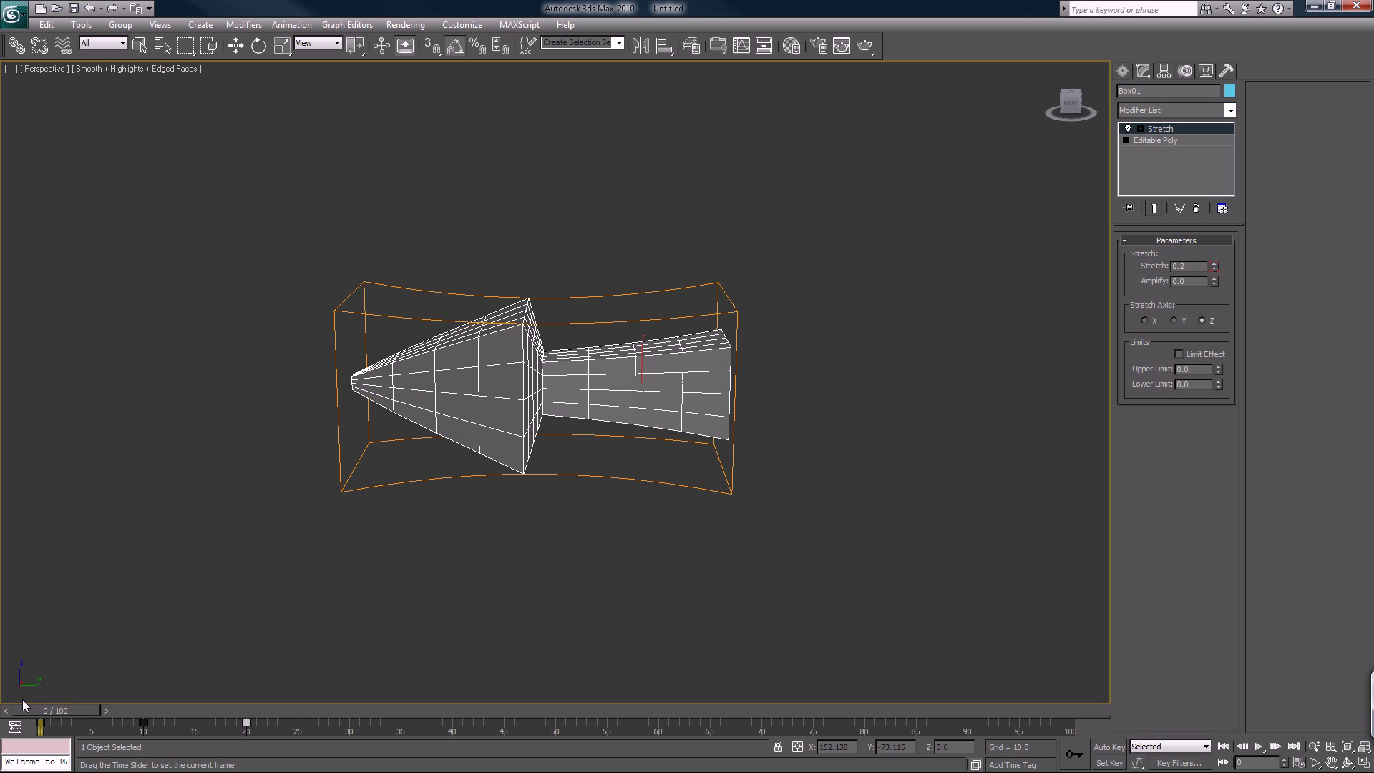
pyautogui.press('q')
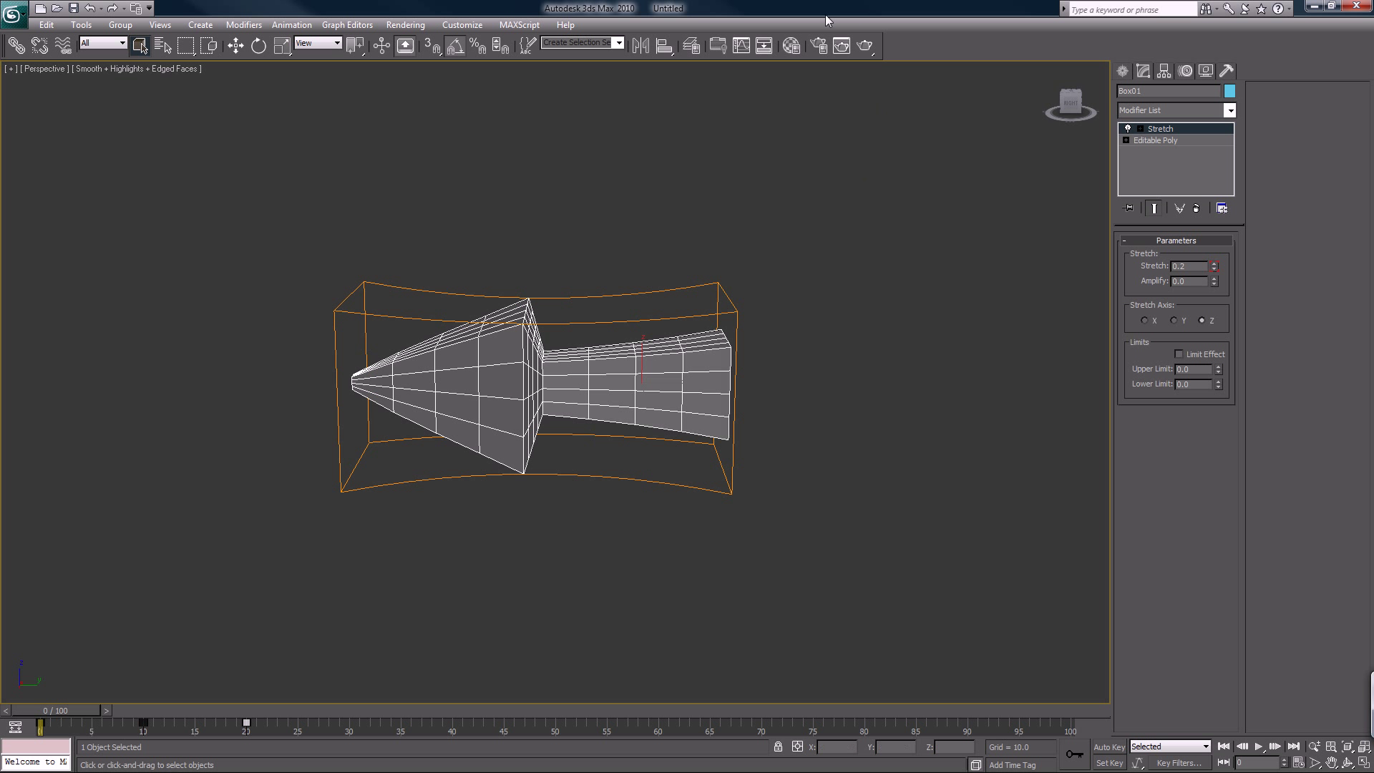
pyautogui.click(744, 46)
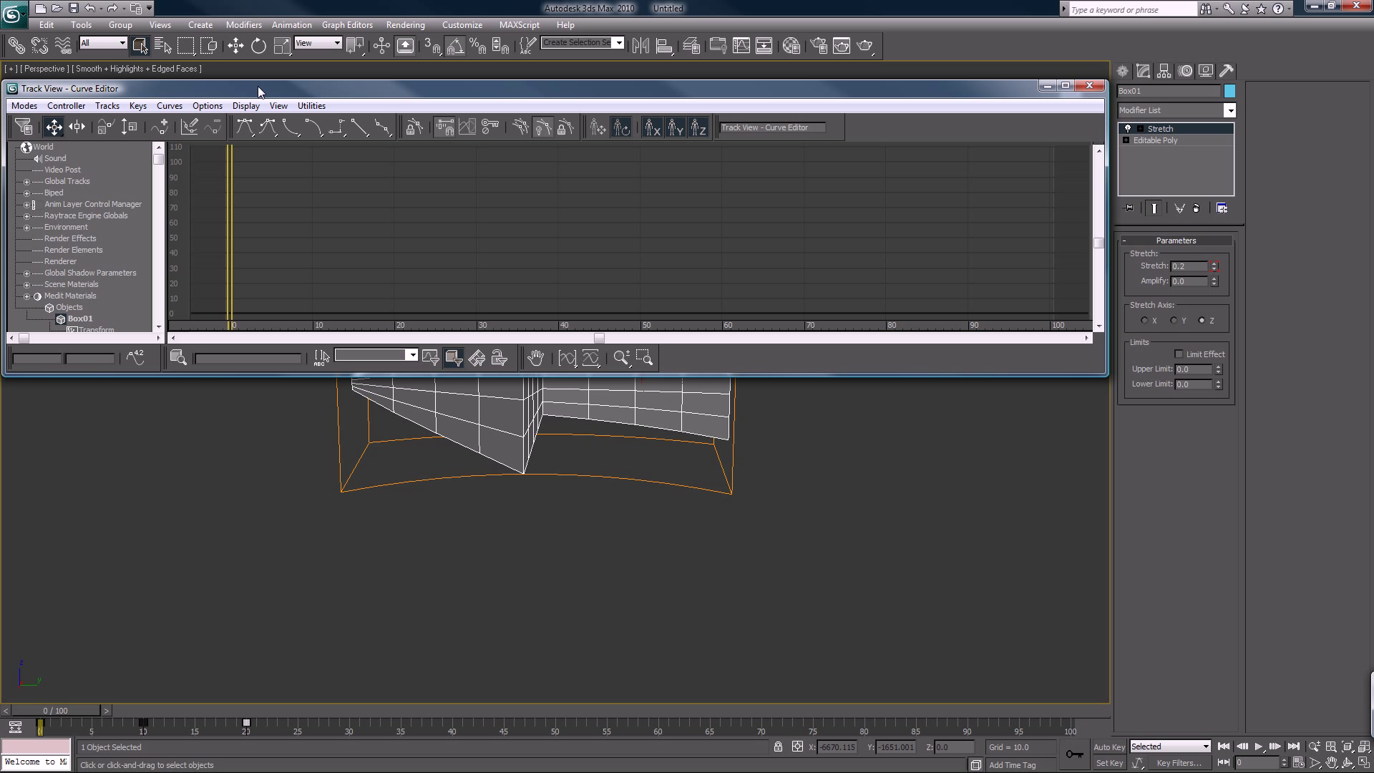
# Step: Close the Curve Editor and rename Box01 to 'Base Arrow'
pyautogui.moveTo(324, 373); pyautogui.dragTo(310, 492)
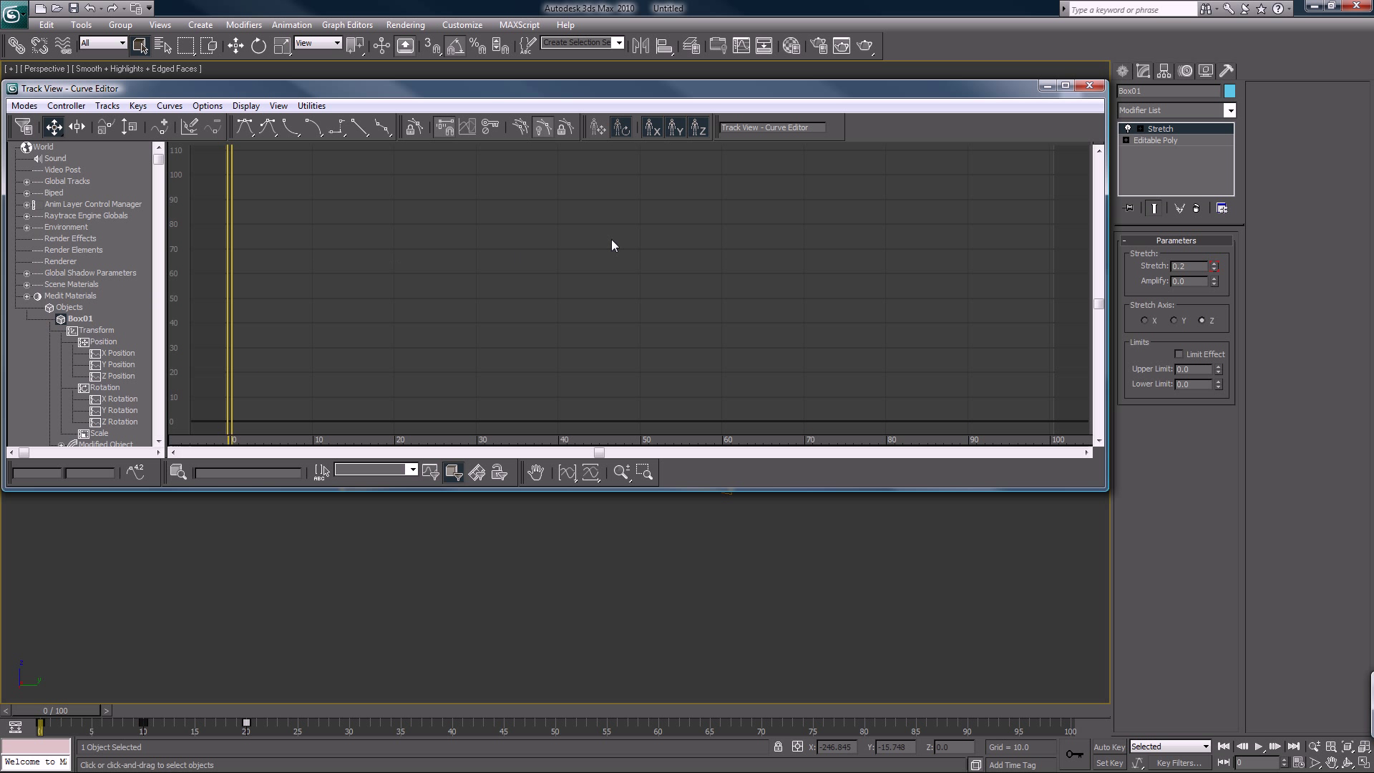
pyautogui.click(1089, 85)
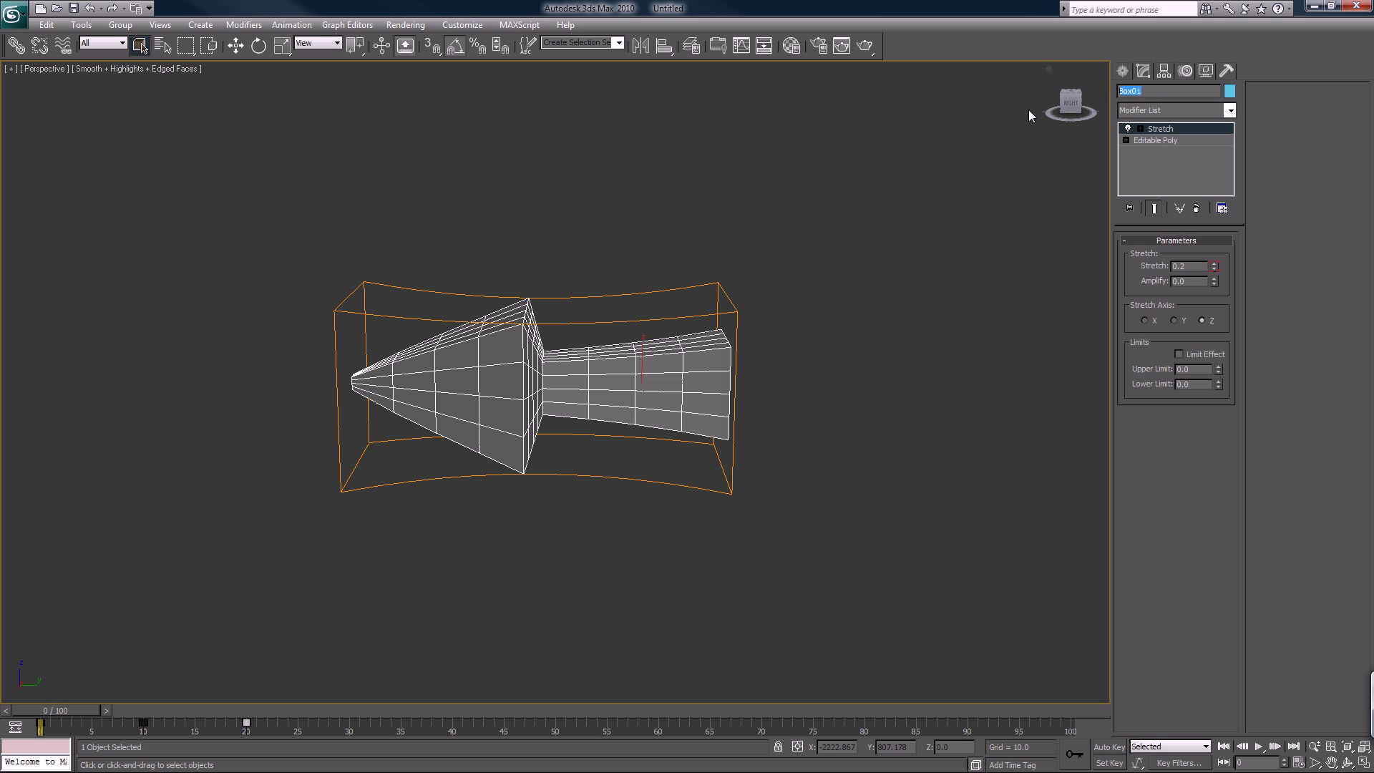
pyautogui.write('Base Arrow')
# Step: In the Curve Editor, expand Base Arrow > Modified Object > Stretch and select the Stretch track
pyautogui.click(741, 45)
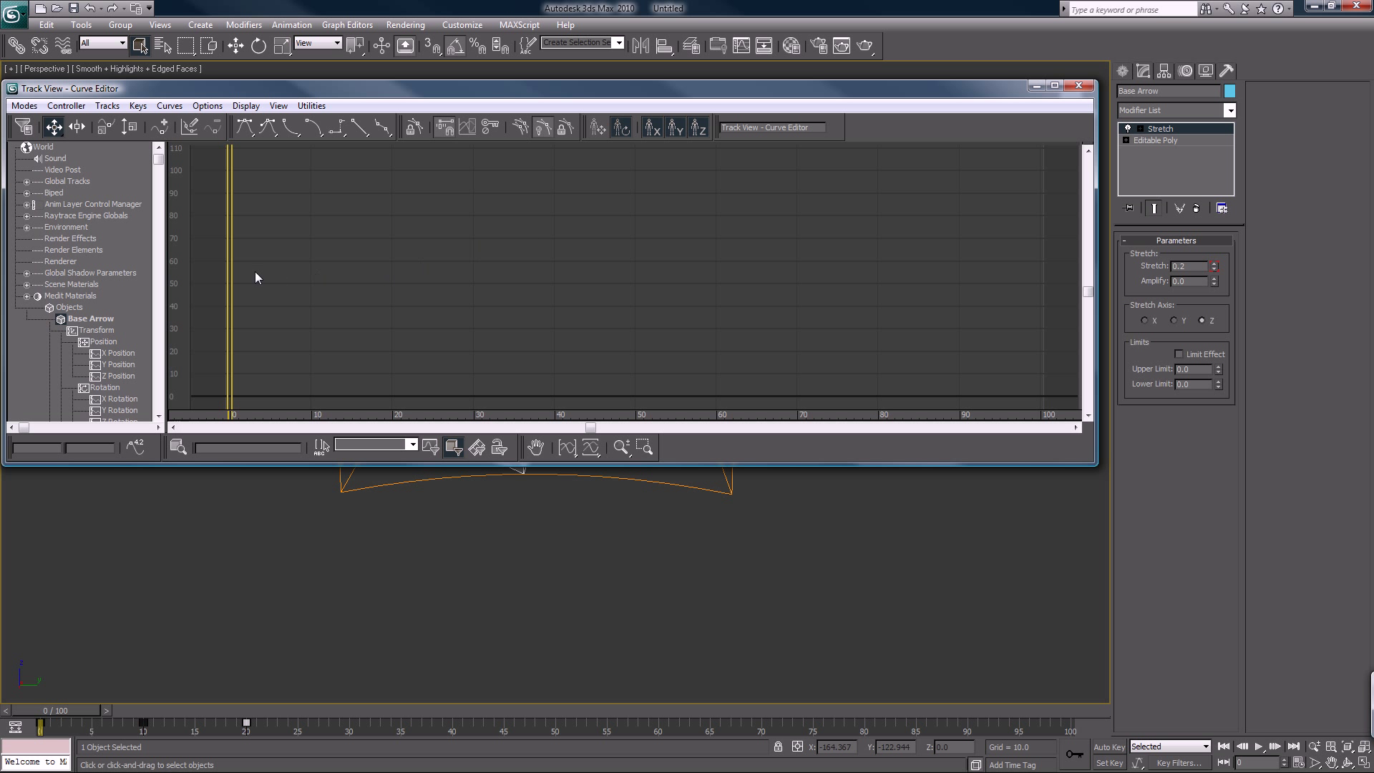
pyautogui.moveTo(159, 160); pyautogui.dragTo(159, 249)
pyautogui.click(97, 274)
pyautogui.click(107, 329)
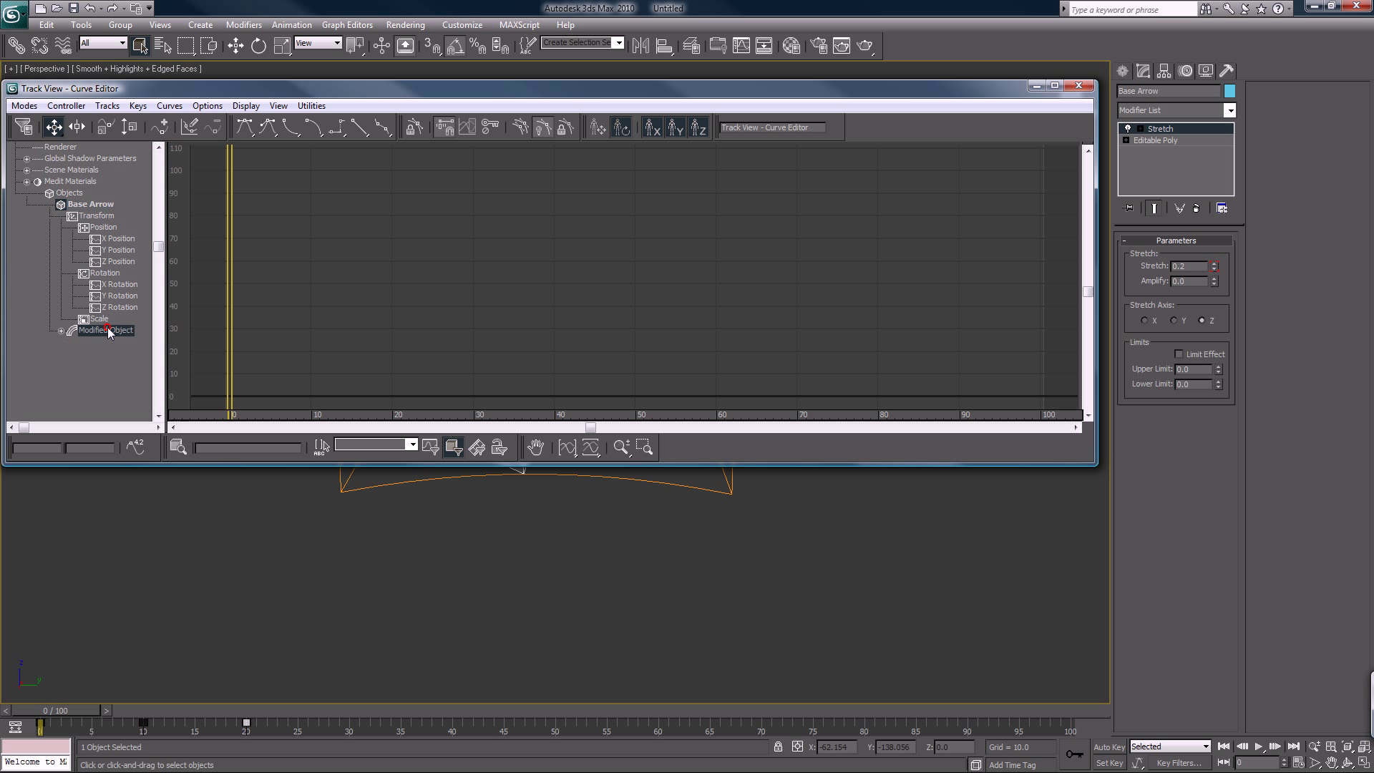
pyautogui.click(61, 330)
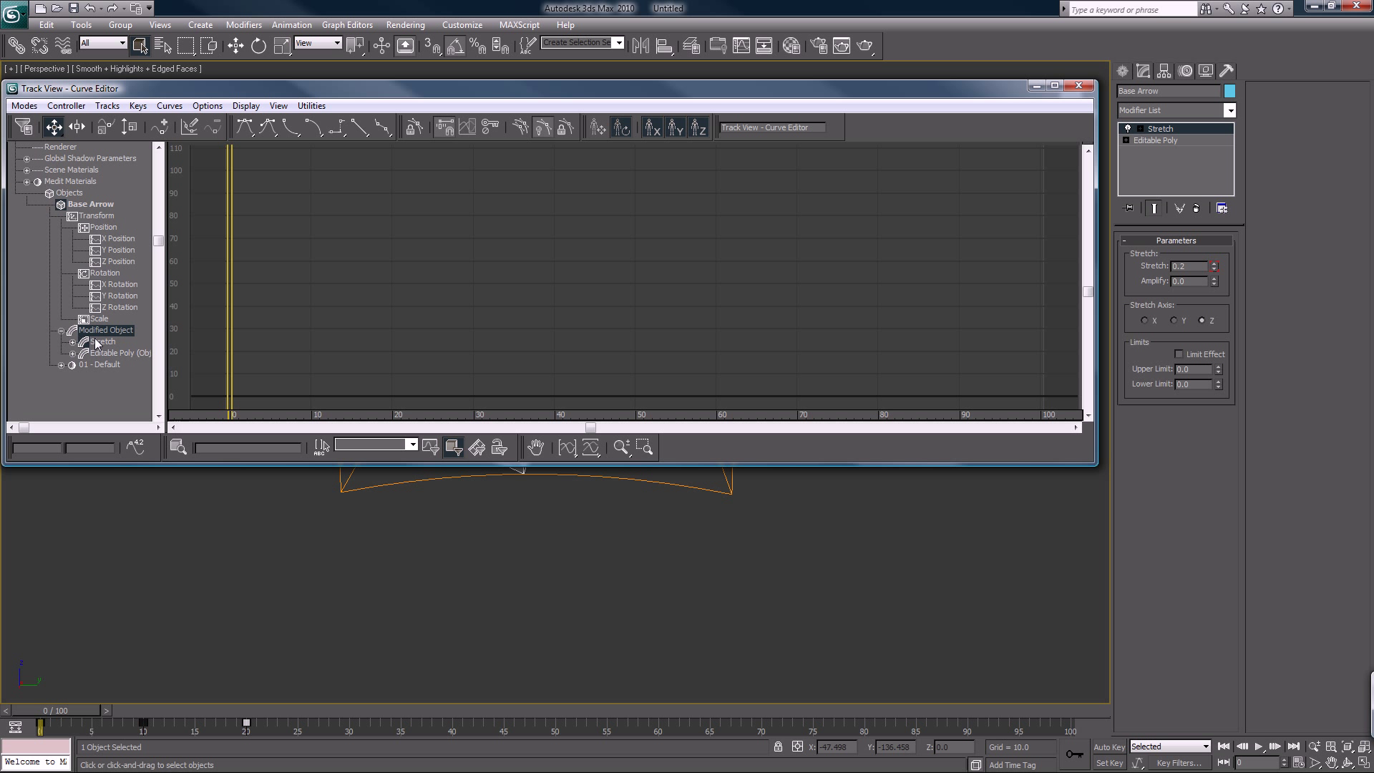
pyautogui.click(95, 342)
pyautogui.click(72, 342)
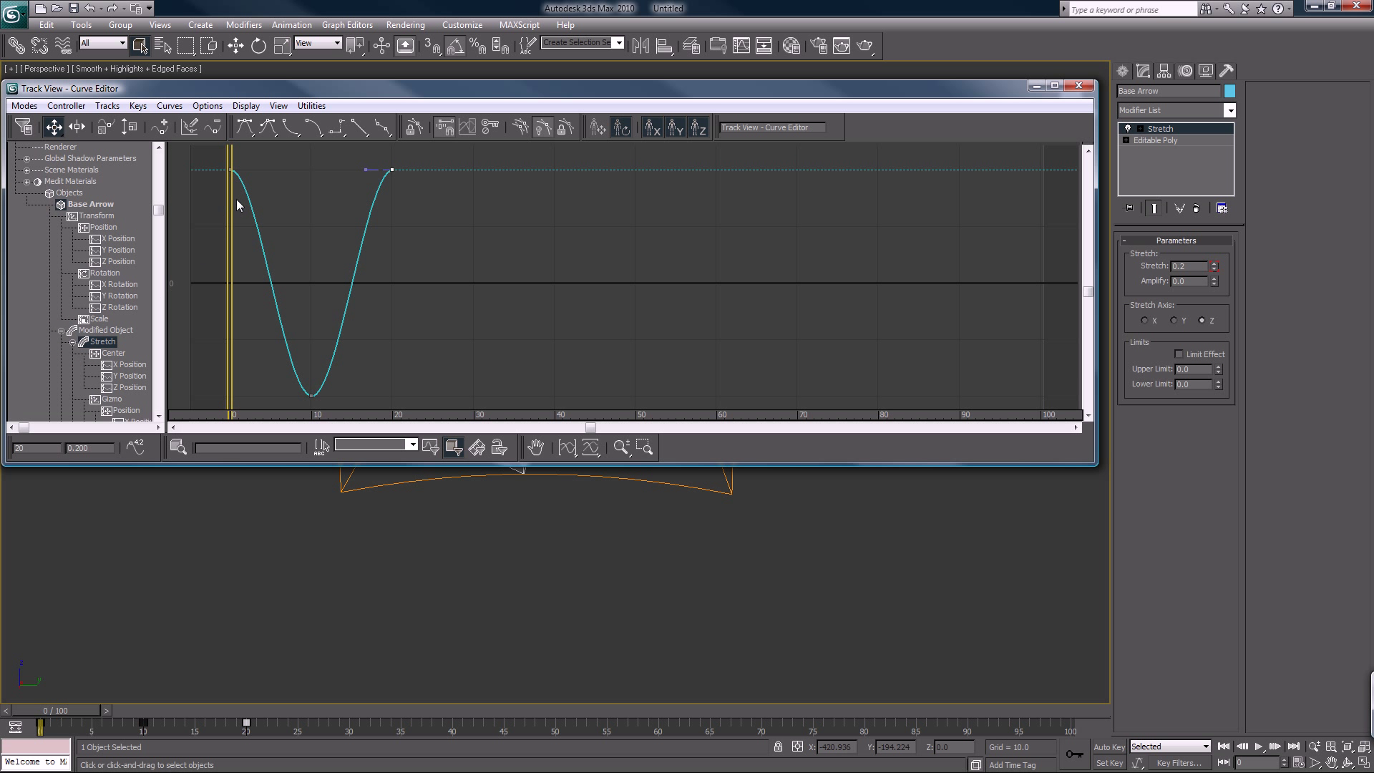
pyautogui.moveTo(209, 150); pyautogui.dragTo(449, 410)
pyautogui.moveTo(159, 208); pyautogui.dragTo(151, 306)
pyautogui.click(115, 308)
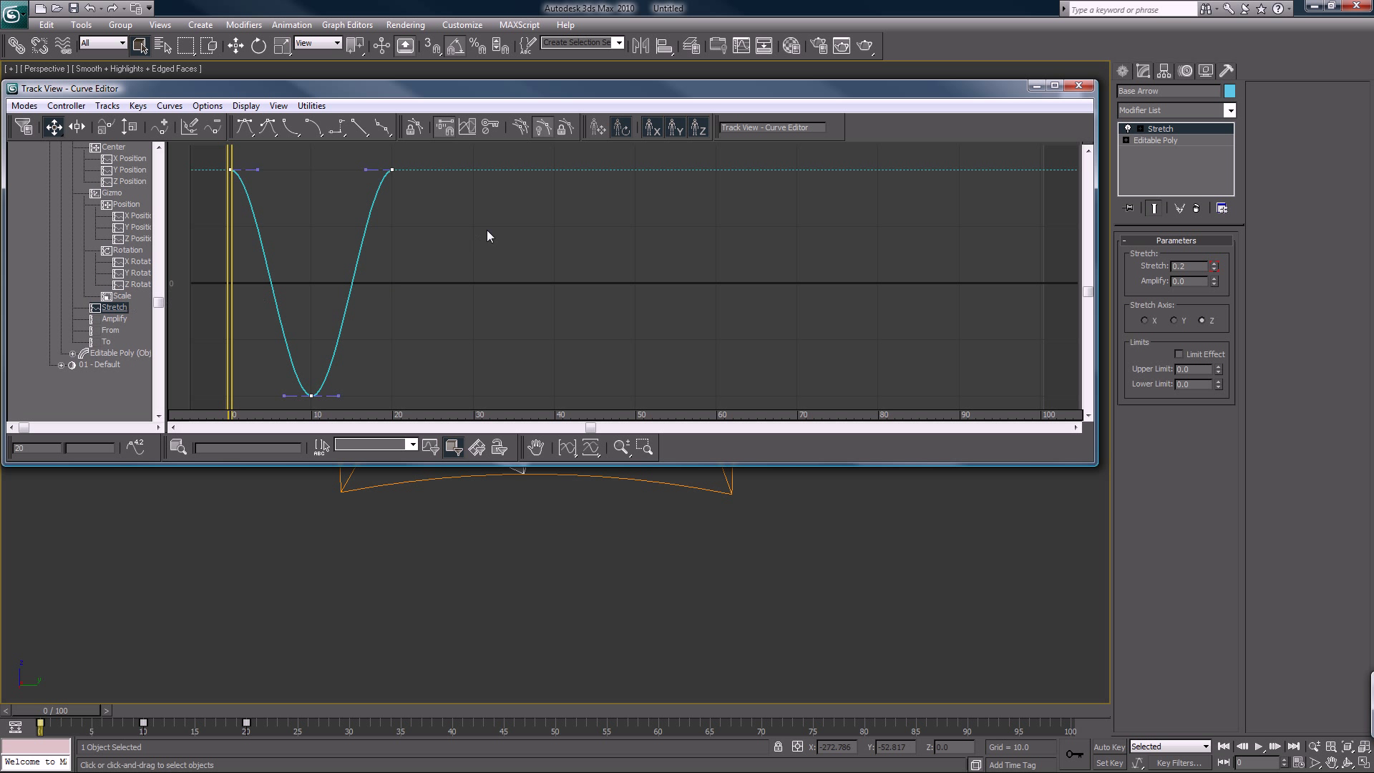
# Step: Select all three Stretch keys and set both out-of-range types to Loop
pyautogui.click(470, 126)
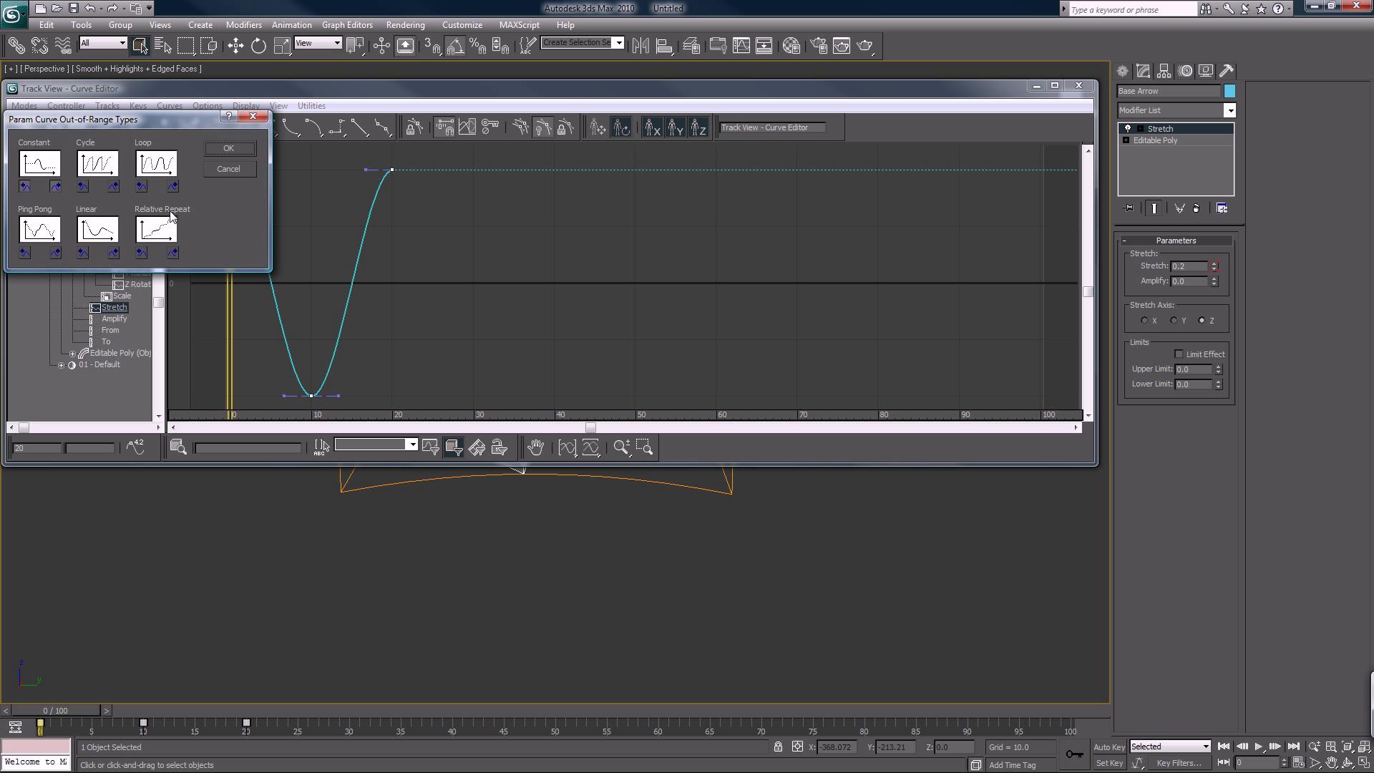
pyautogui.click(229, 170)
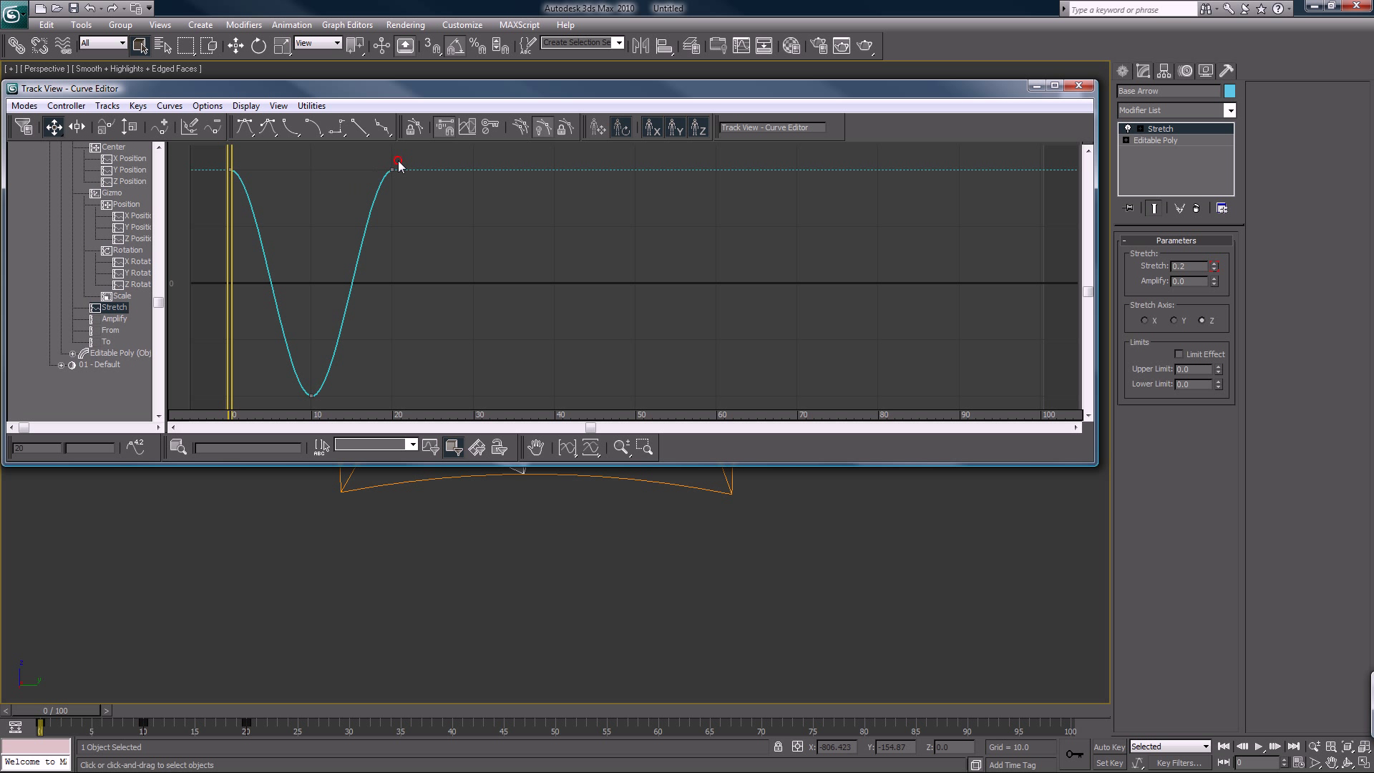
pyautogui.moveTo(362, 181); pyautogui.dragTo(370, 244)
pyautogui.moveTo(270, 727); pyautogui.dragTo(29, 727)
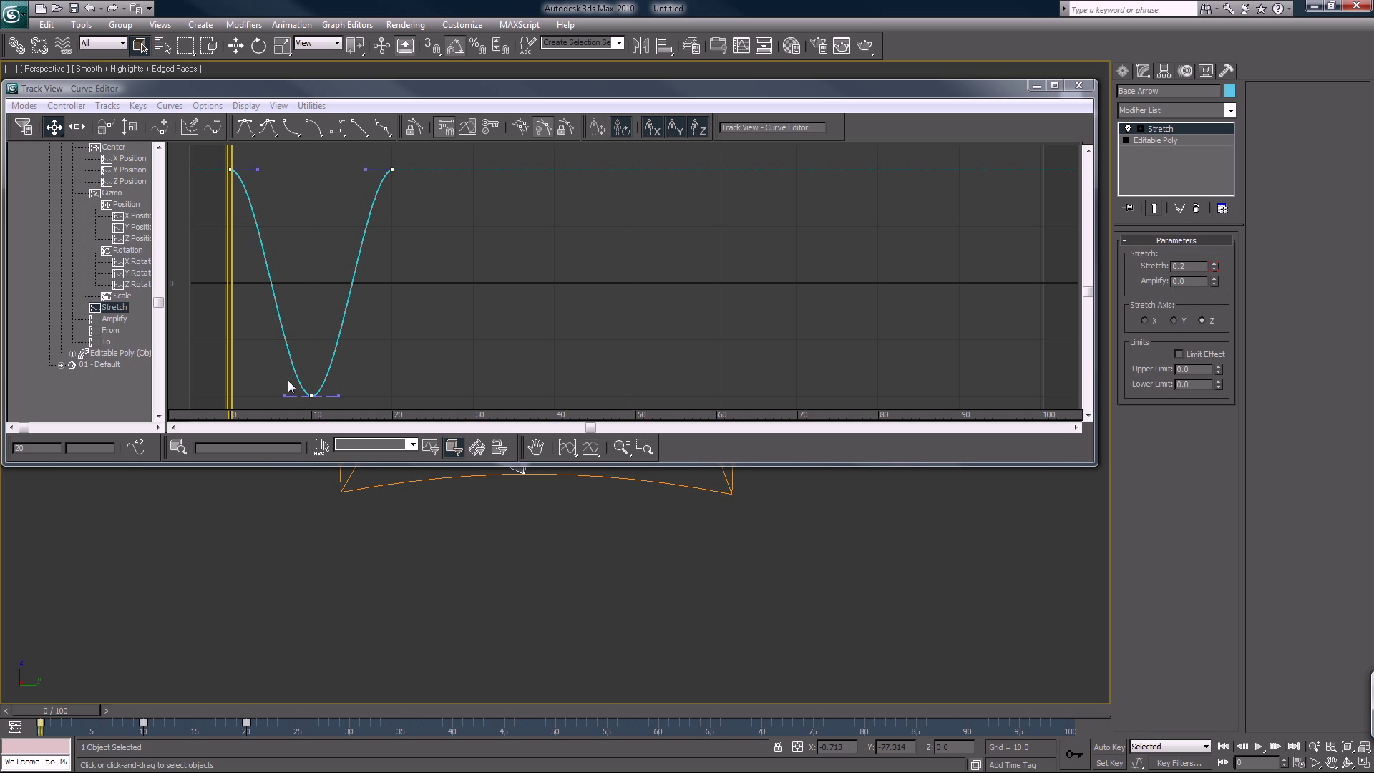
pyautogui.click(465, 130)
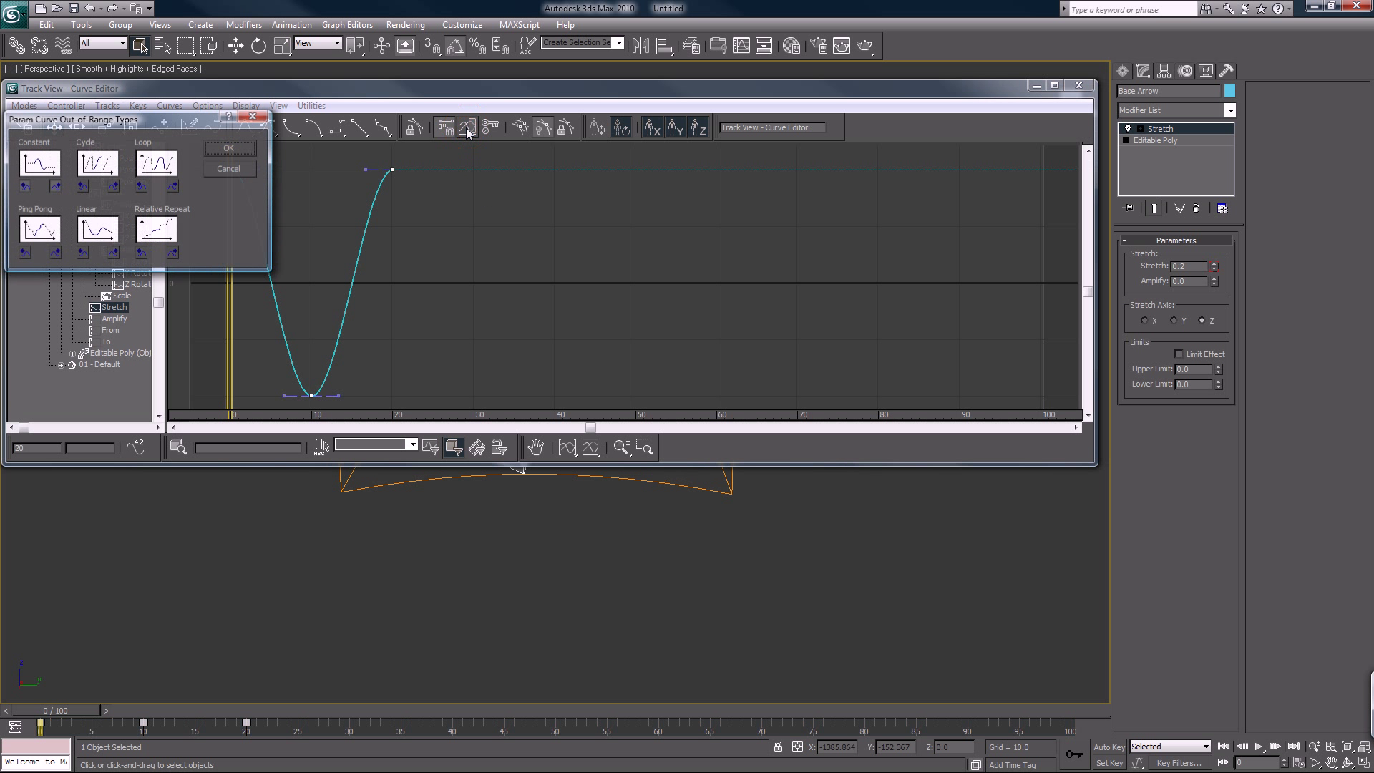
pyautogui.click(141, 186)
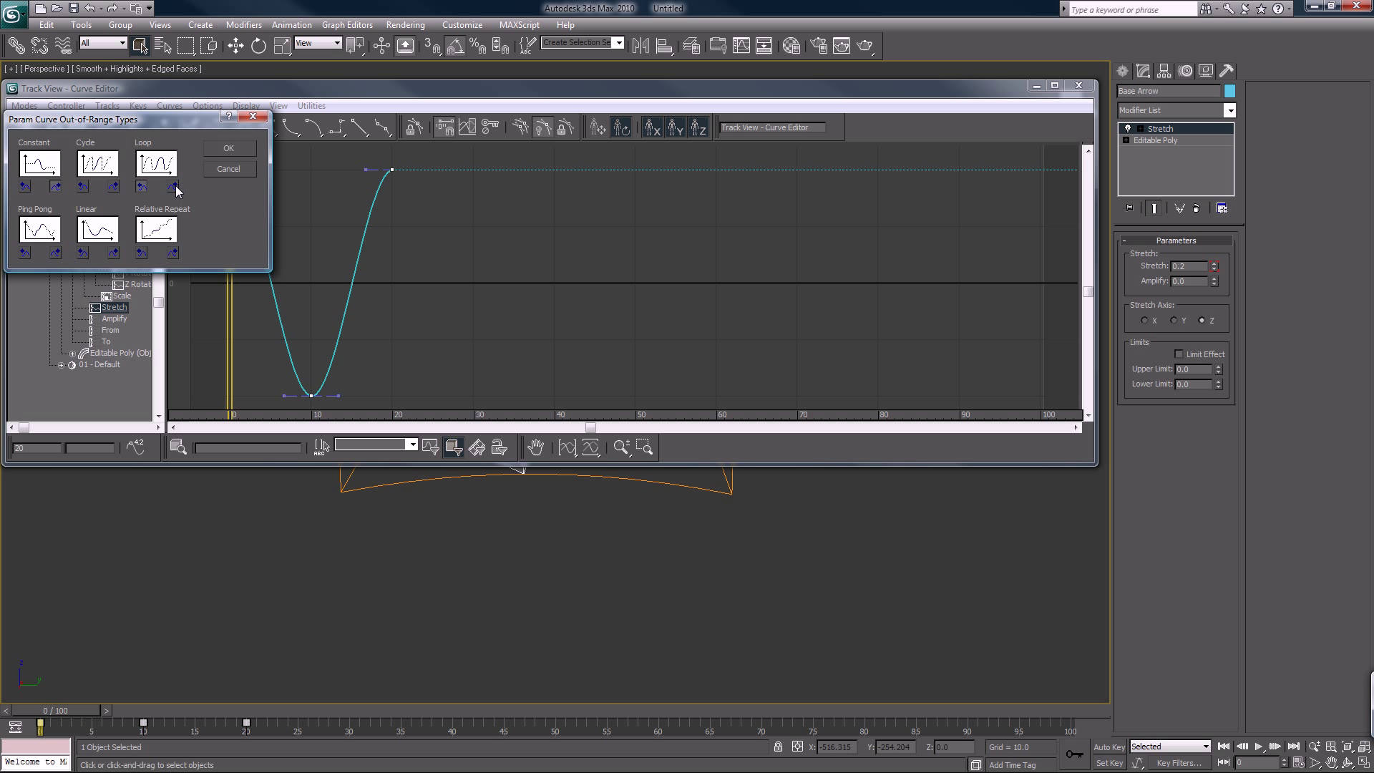
pyautogui.click(172, 186)
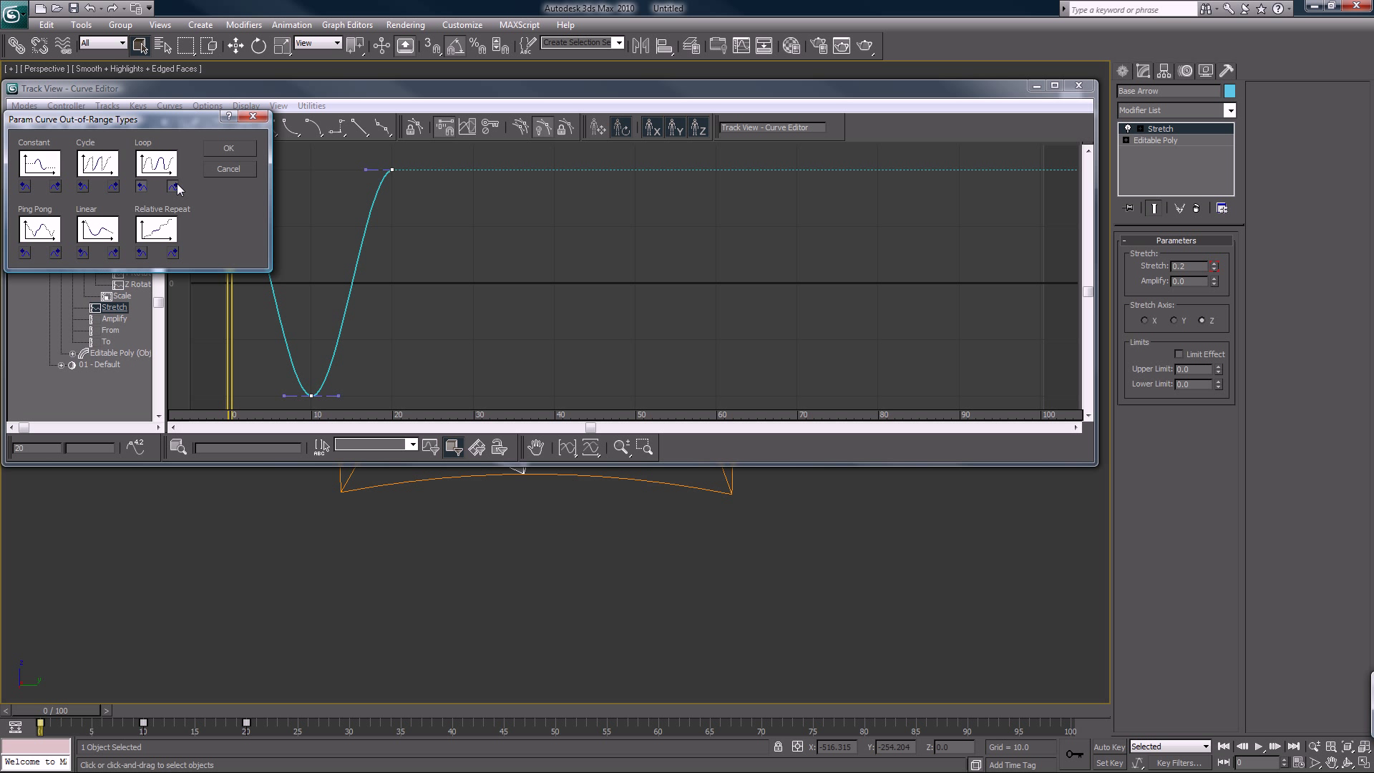
pyautogui.click(238, 150)
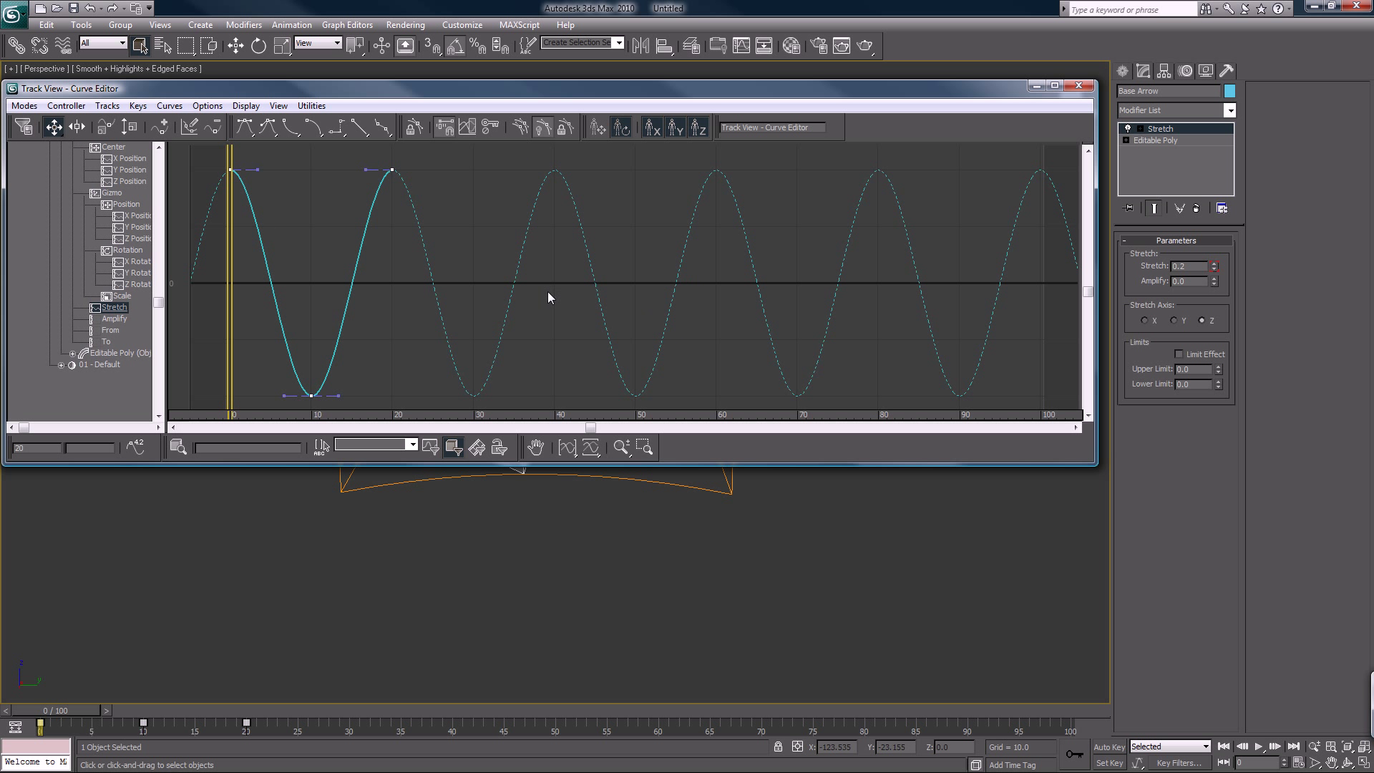
# Step: Try copying the frame 10 trackbar key to frame 25, then cancel the copy
pyautogui.click(144, 723)
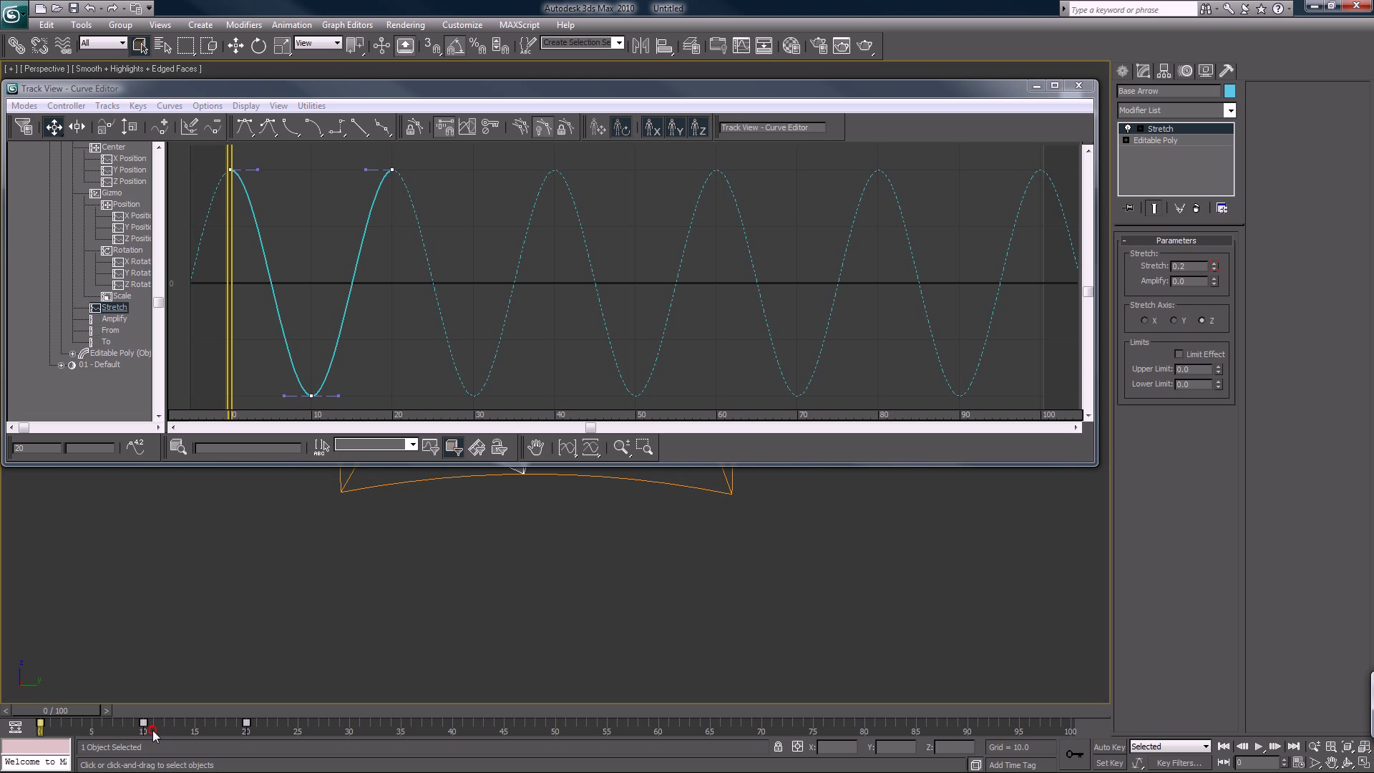
pyautogui.keyDown('shift'); pyautogui.moveTo(145, 722); pyautogui.dragTo(303, 703); pyautogui.keyUp('shift')
pyautogui.rightClick(303, 703)
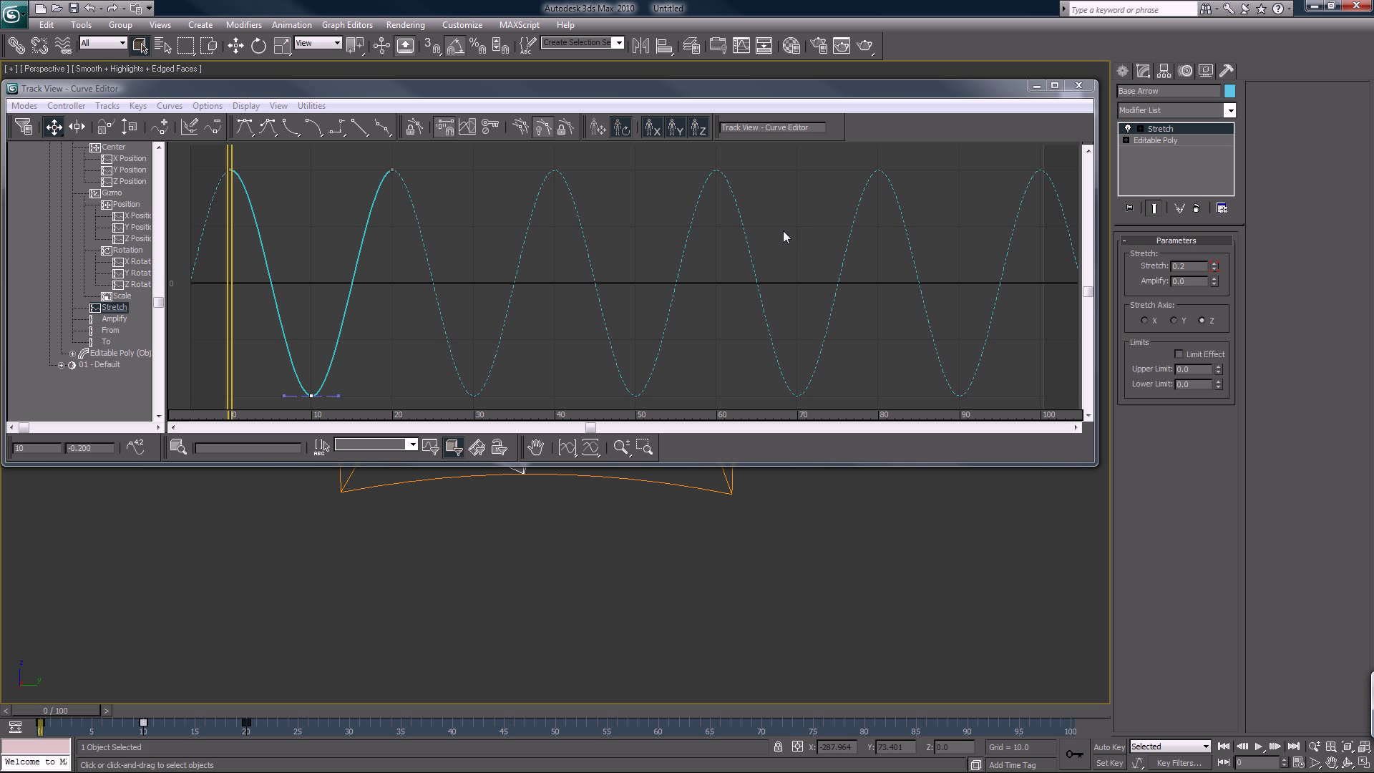
# Step: Select Base Arrow, preview the stretch, and confirm Time Configuration with end time 1000
pyautogui.click(1078, 85)
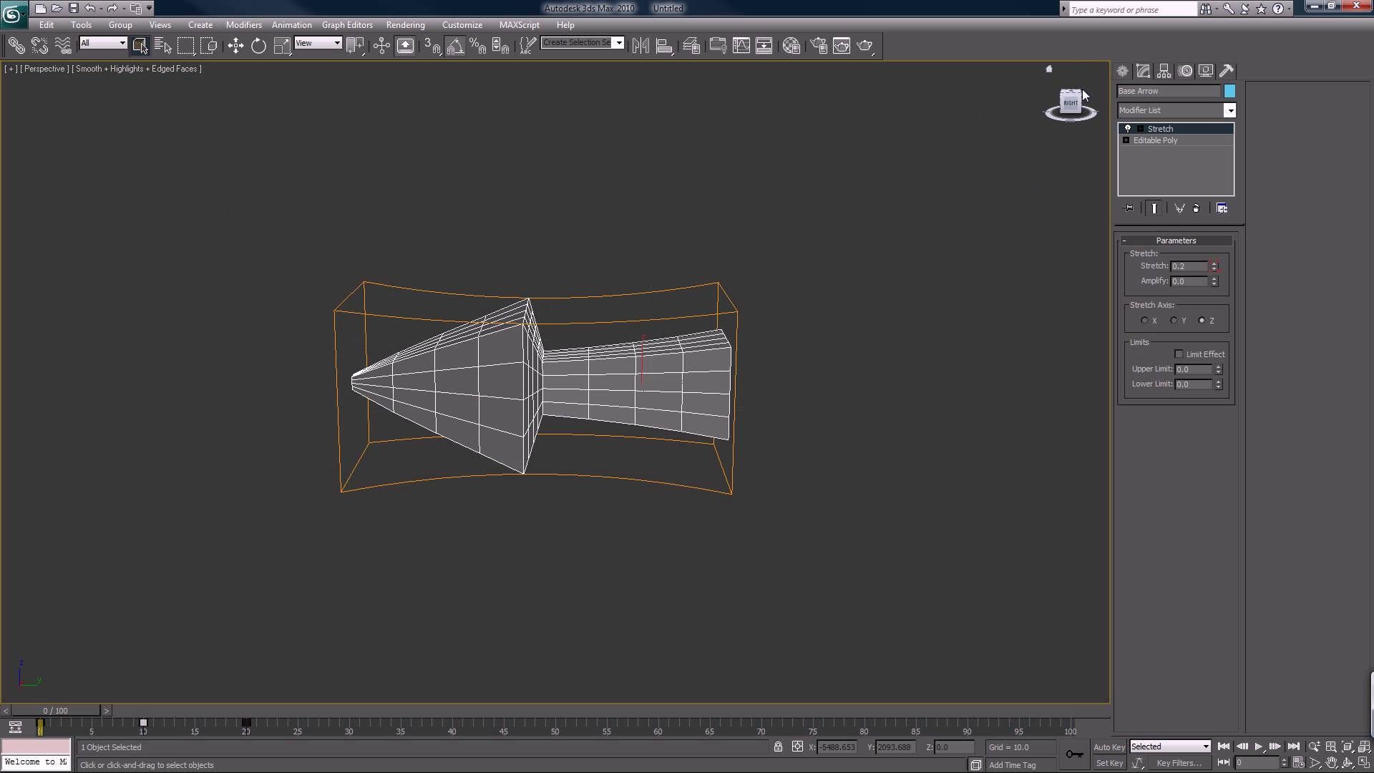
pyautogui.click(935, 454)
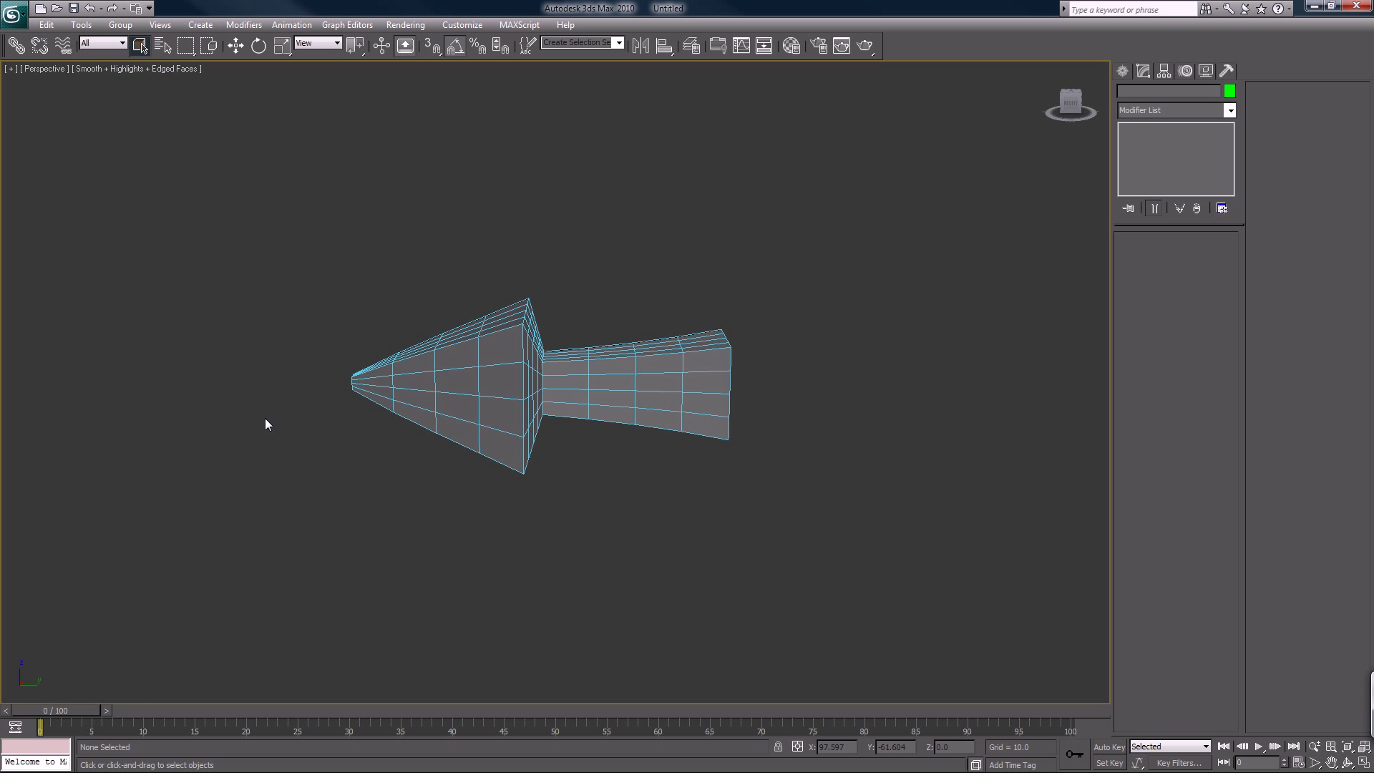
pyautogui.moveTo(257, 298); pyautogui.dragTo(478, 506)
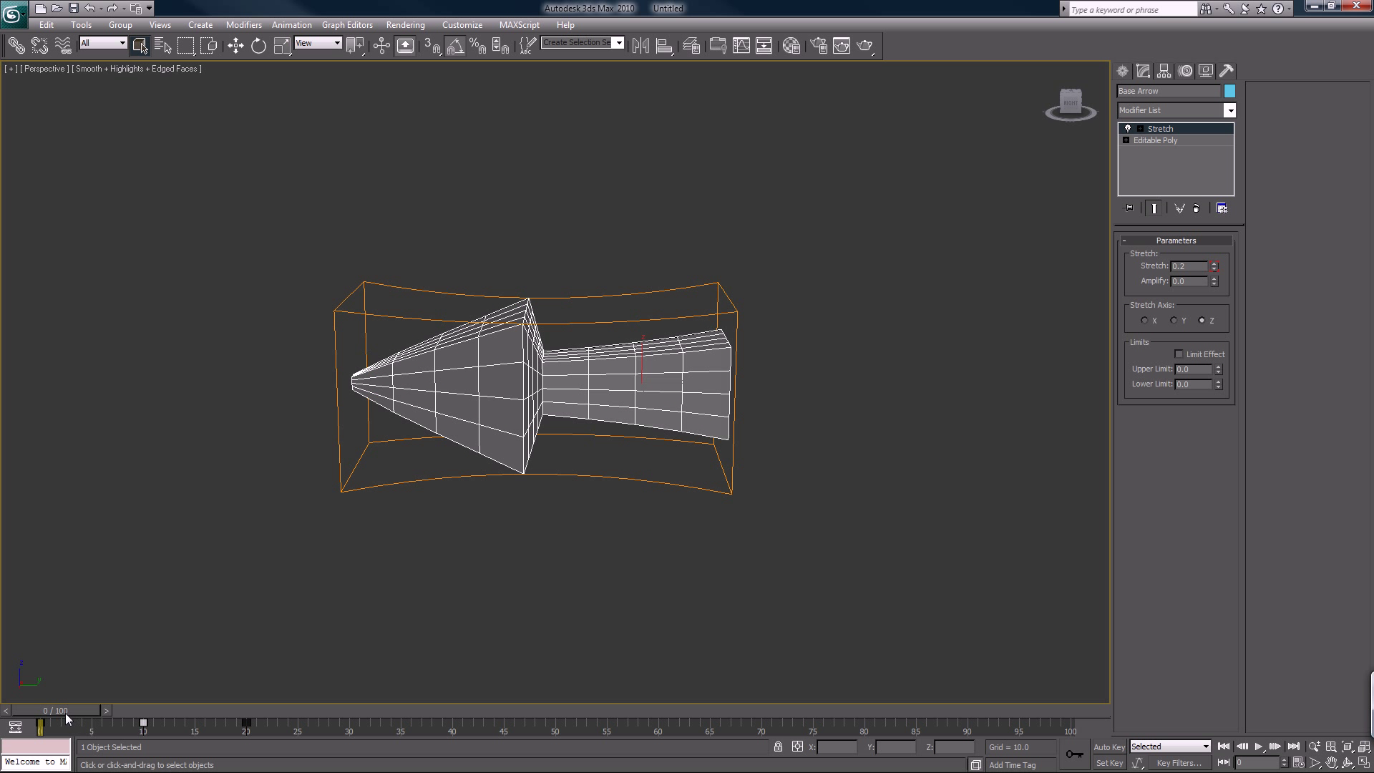
pyautogui.moveTo(66, 713); pyautogui.dragTo(1140, 693)
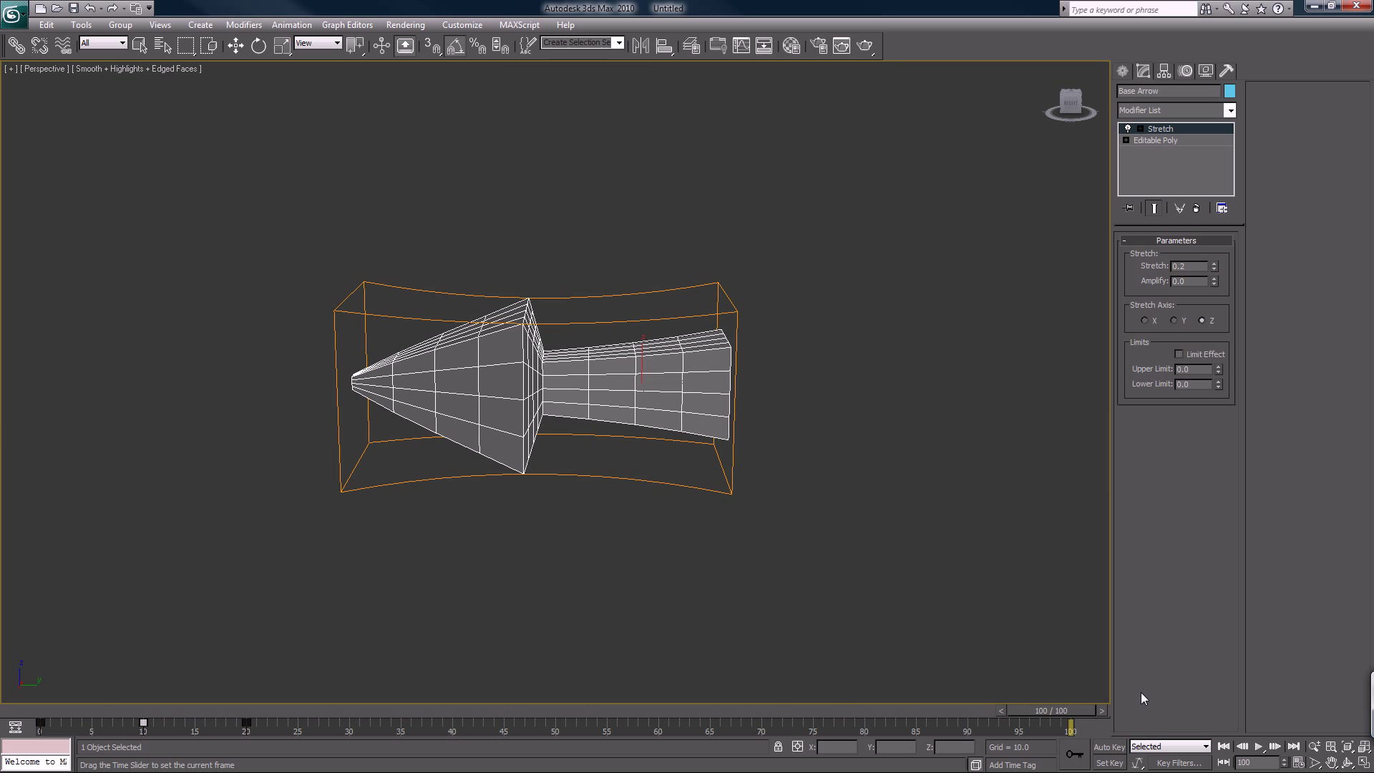
pyautogui.click(1298, 763)
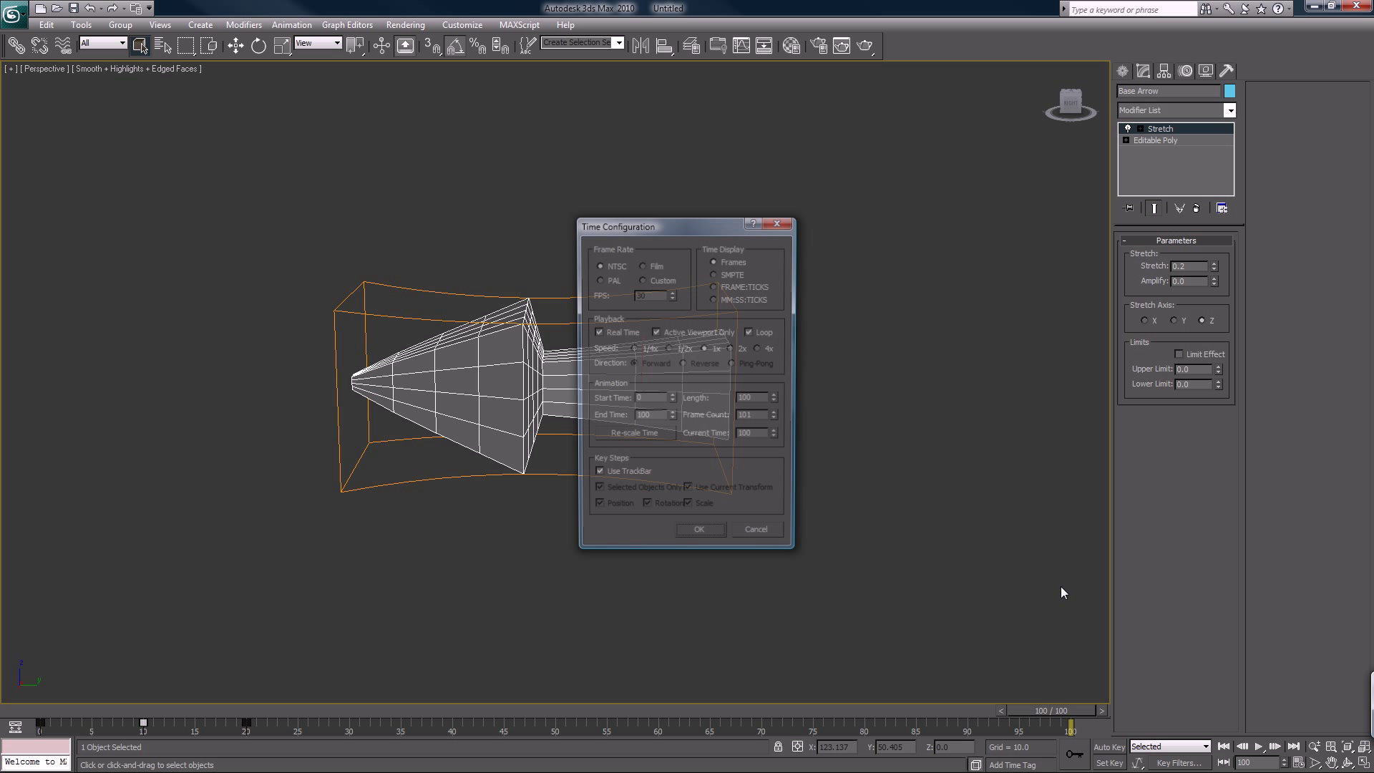
pyautogui.click(660, 416)
pyautogui.press('Return')
pyautogui.click(689, 533)
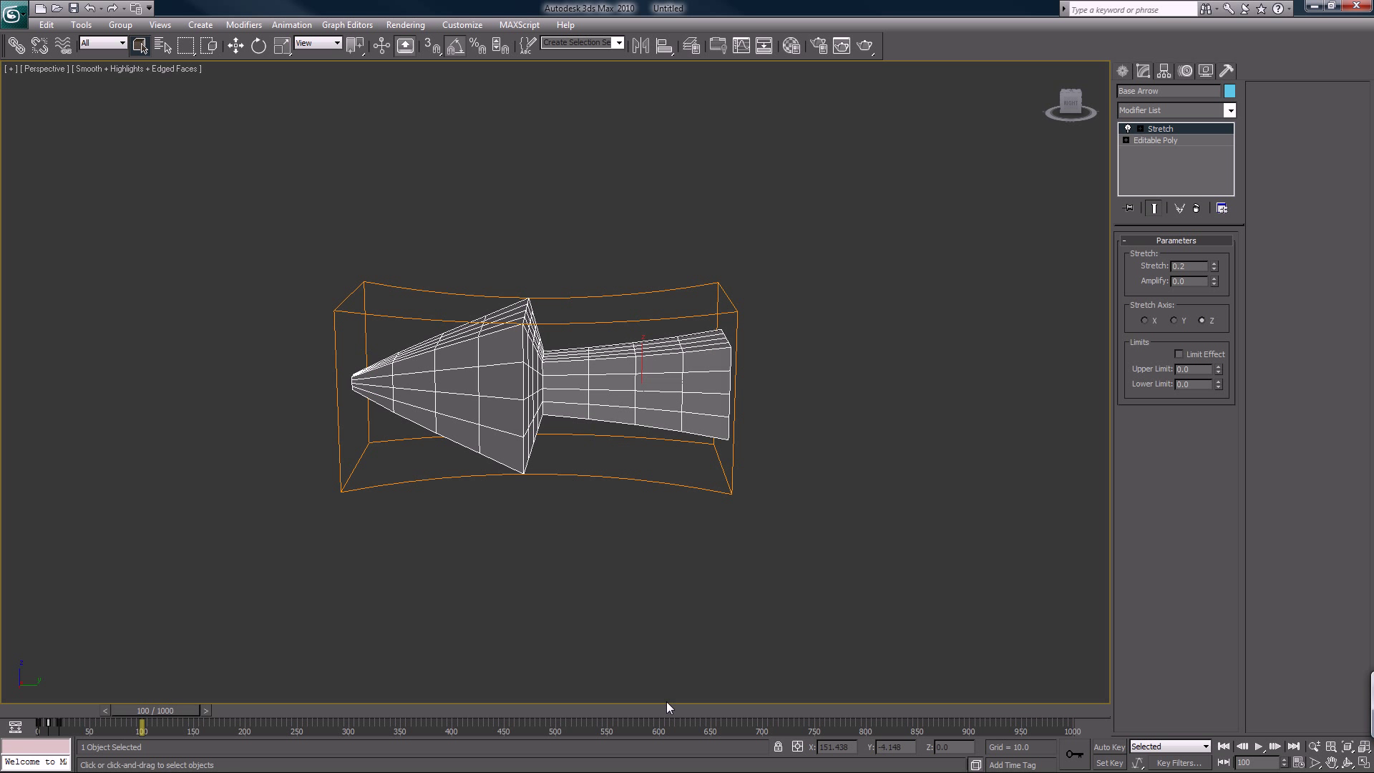
pyautogui.moveTo(696, 711); pyautogui.dragTo(37, 685)
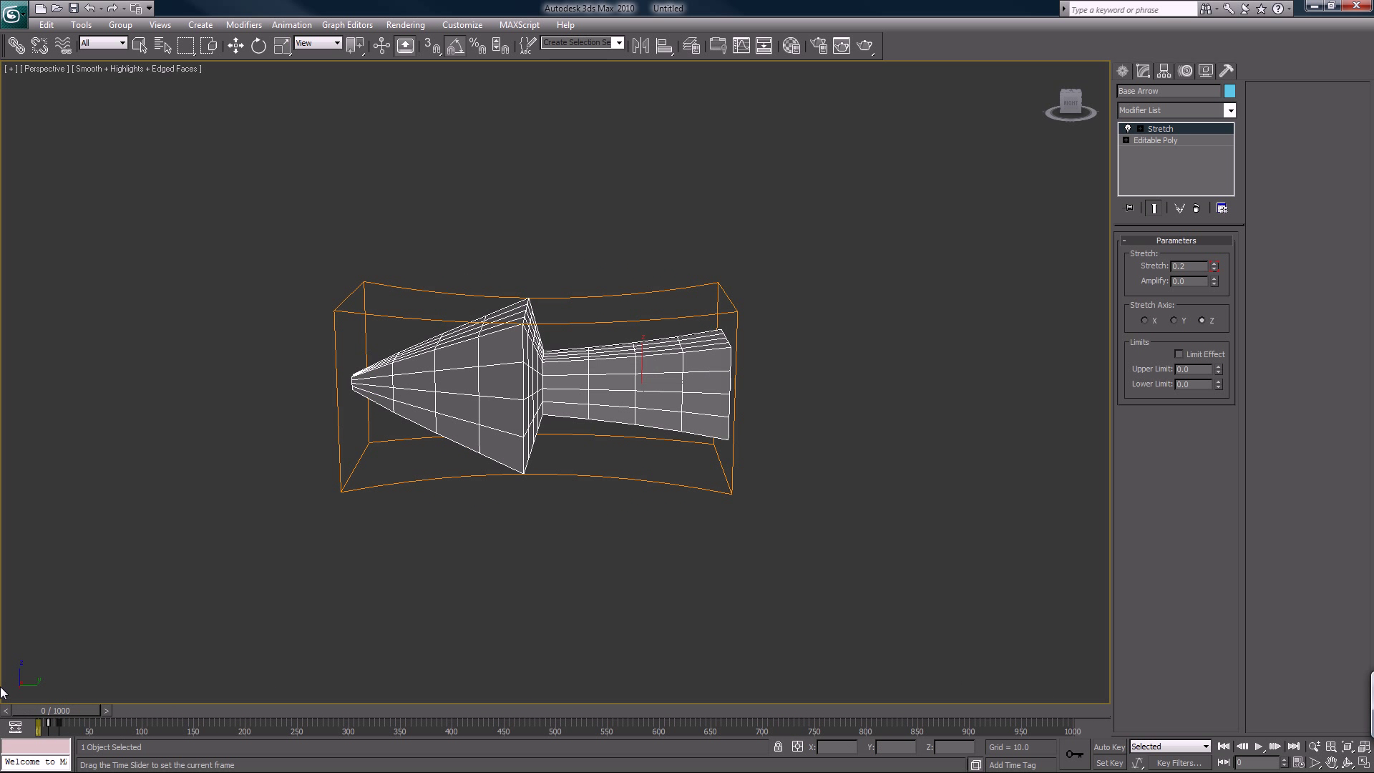
# Step: Set the animation End Time to 300 in Time Configuration
pyautogui.click(1297, 762)
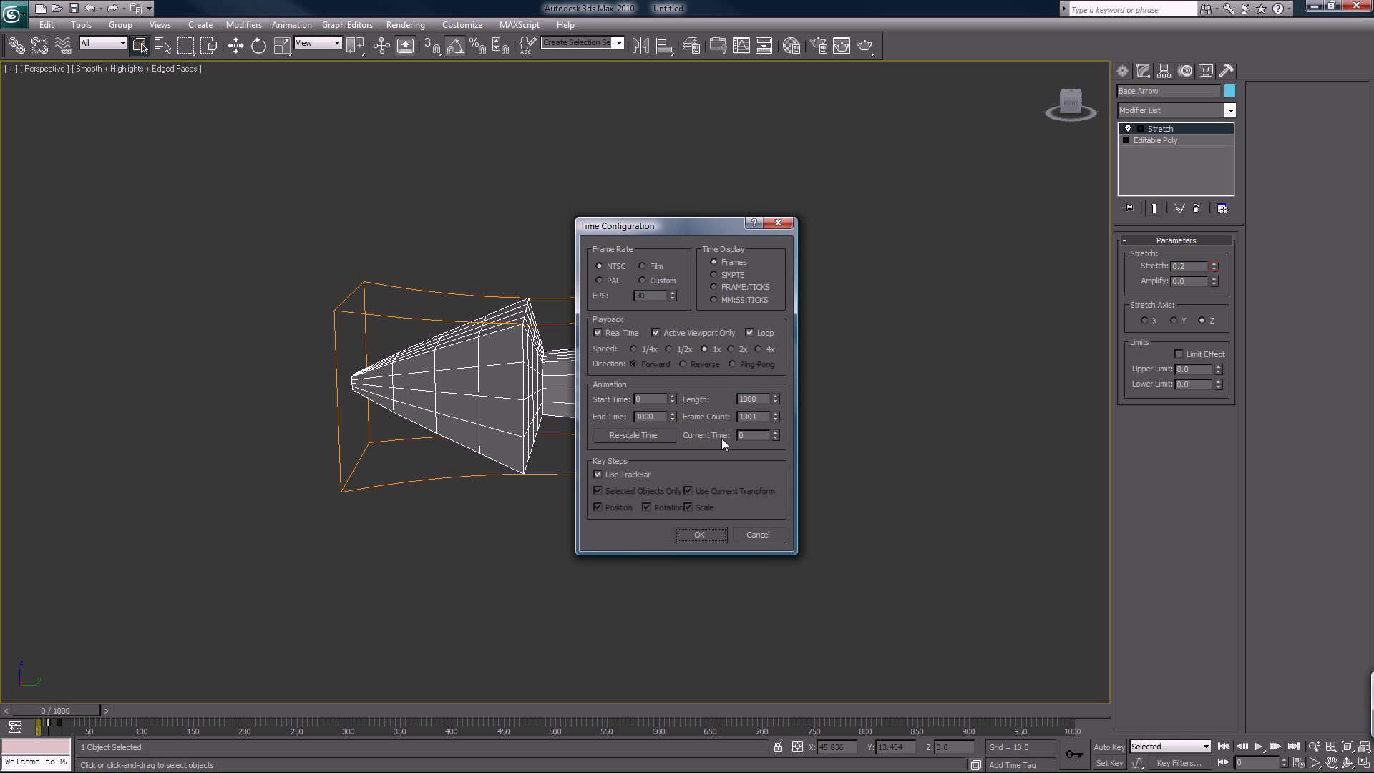
pyautogui.doubleClick(648, 416)
pyautogui.write('300')
pyautogui.press('Return')
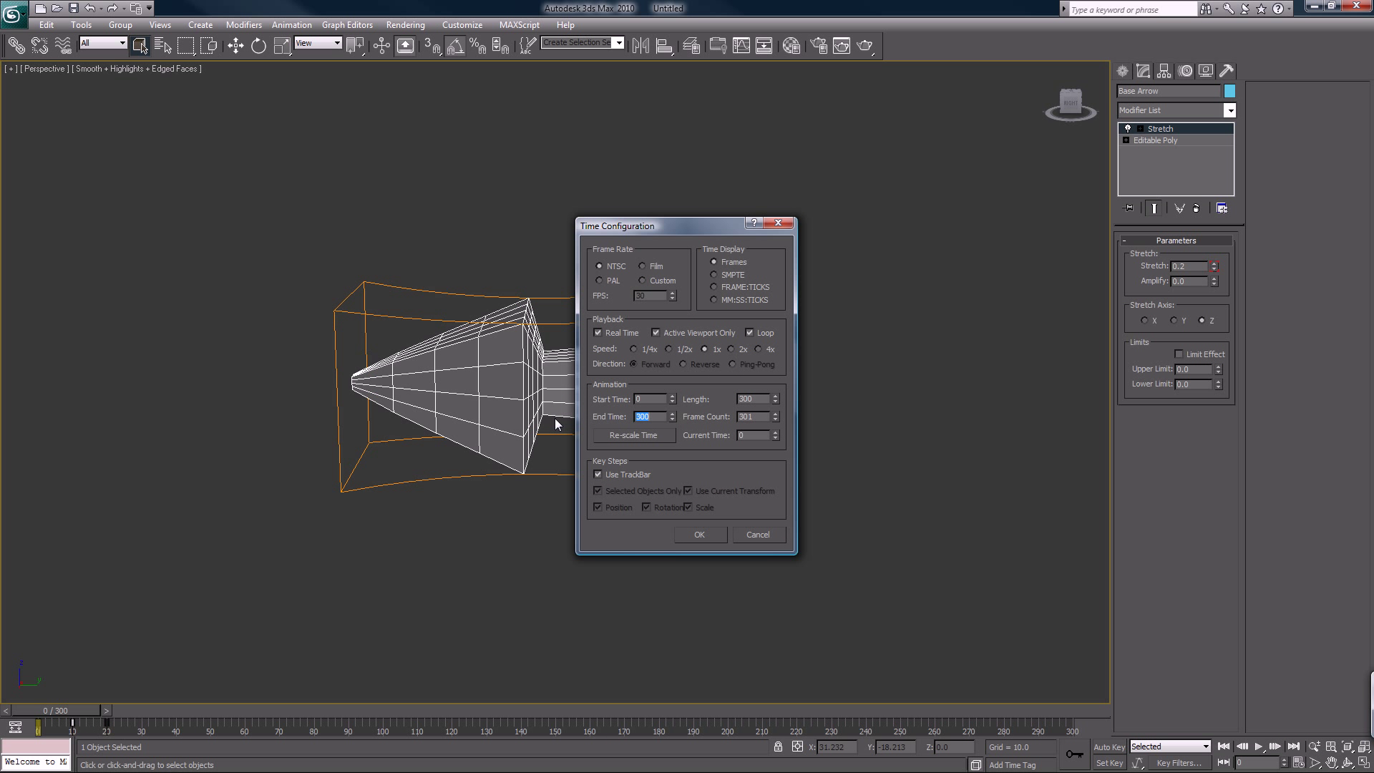
pyautogui.click(690, 534)
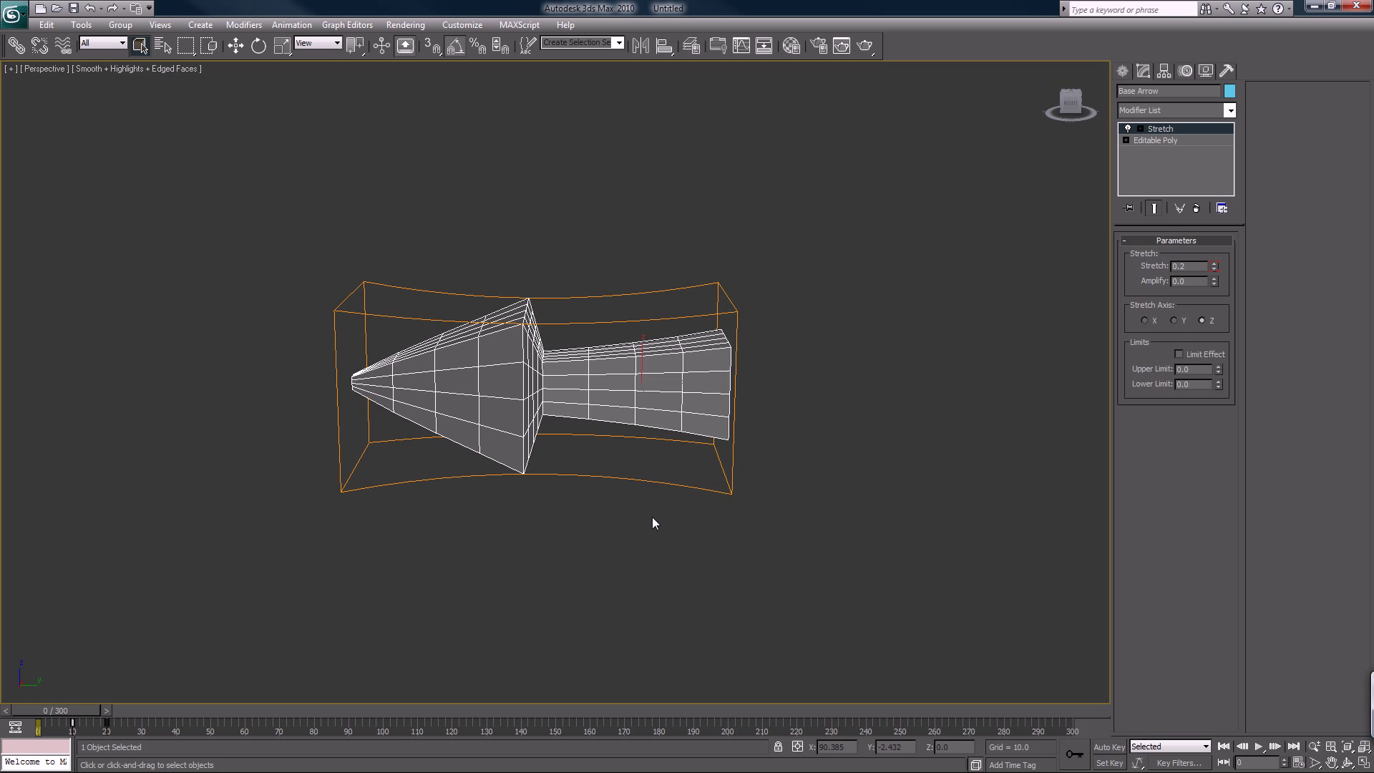
pyautogui.click(651, 517)
pyautogui.scroll(-2, 651, 516)
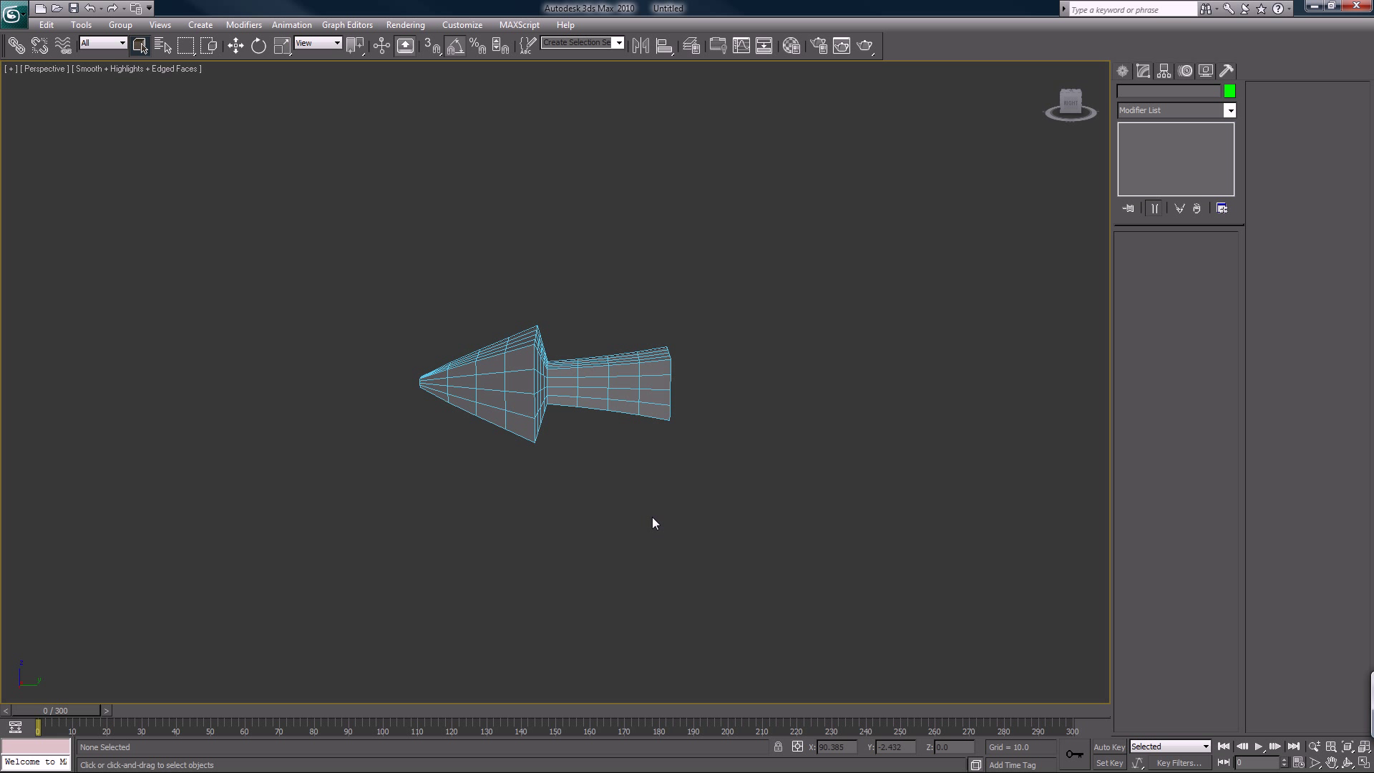
# Step: Recolor the Base Arrow's wireframe from light blue to a dark grey swatch, then deselect it
pyautogui.click(627, 396)
pyautogui.click(1230, 91)
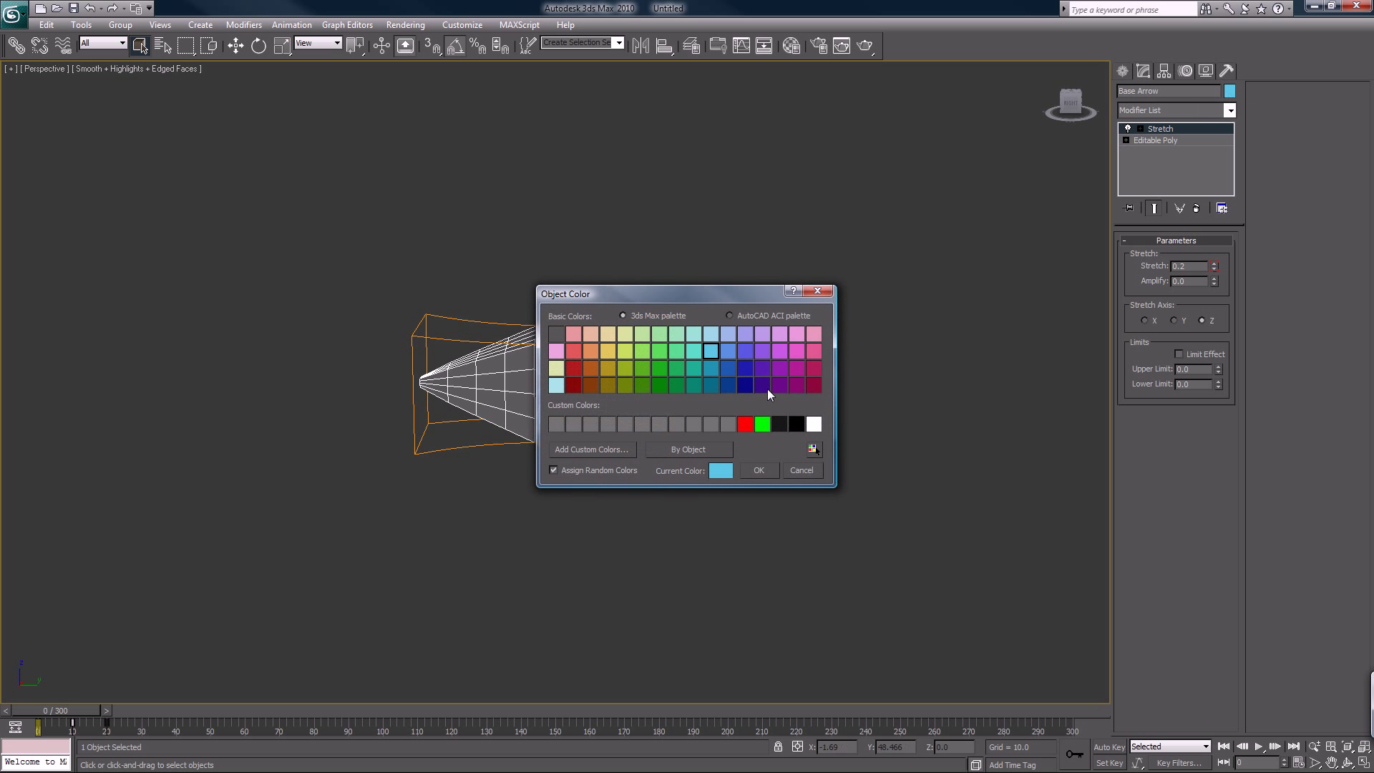
pyautogui.click(780, 424)
pyautogui.click(757, 473)
pyautogui.click(742, 529)
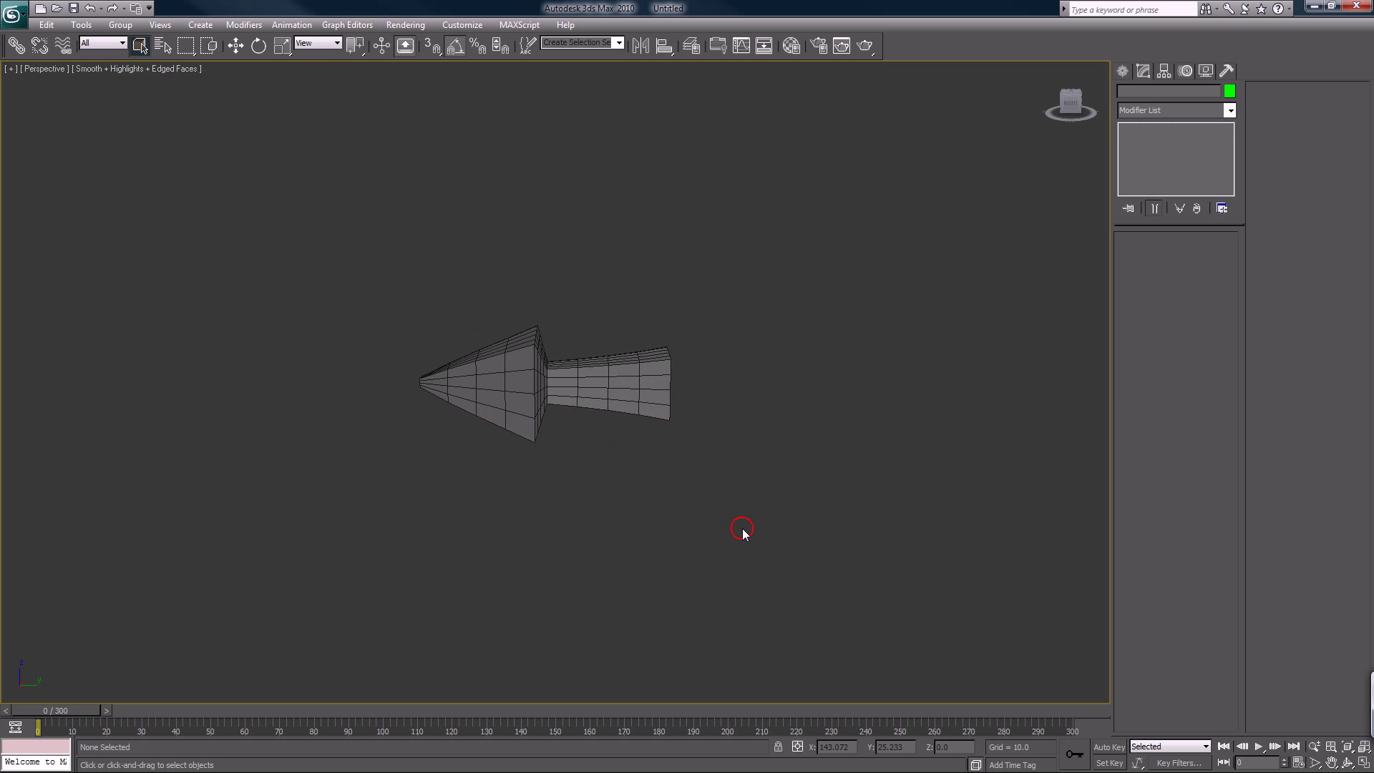
# Step: Scrub the timeline to preview the stretch around frame 27, then select and deselect the arrow
pyautogui.moveTo(87, 709); pyautogui.dragTo(33, 690)
pyautogui.click(463, 389)
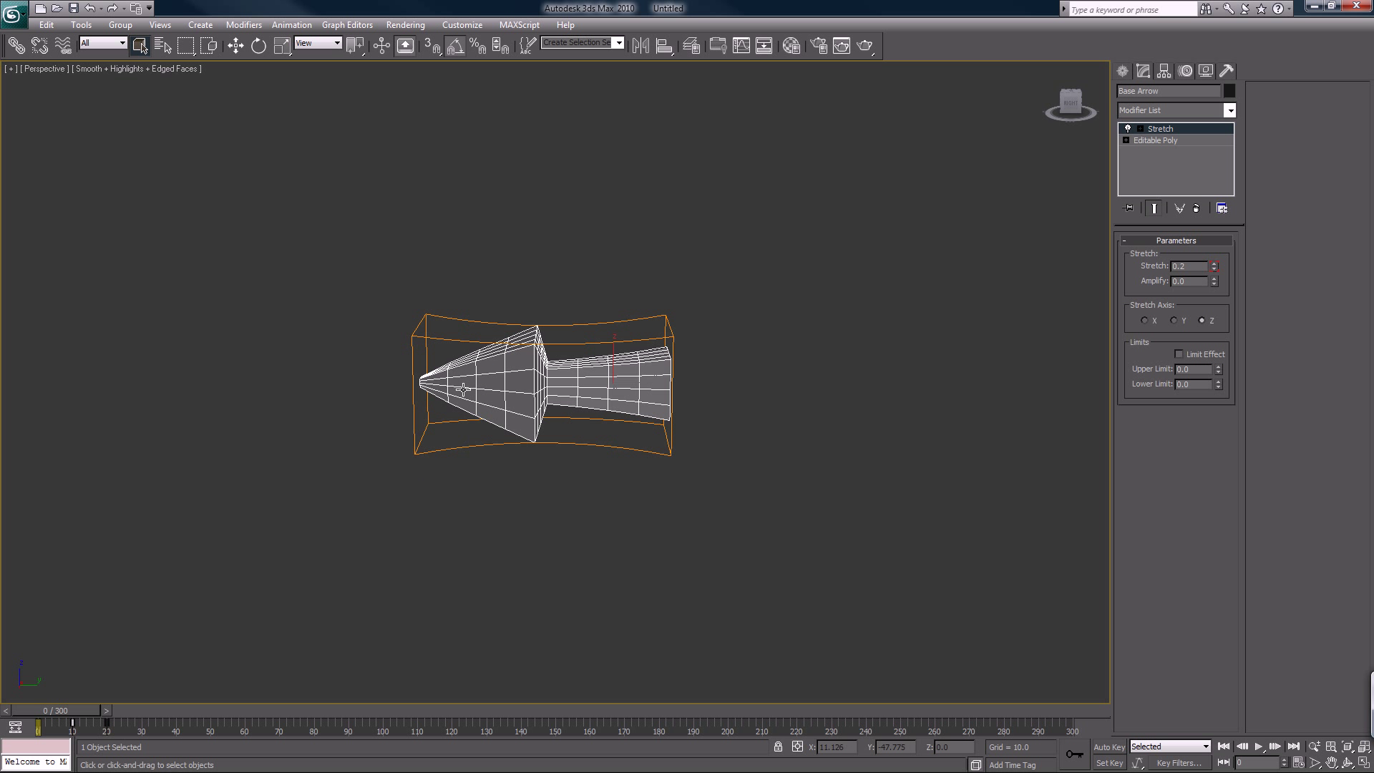
pyautogui.click(540, 574)
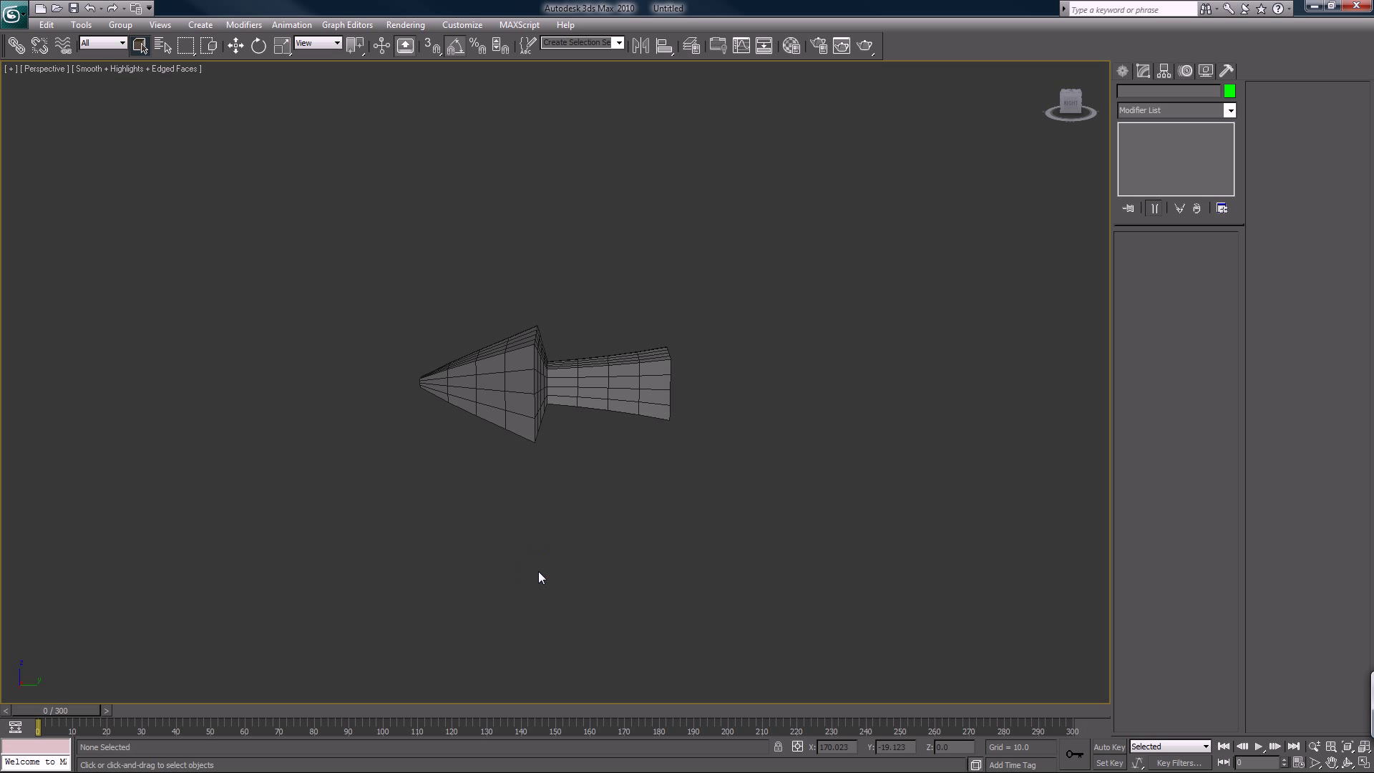